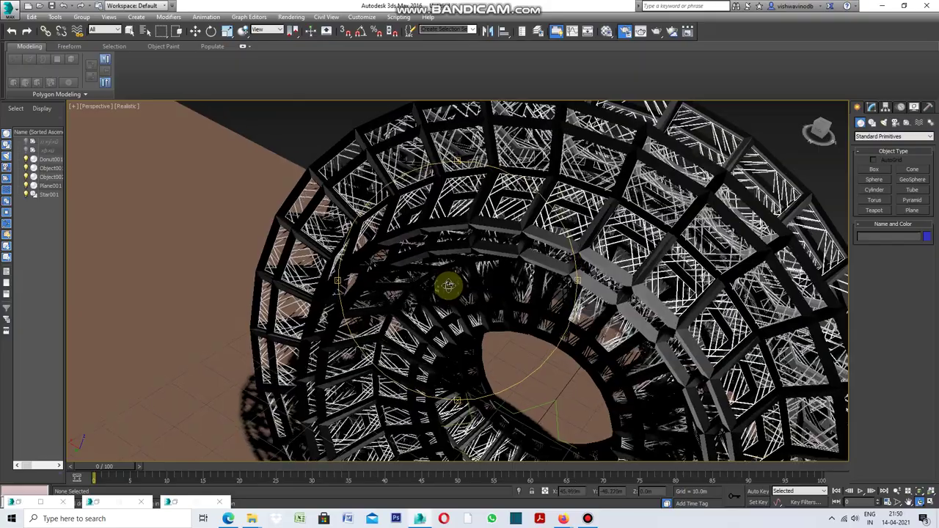
Orbit the Perspective view to see the donut lattice close up from the front
mouse_move(446, 283)
middle_mouse_down("alt")
mouse_move(442, 251)
mouse_move(409, 252)
mouse_move(343, 275)
mouse_move(315, 267)
mouse_move(300, 280)
mouse_move(311, 272)
middle_mouse_up("alt")
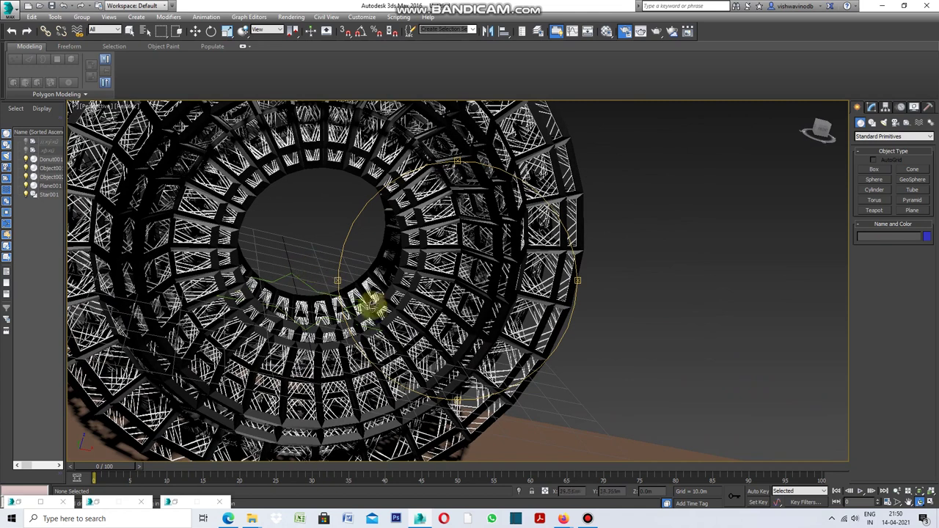
Restore the four-viewport layout, zoom out the Top and Front views, and show the Splines creation options
scroll(388, 315, "down", 5)
key("alt+w")
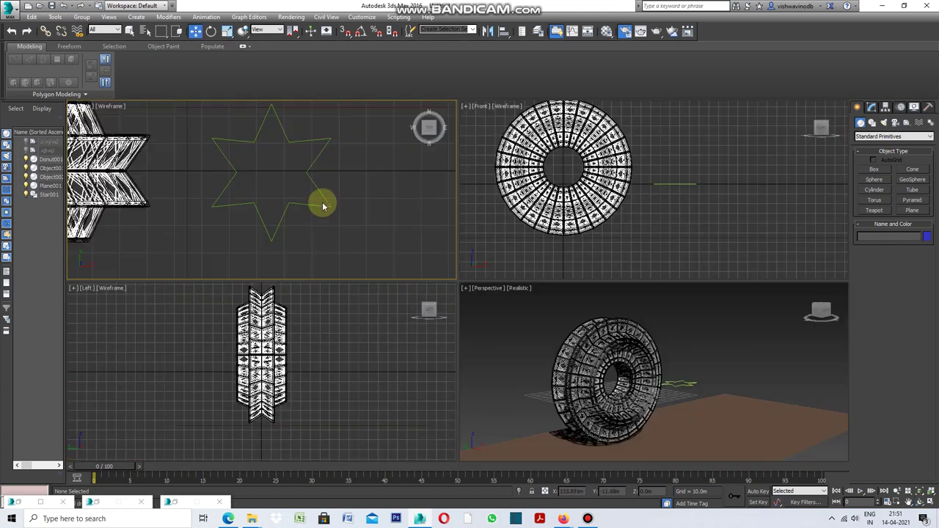
left_click(322, 193)
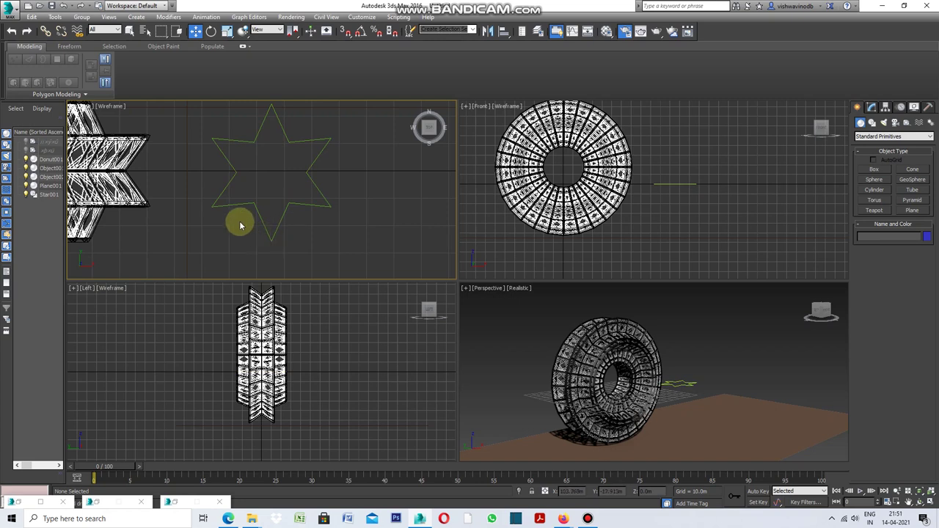
scroll(244, 232, "down", 2)
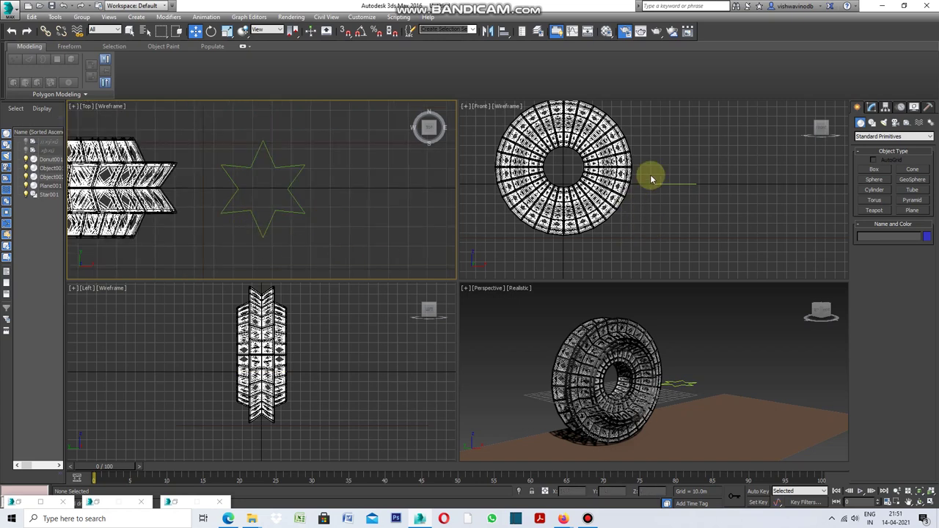
scroll(514, 229, "down", 2)
scroll(656, 208, "up", 1)
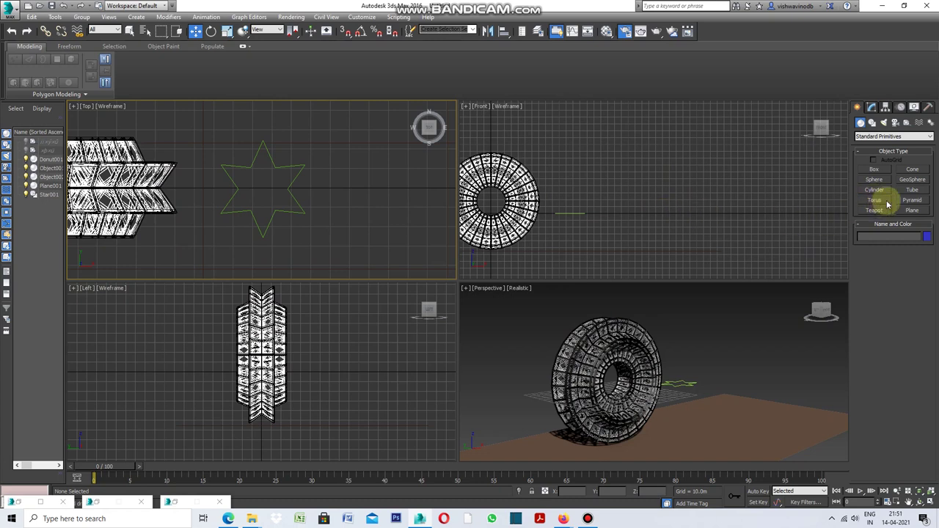
left_click(872, 123)
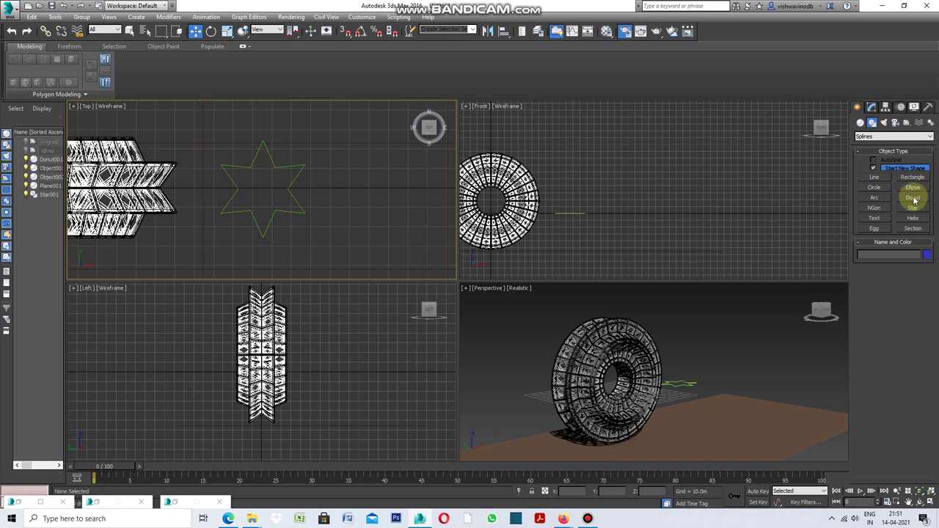
Draw a thin Donut spline (radii 80.613m and 81.448m) right of the lattice in the maximized Front view
left_click(917, 200)
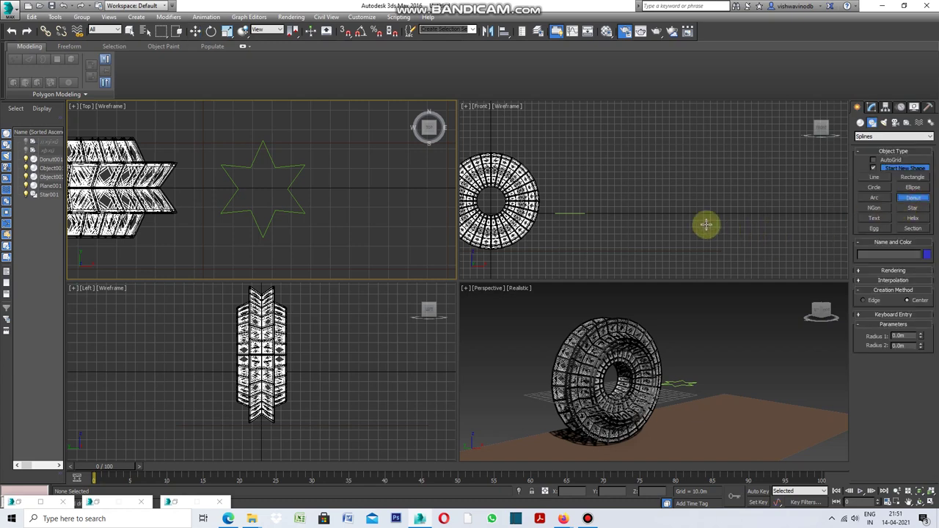
key("alt+w")
left_click(857, 107)
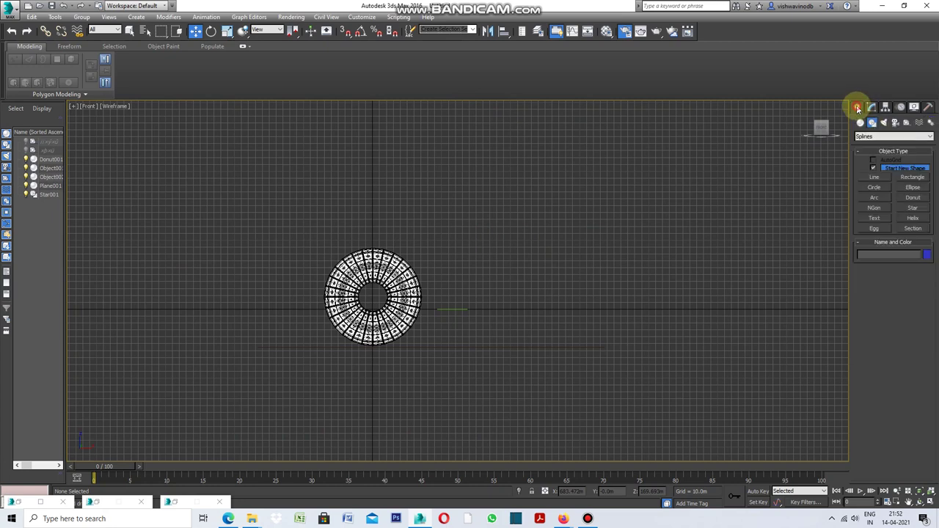
left_click(915, 199)
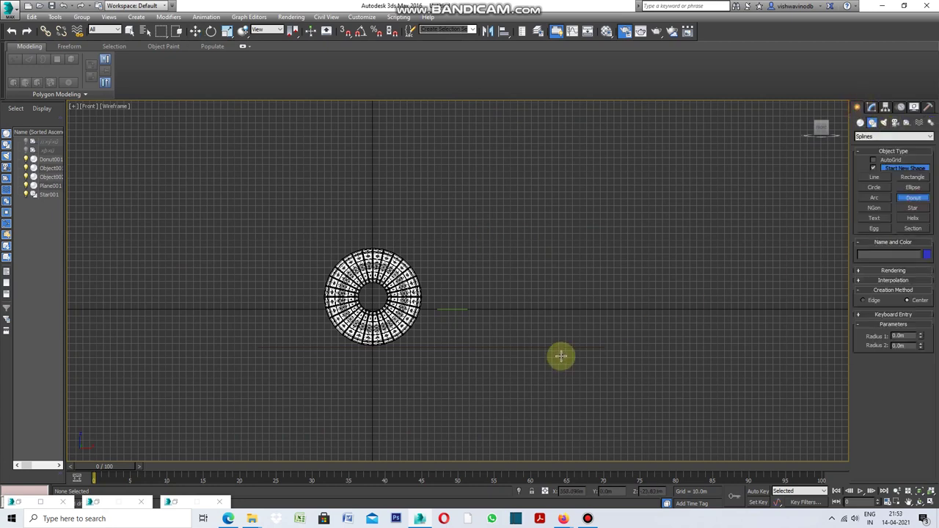
left_click_drag(524, 260, 504, 311)
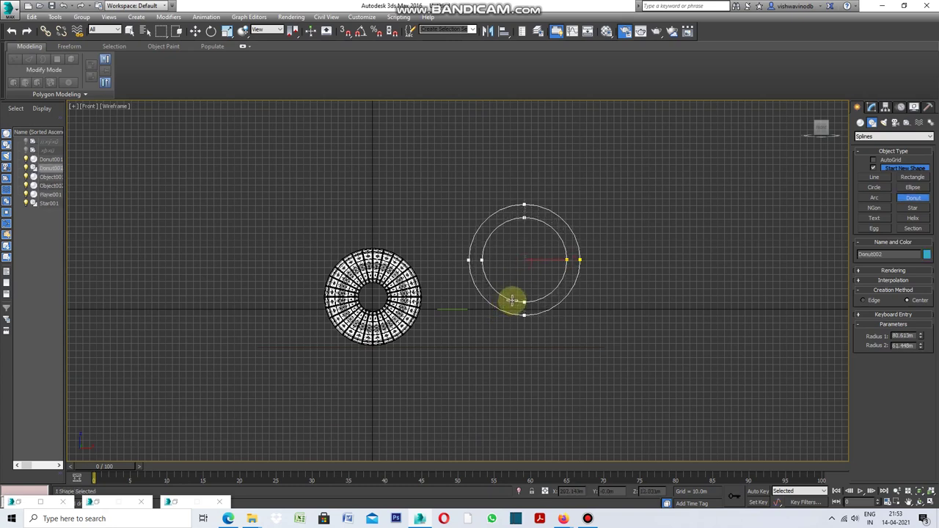
left_click(519, 303)
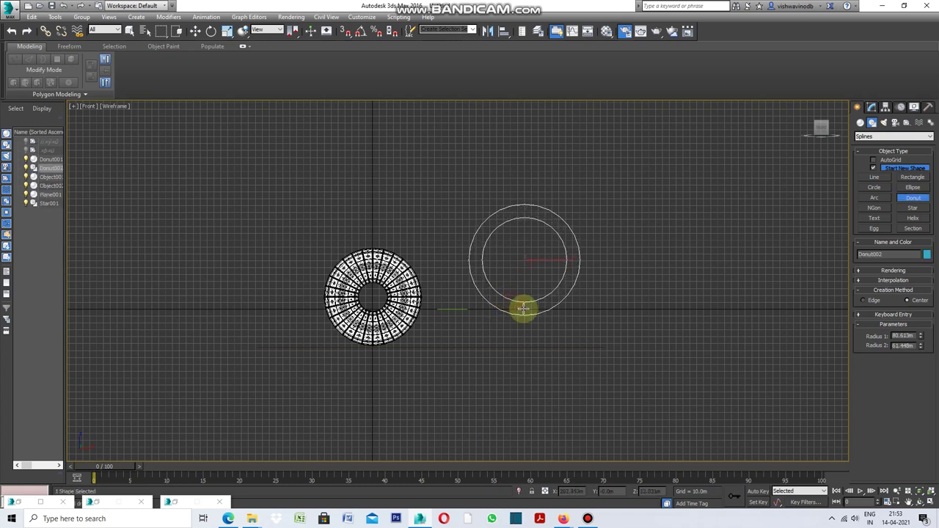
left_click(872, 106)
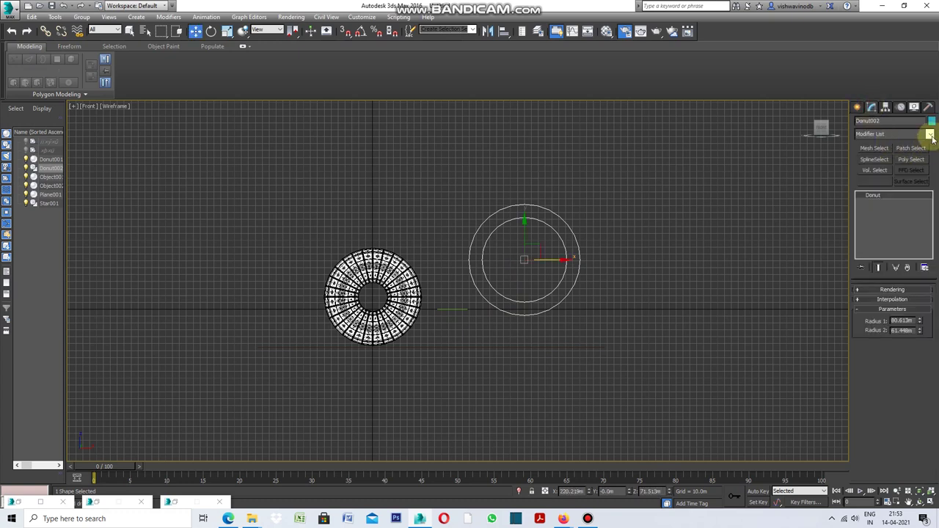
Add a Sweep modifier to the new donut and maximize the Perspective view
left_click(930, 134)
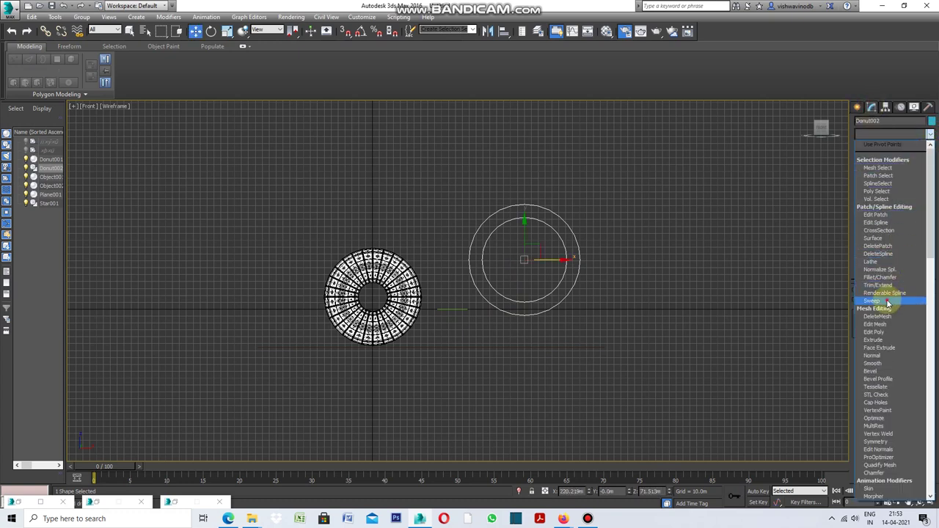
left_click(888, 302)
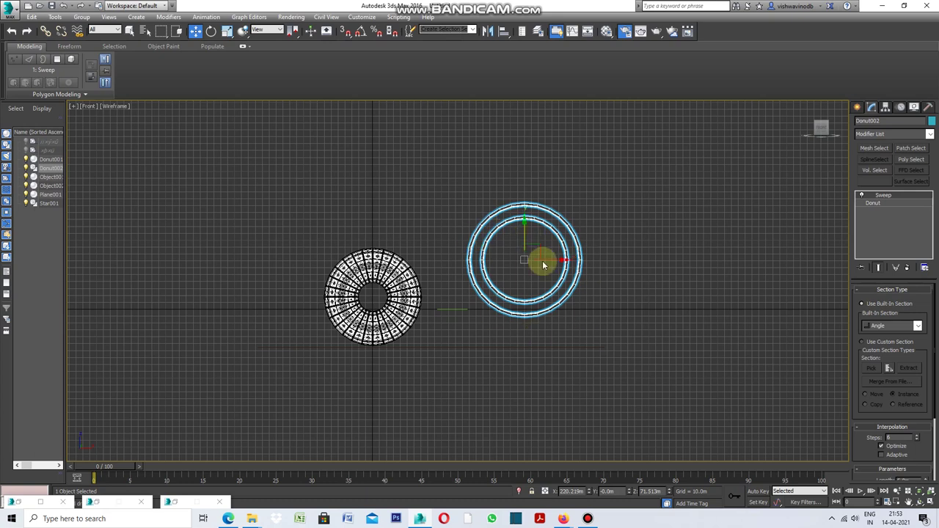
left_click(74, 109)
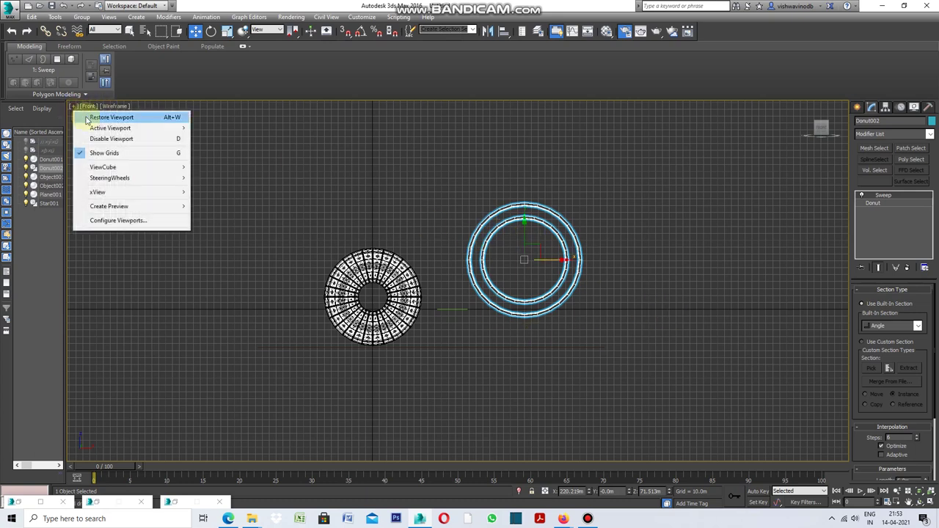
left_click(82, 116)
scroll(554, 411, "down", 2)
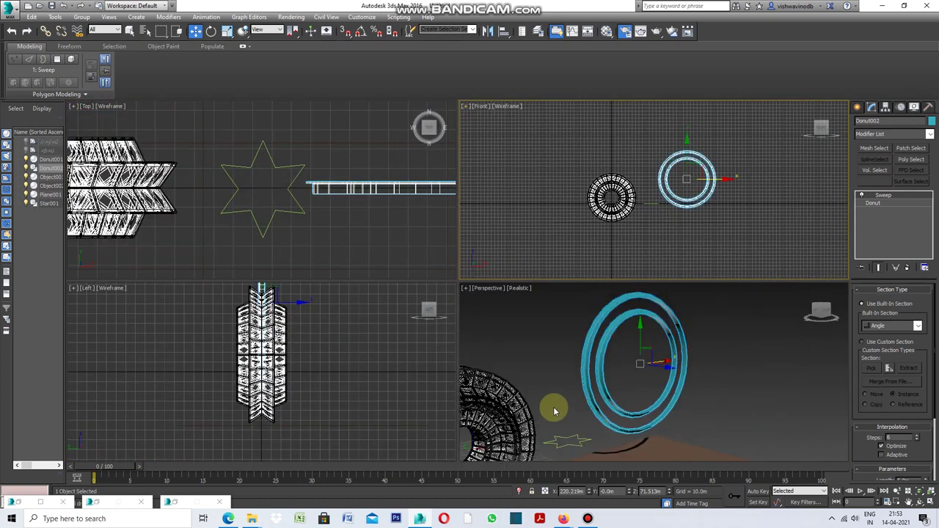
left_click(468, 291)
left_click(477, 300)
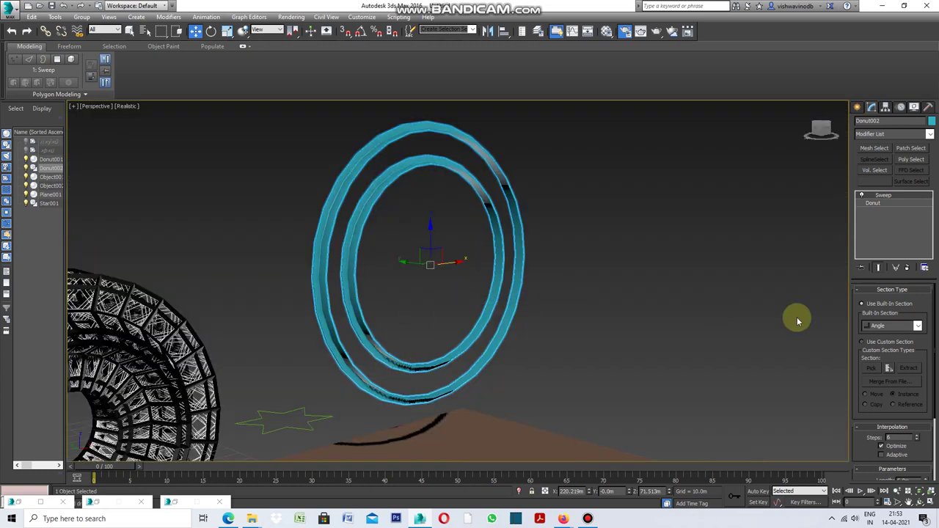
Set the Sweep to a custom section using Star001, then reselect the swept ring
left_click(863, 342)
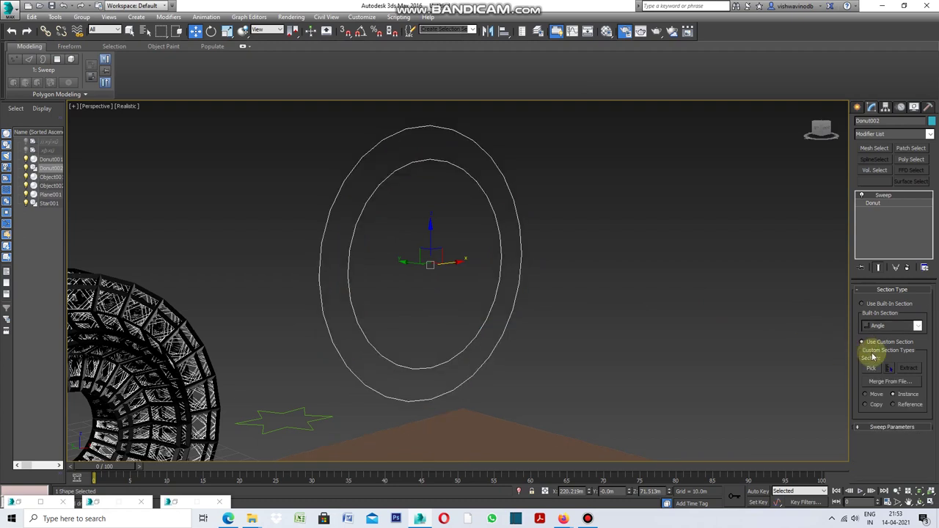
left_click(863, 367)
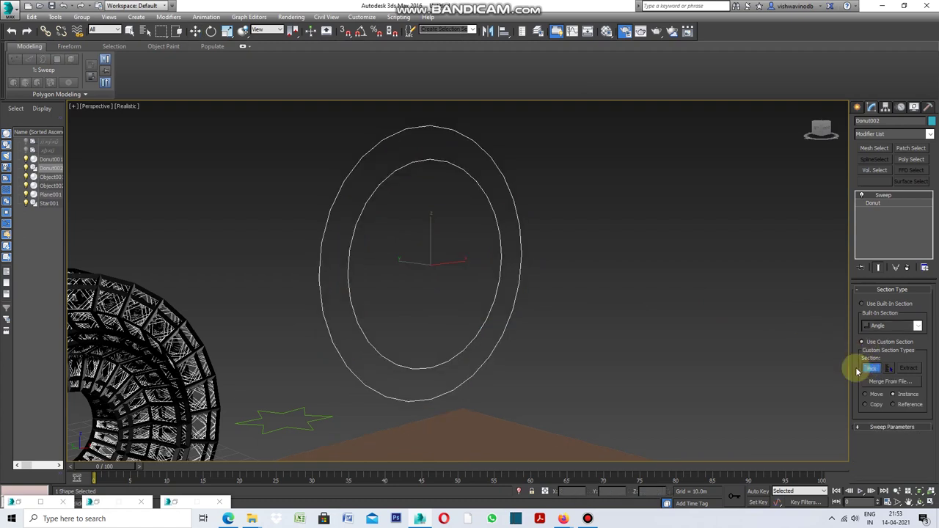
left_click(309, 430)
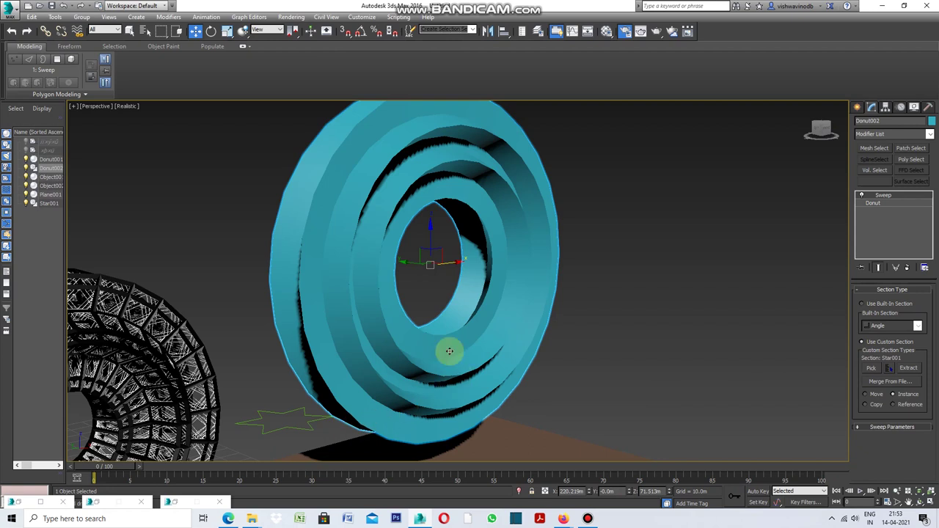
middle_click_drag(426, 324, 444, 325, "alt")
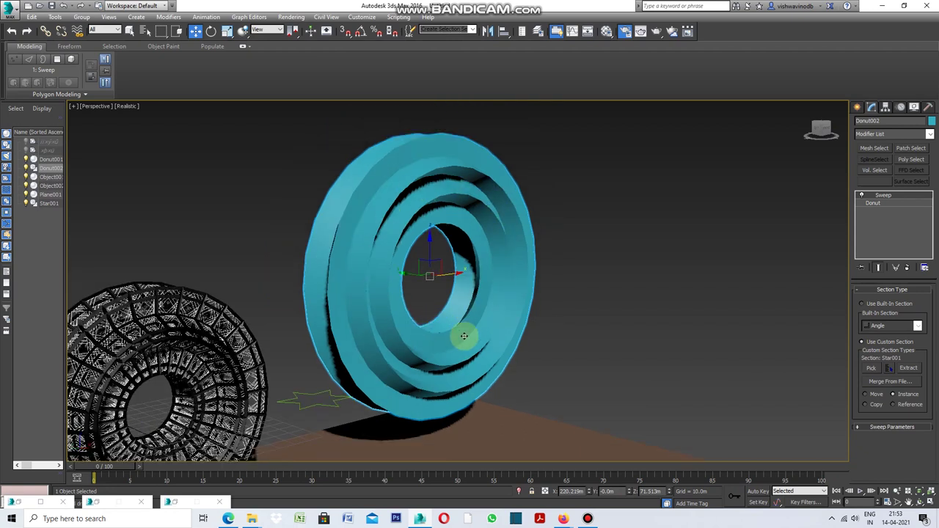
left_click(606, 326)
left_click(526, 285)
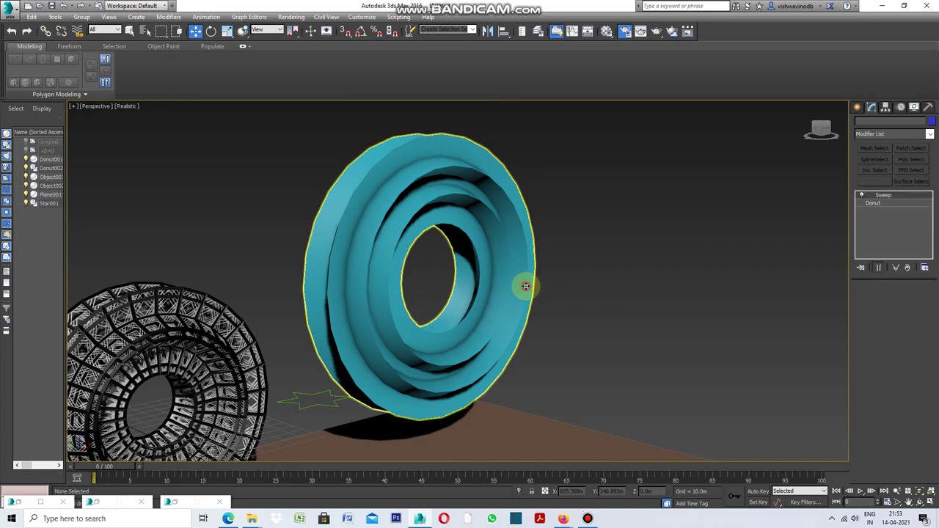
Convert the swept star-profiled ring to an Editable Poly
right_click(573, 270)
mouse_move(591, 363)
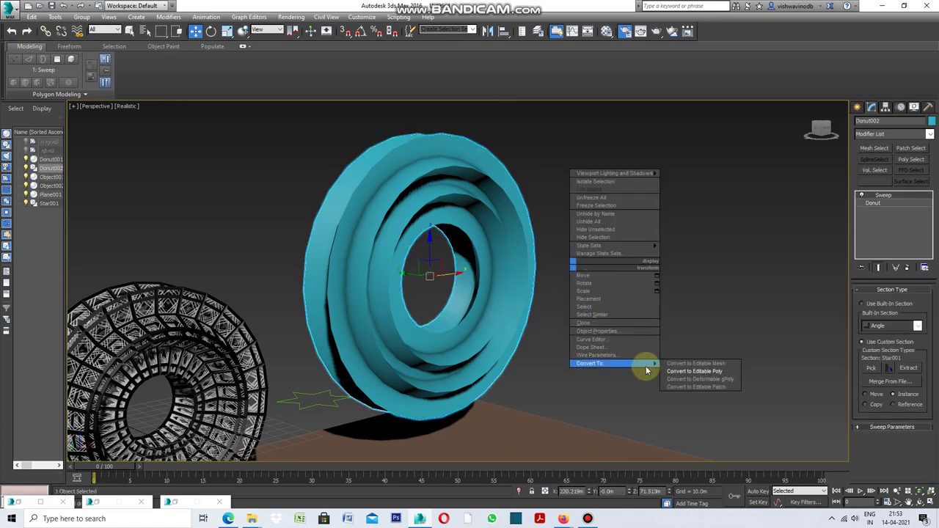
left_click(684, 378)
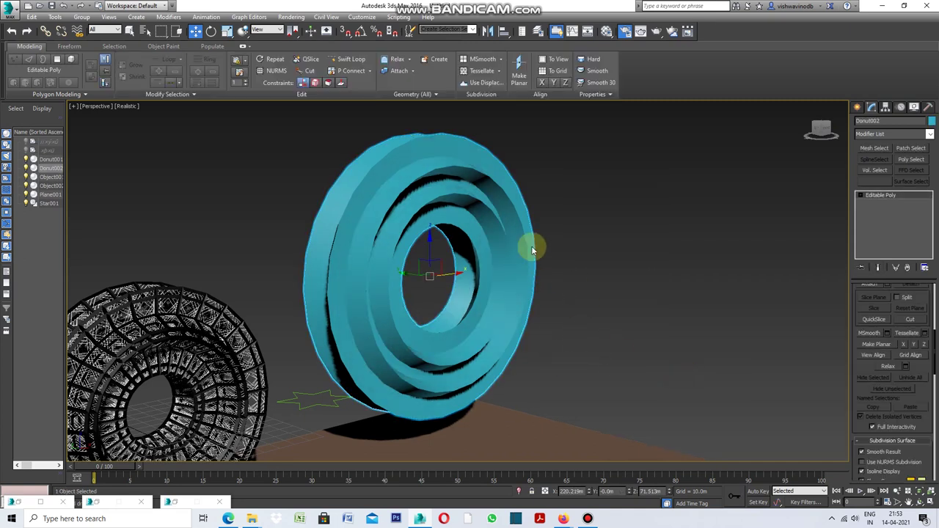
scroll(901, 385, "up", 3)
scroll(901, 385, "up", 3)
scroll(901, 384, "up", 2)
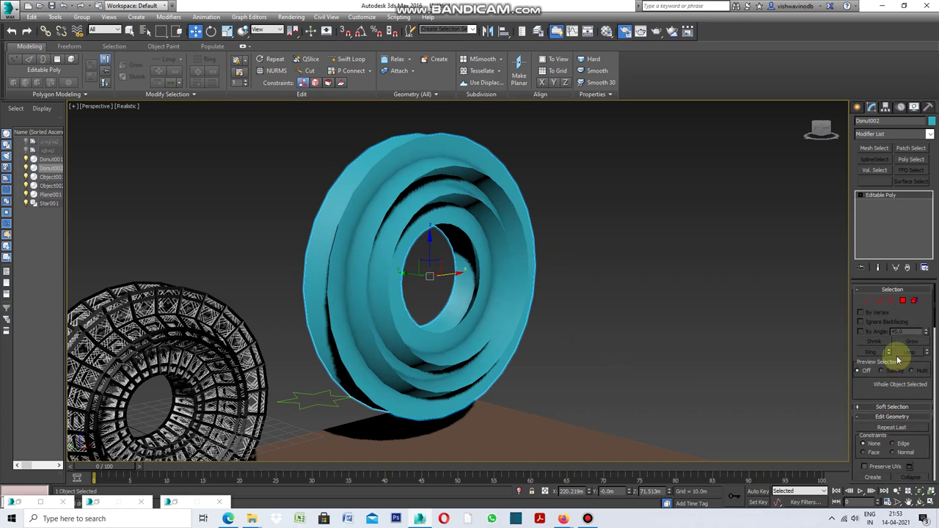
Turn on Edged Faces shading and enter Polygon sub-object mode on the ring
left_click(128, 108)
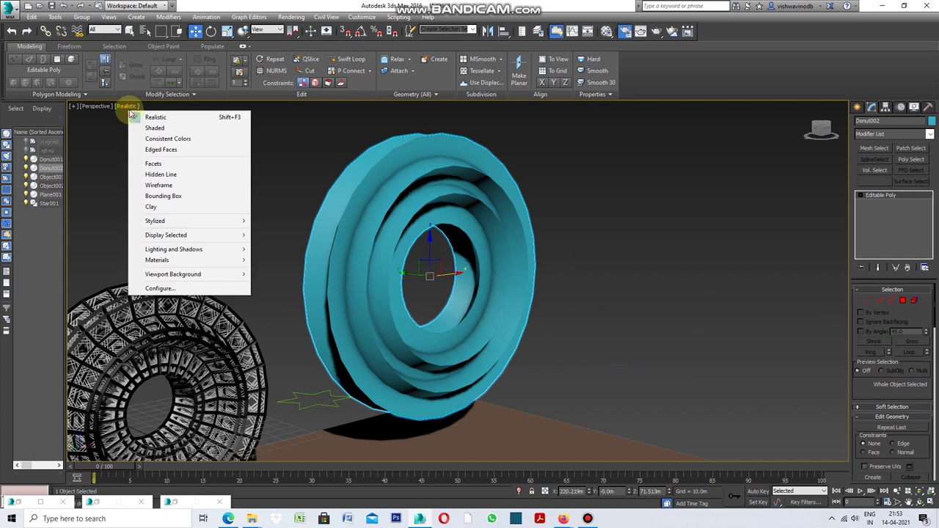
left_click(175, 149)
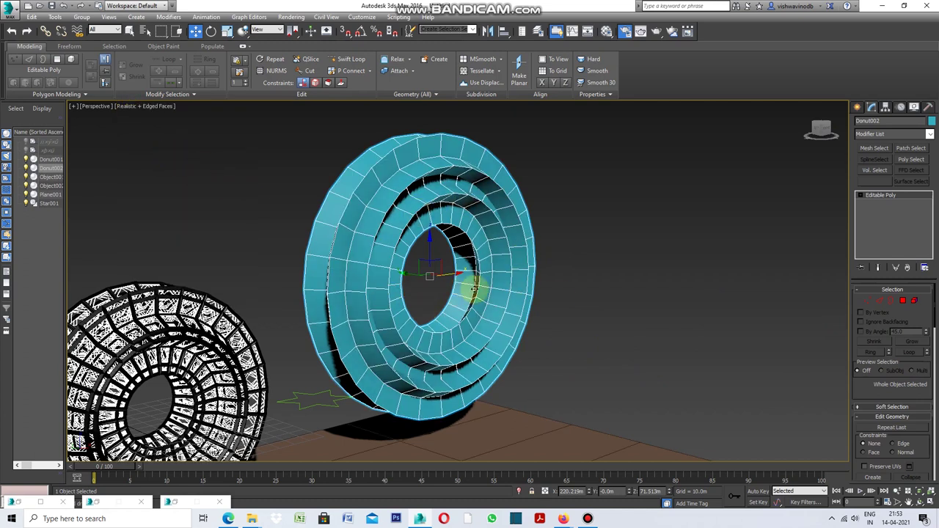
left_click(880, 302)
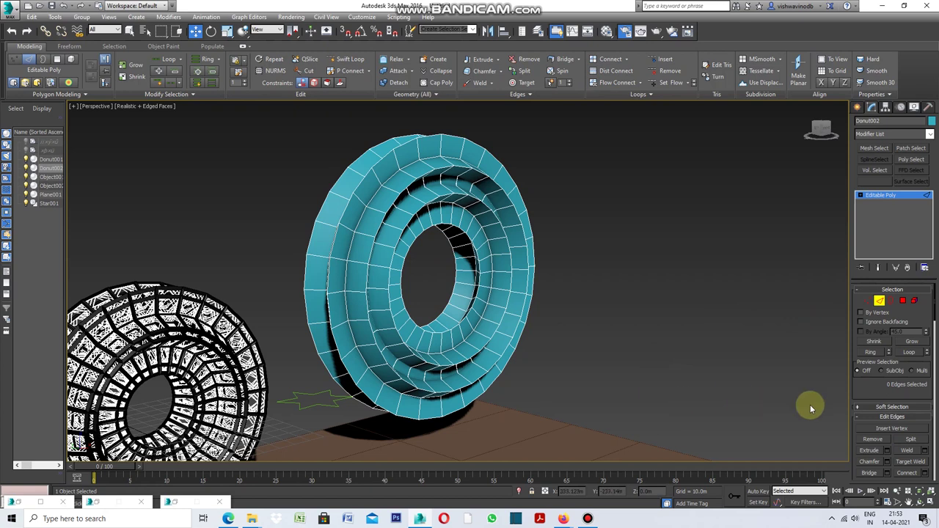
left_click(903, 301)
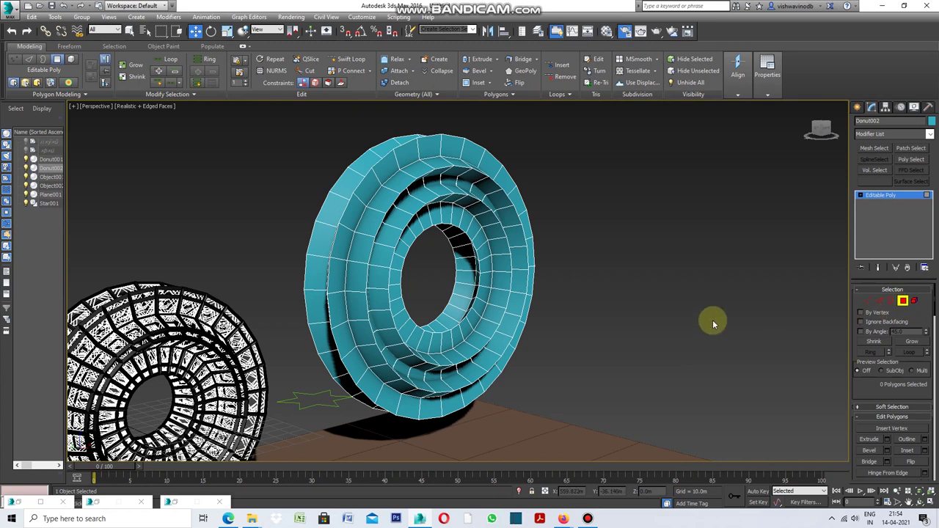
Select all Donut002 polygons and inset them By Polygon at 1.0m
key("ctrl+a")
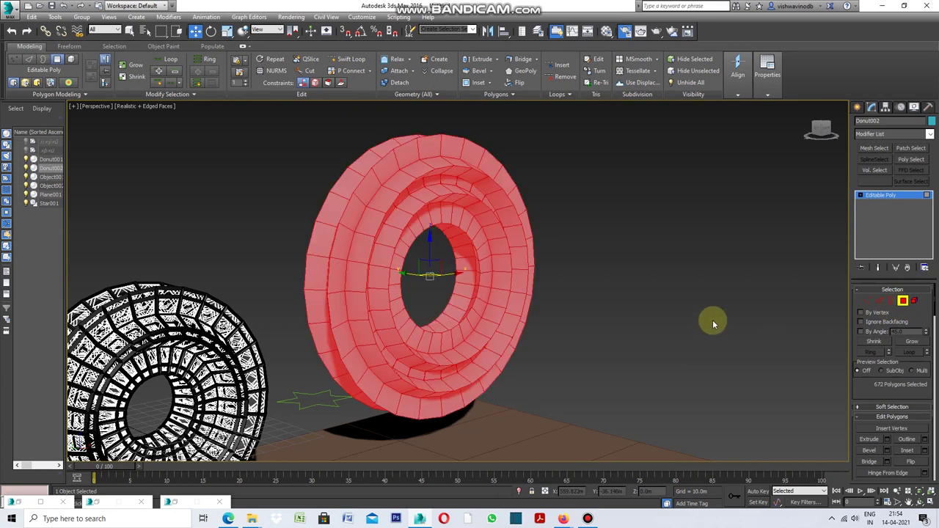
scroll(932, 308, "down", 2)
scroll(929, 315, "down", 2)
scroll(929, 323, "down", 1)
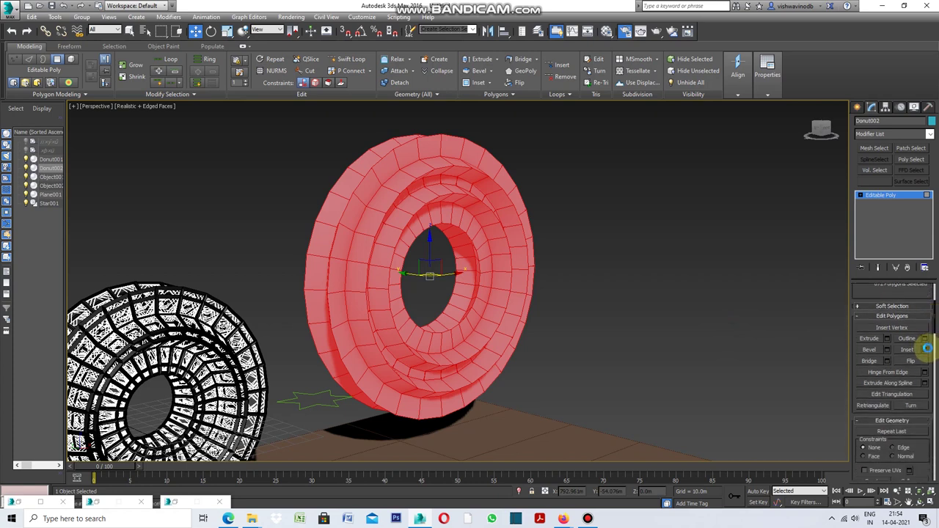
left_click(927, 350)
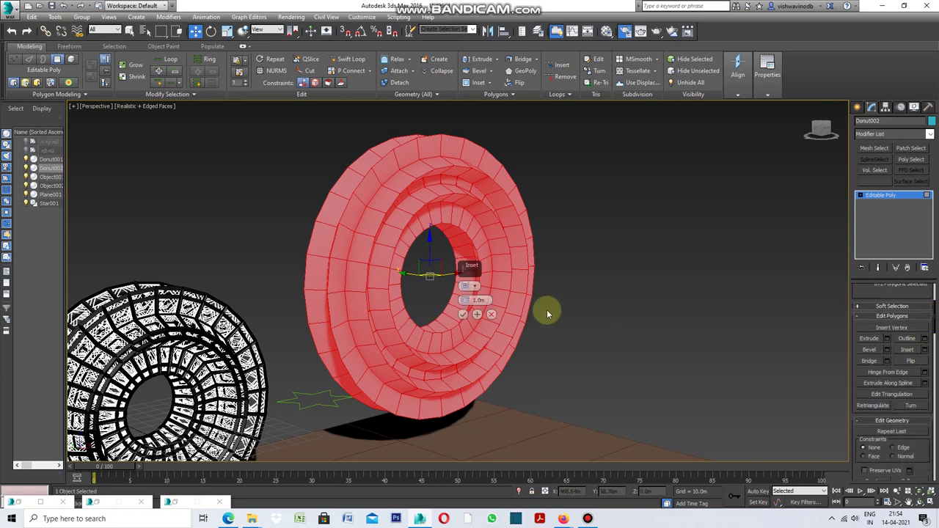
left_click(474, 291)
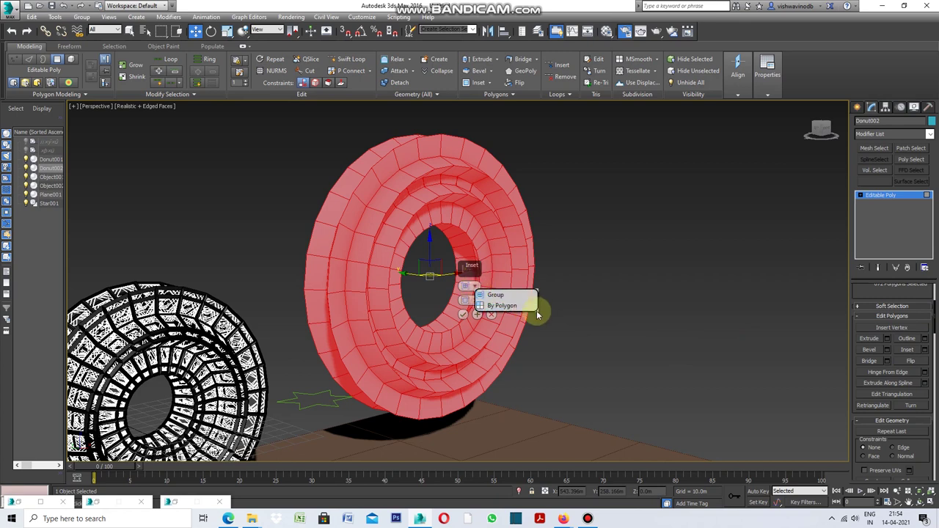
left_click(505, 305)
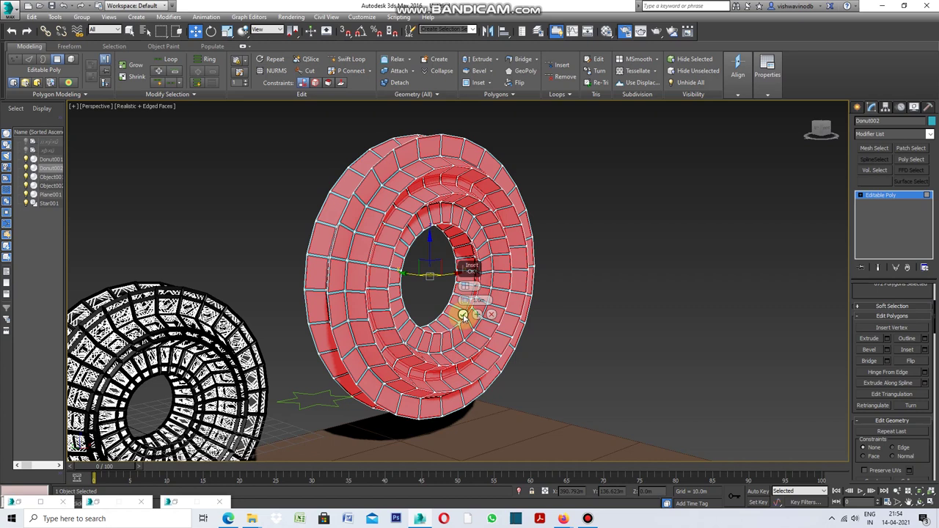
left_click(463, 315)
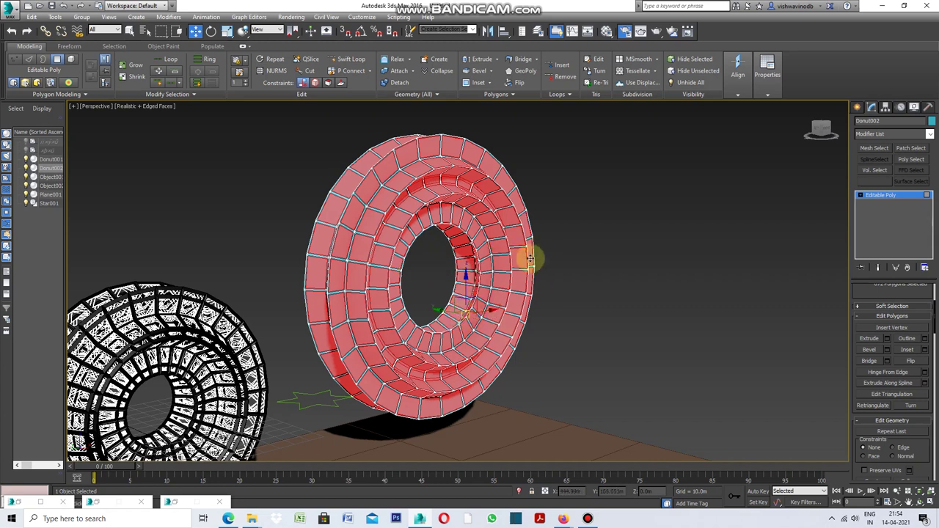
left_click(507, 321)
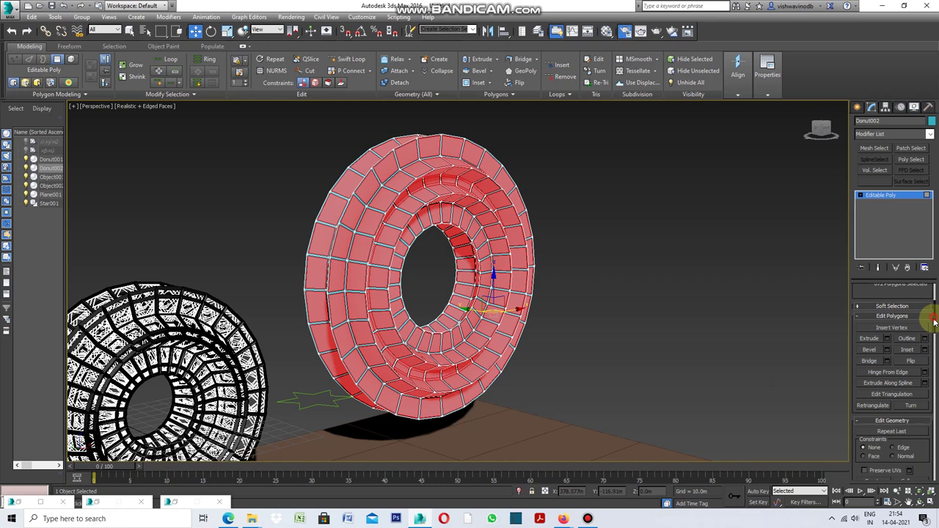
left_click_drag(934, 321, 933, 337)
Detach the inset panels as Object003 and color the remaining Donut002 frame white
left_click(911, 351)
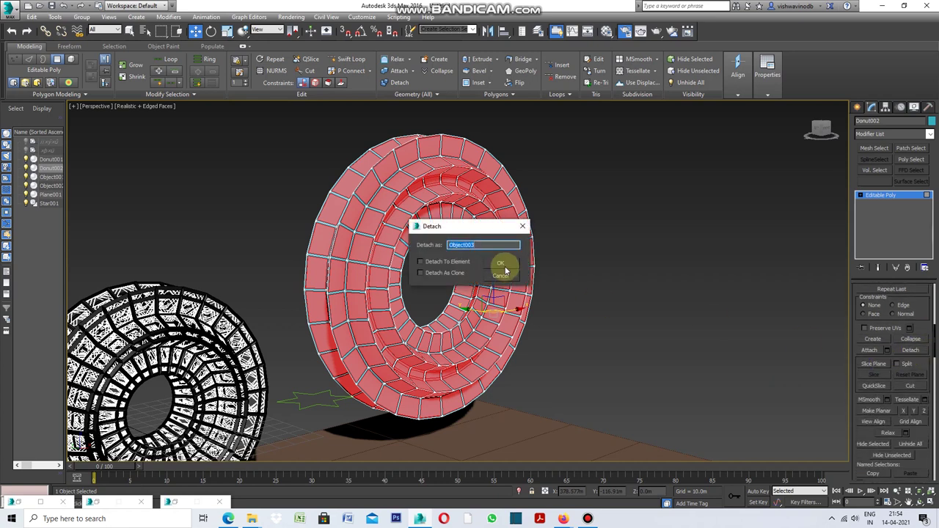
left_click(502, 266)
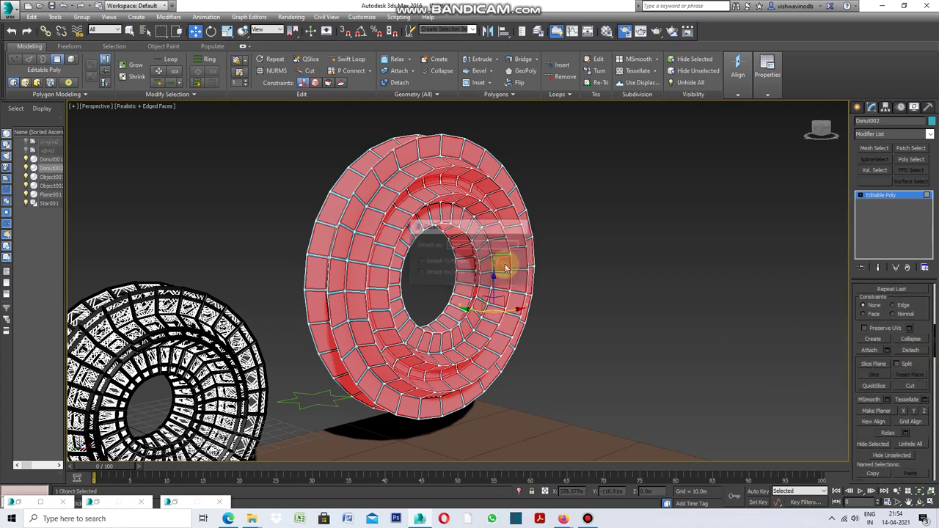
left_click(932, 122)
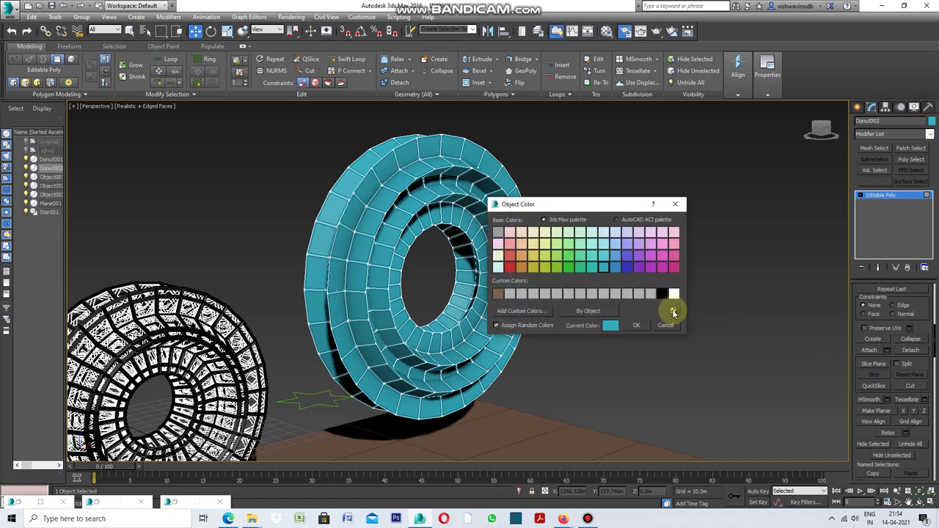
left_click(634, 324)
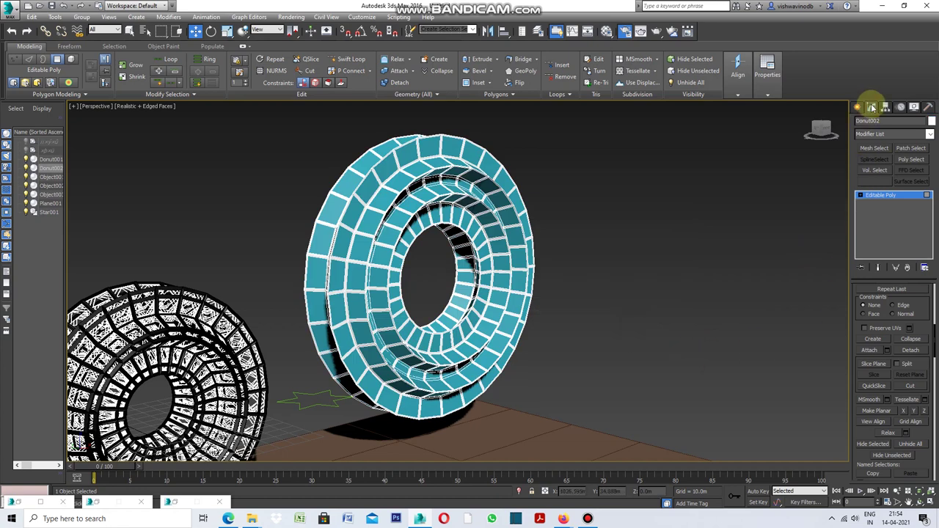
left_click(929, 134)
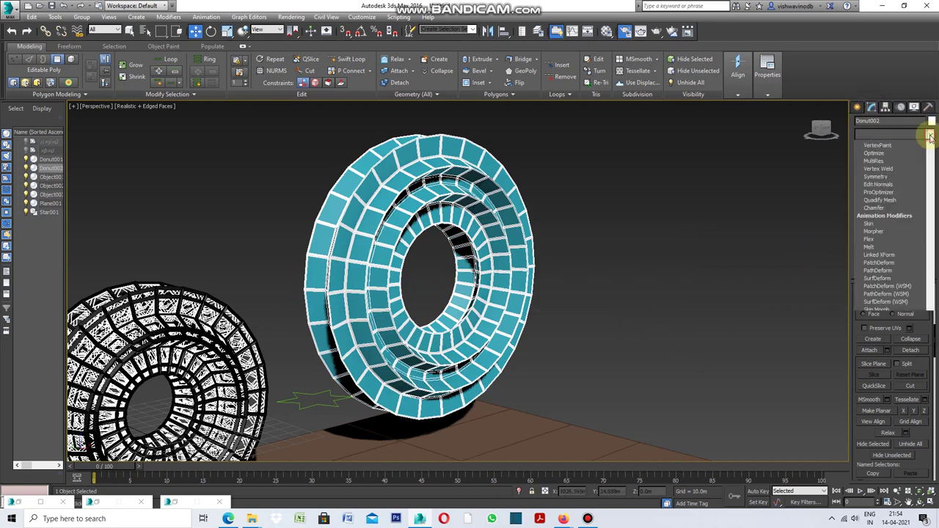
Add a Shell modifier to the white frame with a 0.3m outer amount
left_click_drag(931, 184, 932, 350)
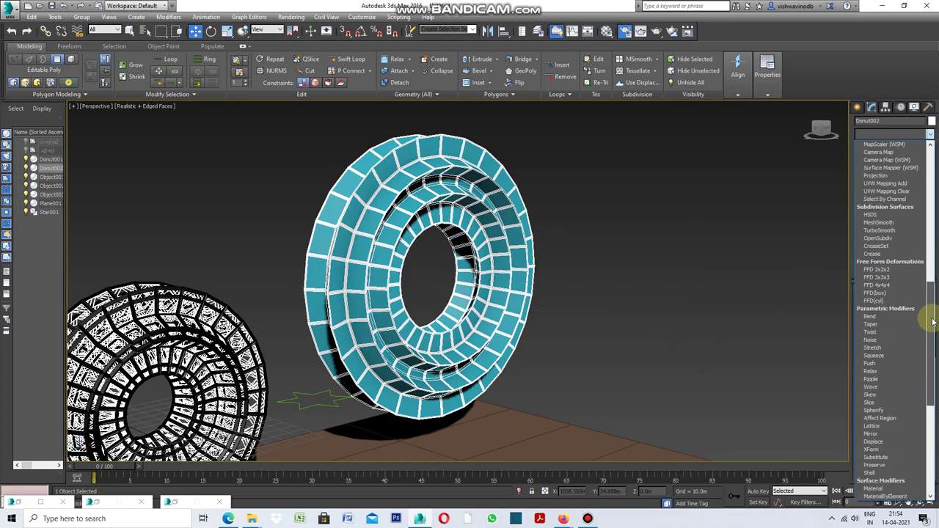
left_click(887, 386)
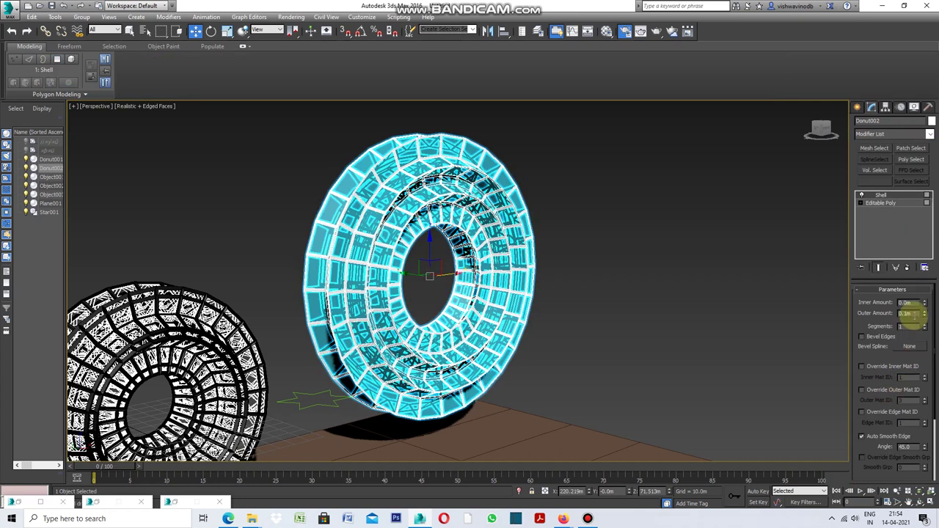
left_click(913, 315)
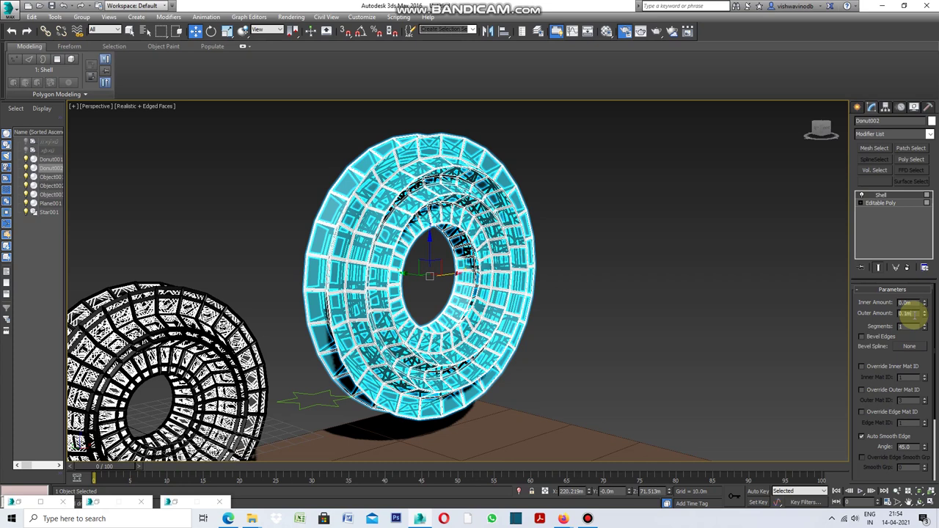
double_click(913, 314)
key("BackSpace")
type("3")
key("Return")
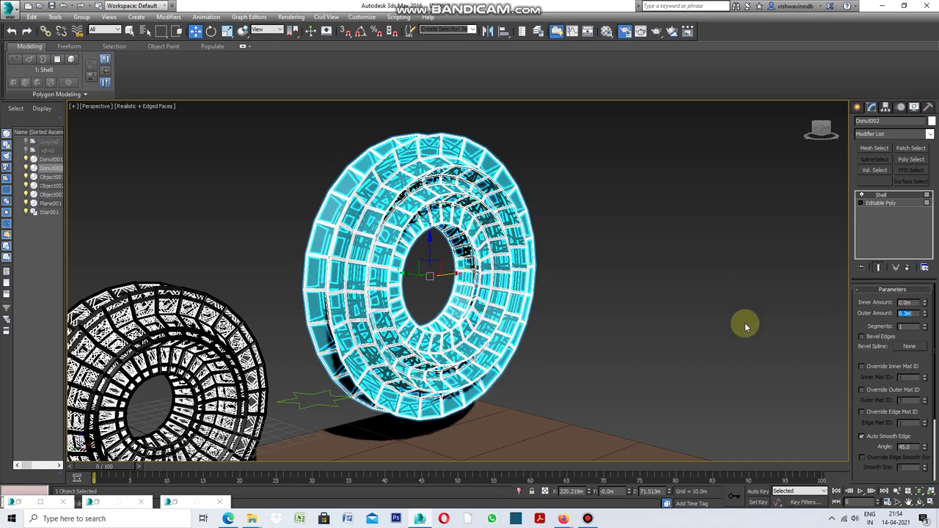
Deselect the frame and select the cyan panel object instead
left_click(870, 109)
left_click(857, 109)
left_click(760, 194)
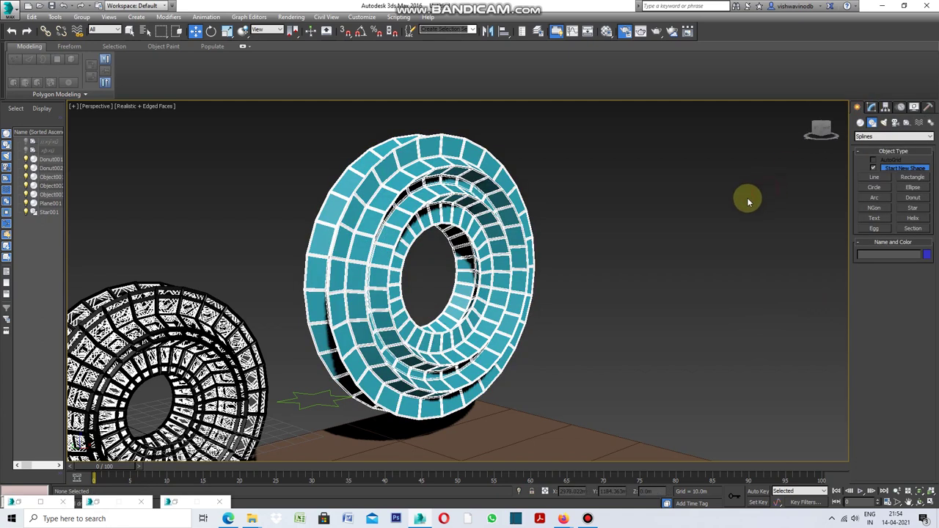
scroll(513, 258, "up", 2)
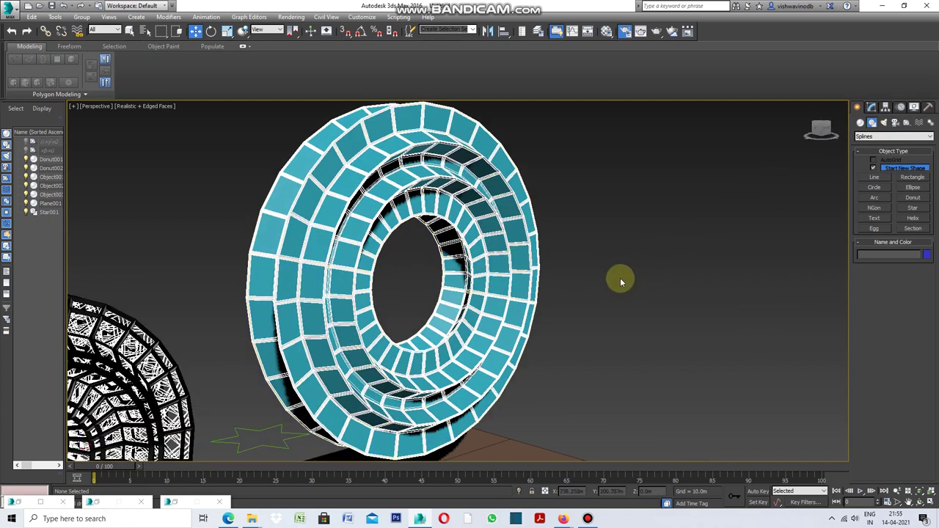
left_click(353, 179)
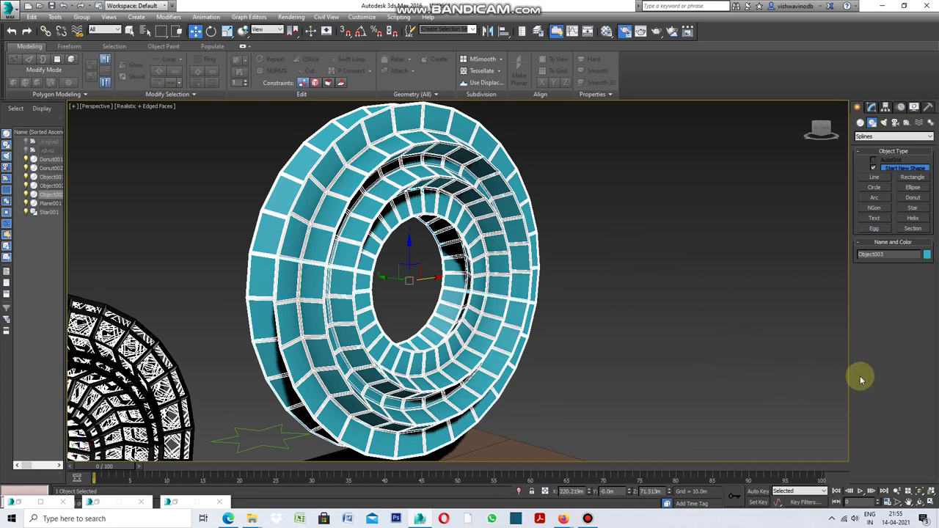
Check Object003's edge sub-object settings, then deselect and reselect the cyan panel object
left_click(872, 107)
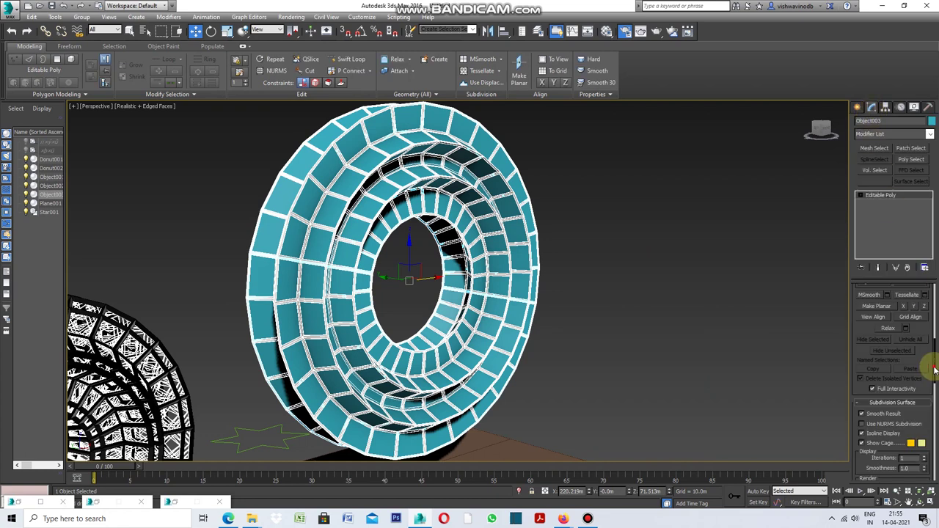
left_click_drag(936, 371, 937, 301)
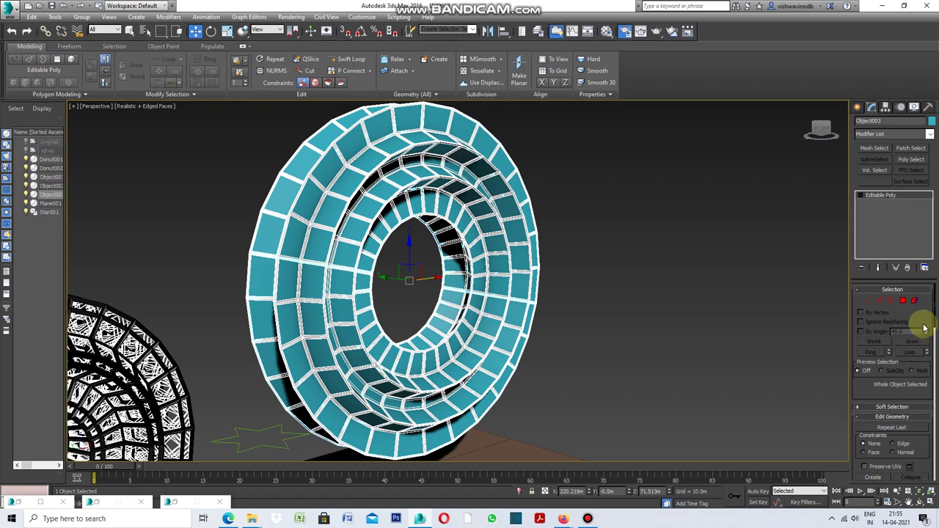
left_click(881, 302)
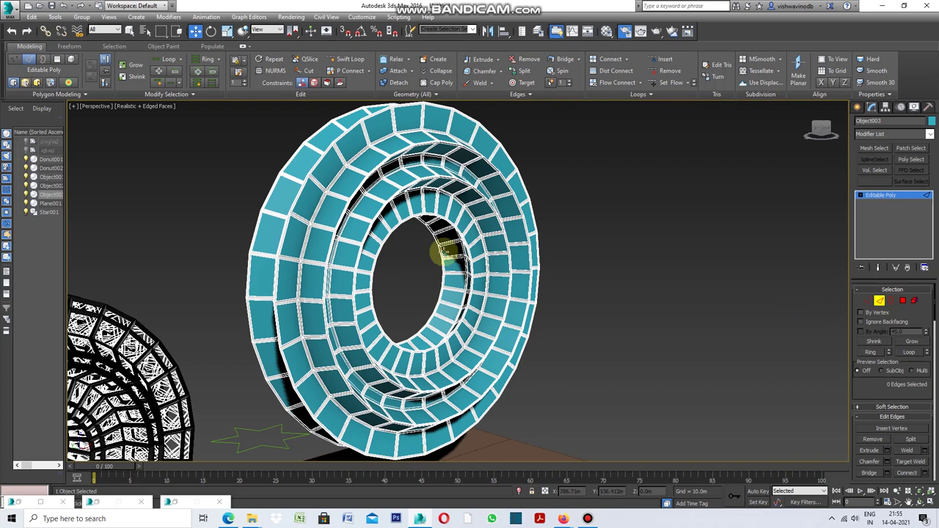
left_click(859, 109)
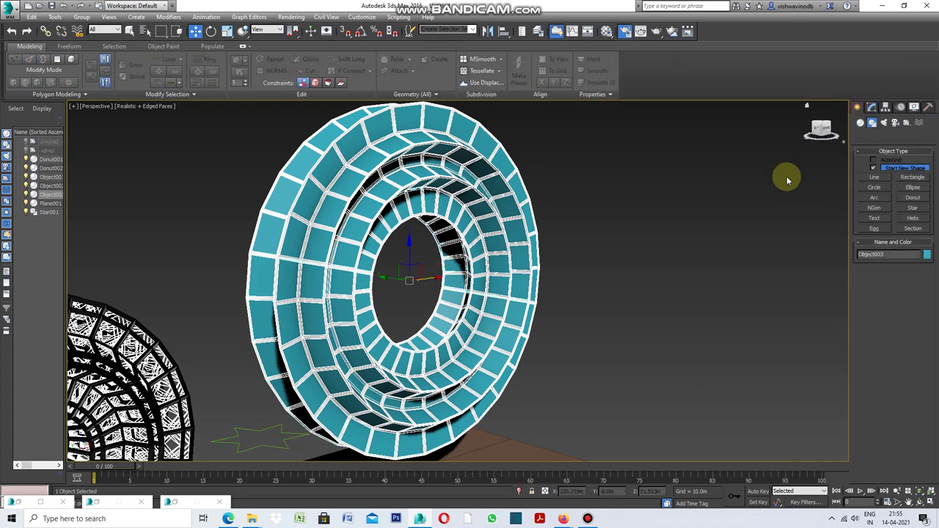
left_click(786, 174)
left_click(351, 179)
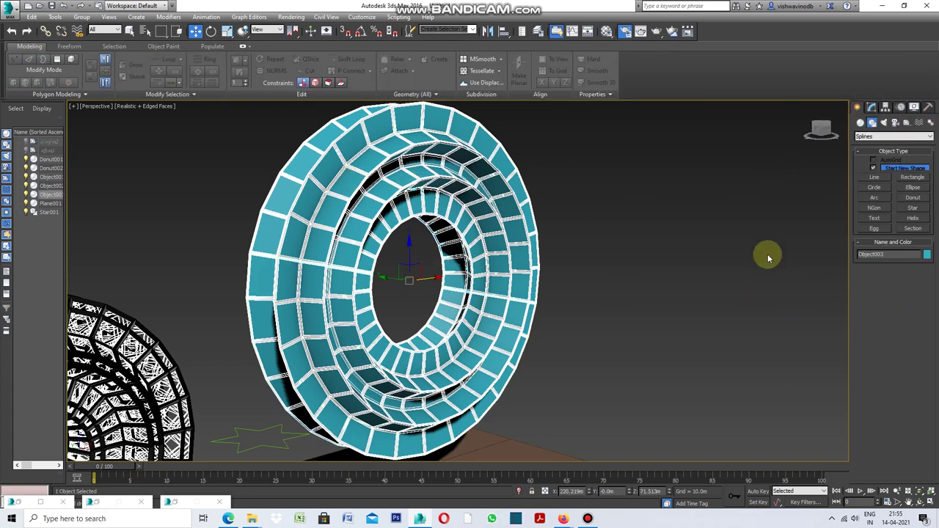
Convert Object003 to an Editable Poly and enter Edge sub-object mode
right_click(624, 251)
mouse_move(664, 344)
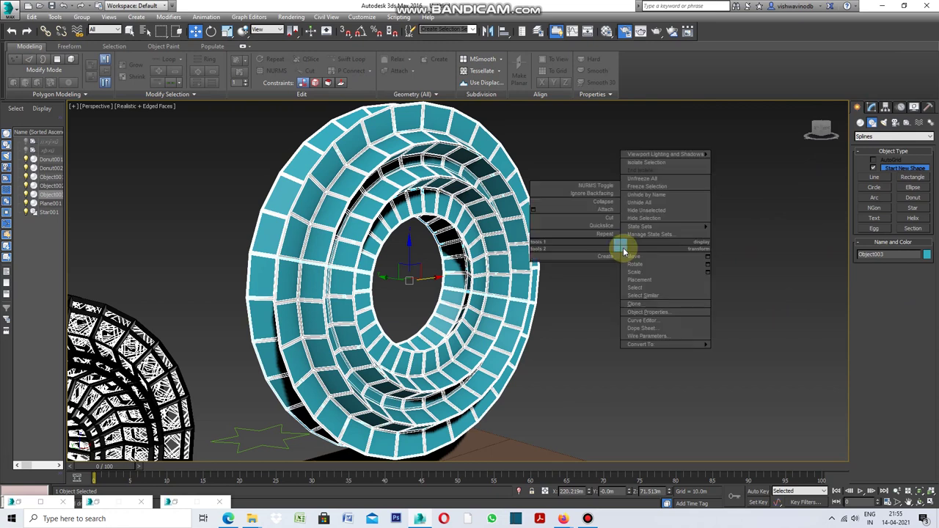
left_click(724, 354)
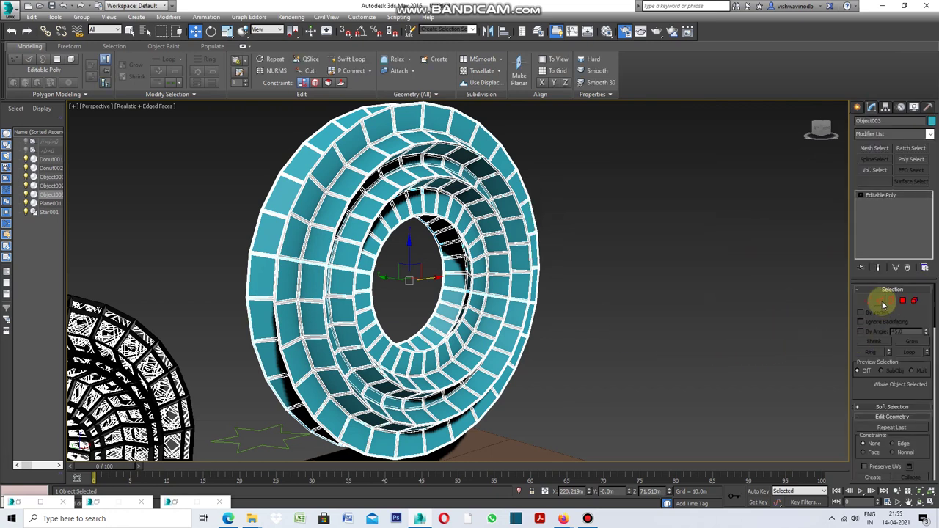
left_click(880, 301)
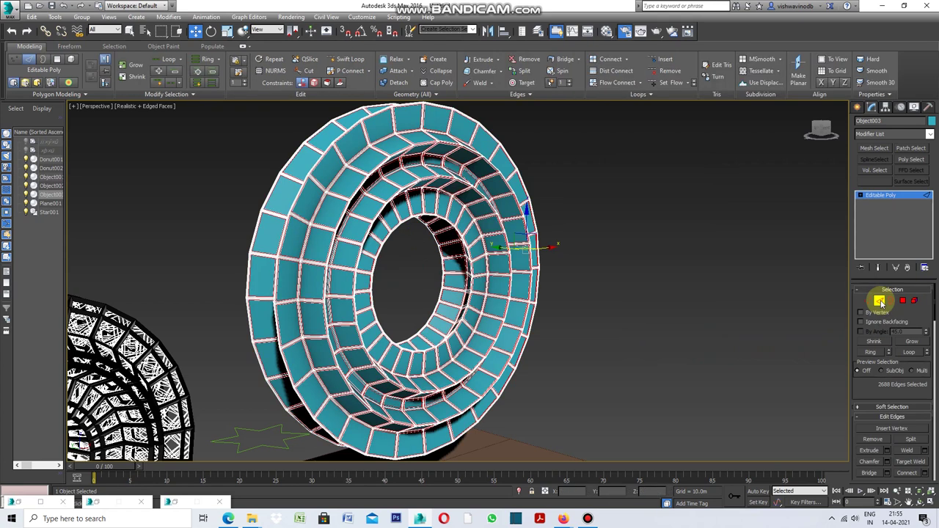
Connect the 10752 selected edges of Object003 with 7 new edges per face
scroll(320, 236, "up", 2)
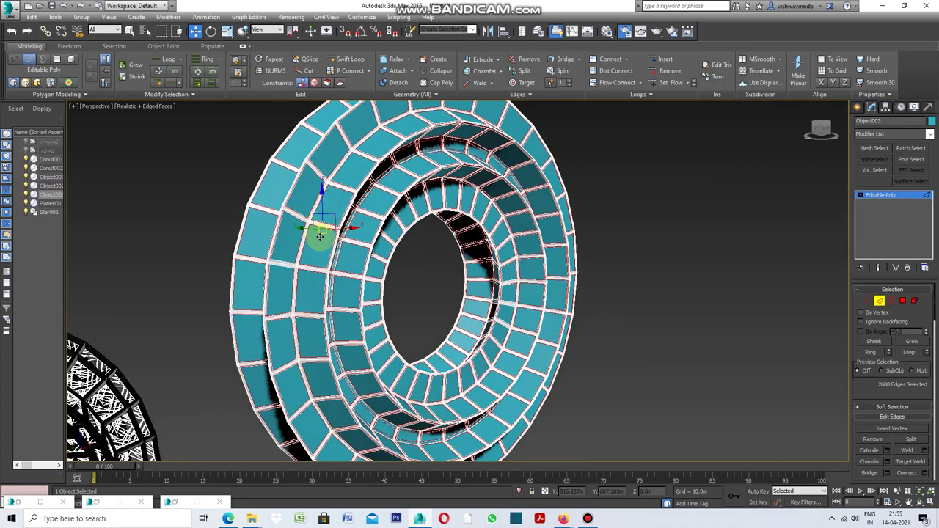
scroll(320, 237, "up", 1)
scroll(318, 235, "up", 1)
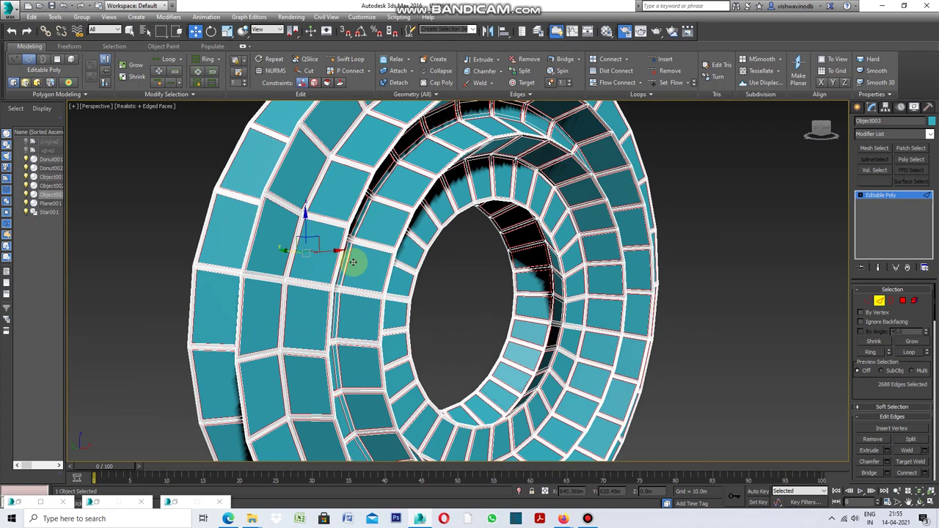
scroll(433, 242, "down", 2)
scroll(440, 239, "down", 1)
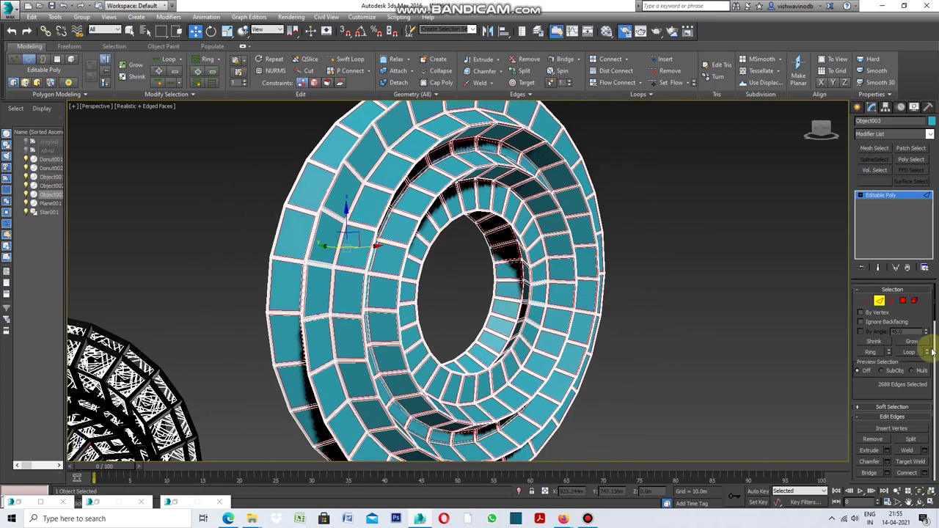
left_click_drag(936, 308, 936, 341)
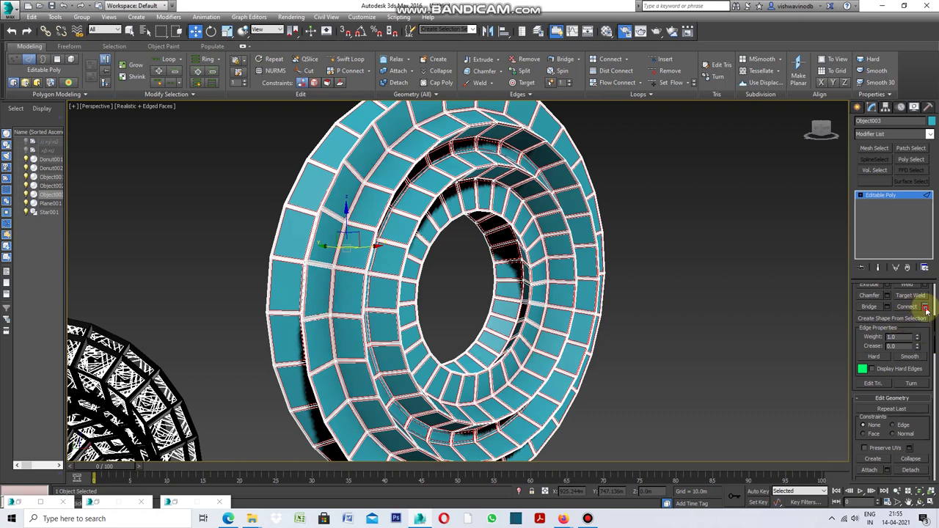
left_click(927, 309)
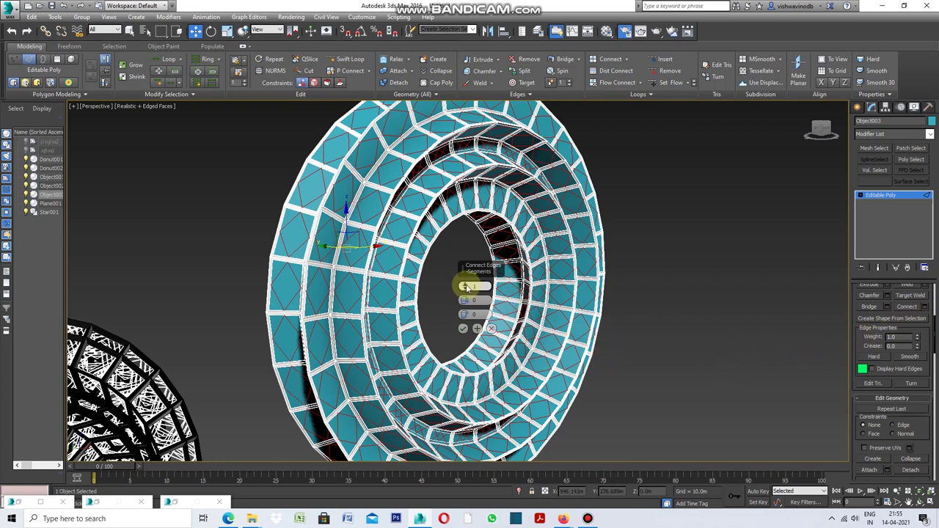
left_click_drag(467, 288, 468, 289)
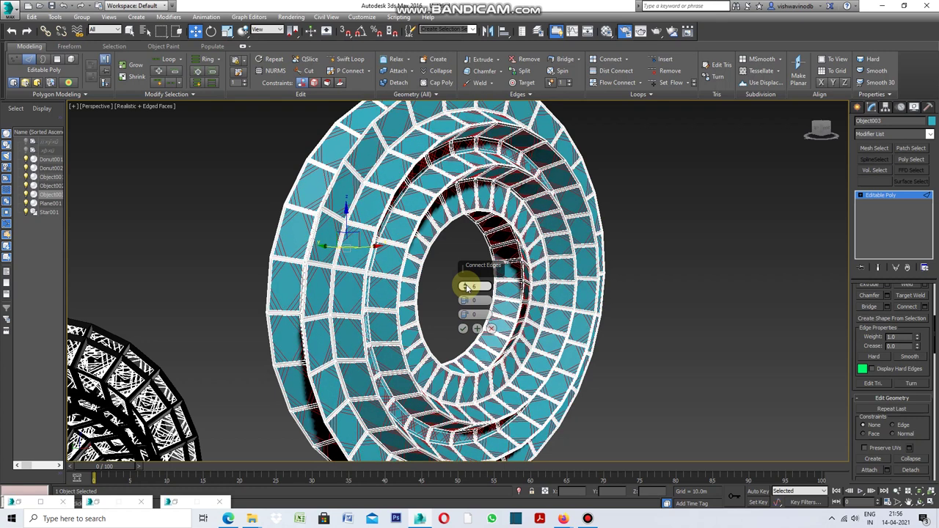
left_click_drag(468, 288, 468, 288)
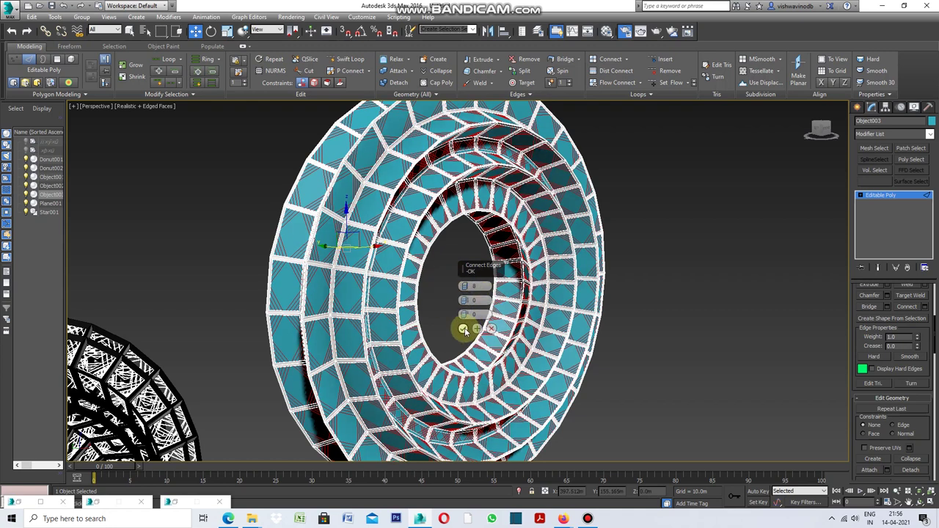
left_click(463, 329)
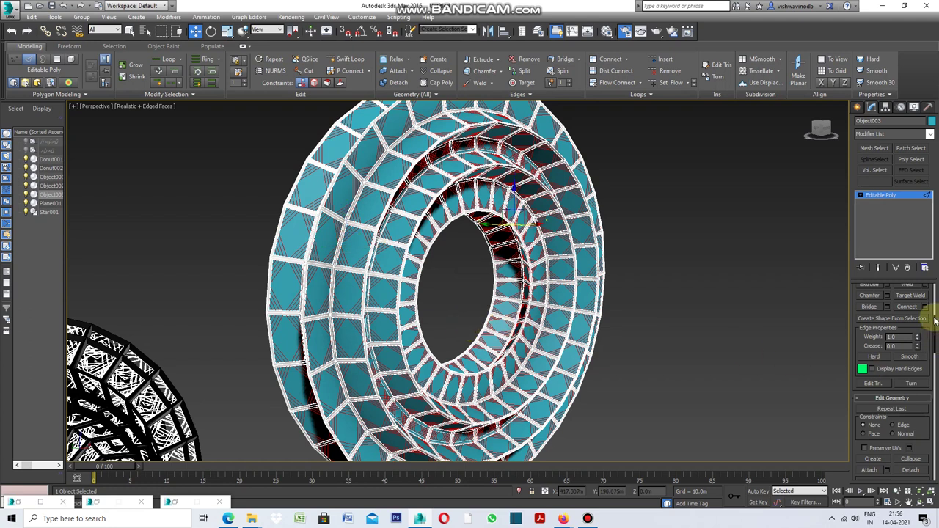
Switch Object003 to Polygon sub-object mode
scroll(935, 330, "up", 3)
scroll(935, 331, "up", 5)
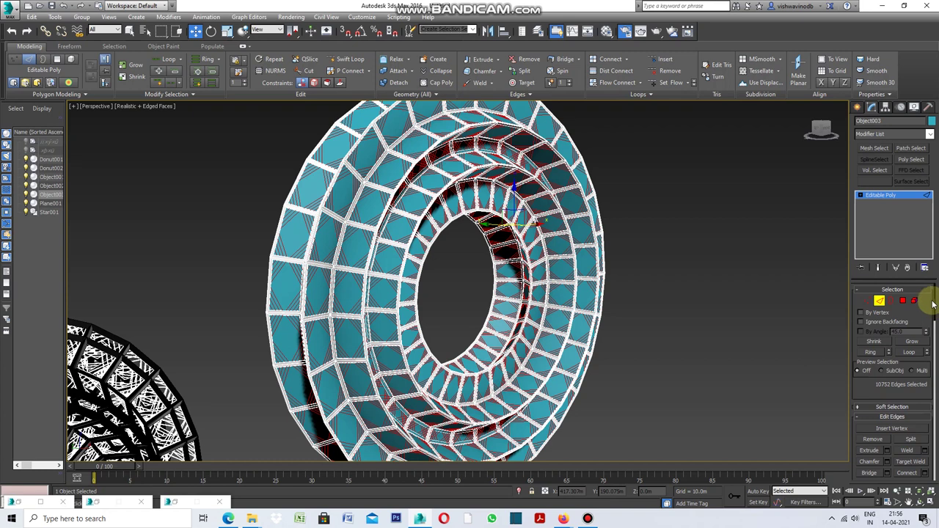
left_click(903, 301)
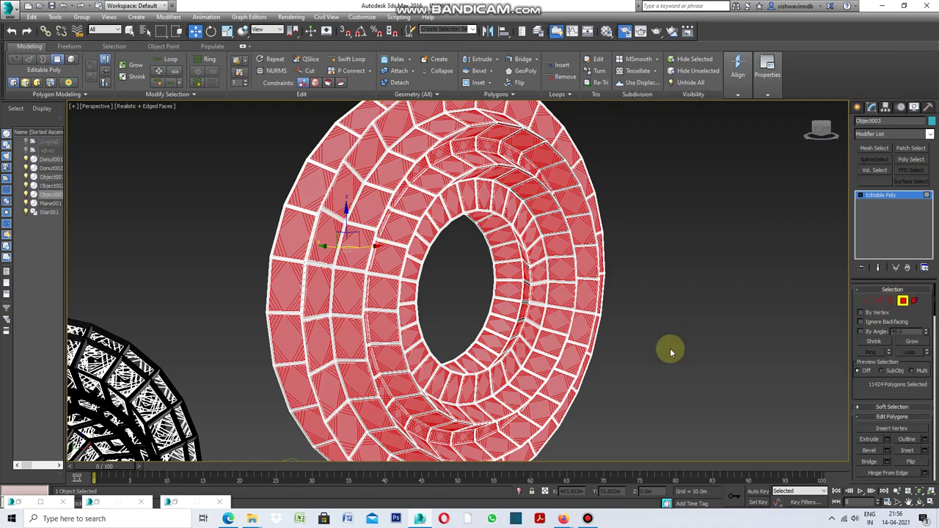
Inset all of the torus's polygons by 0.1m, giving each face a narrow border
left_click_drag(935, 298, 937, 328)
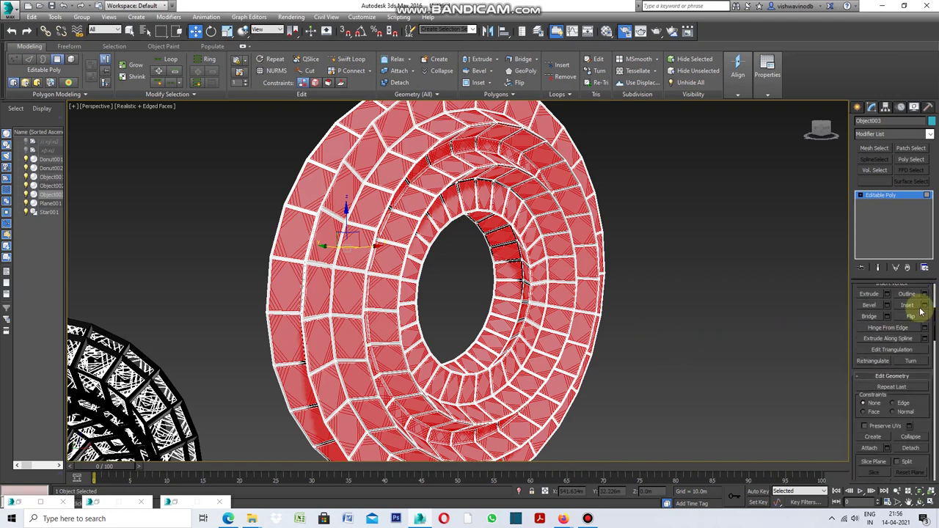
left_click(924, 305)
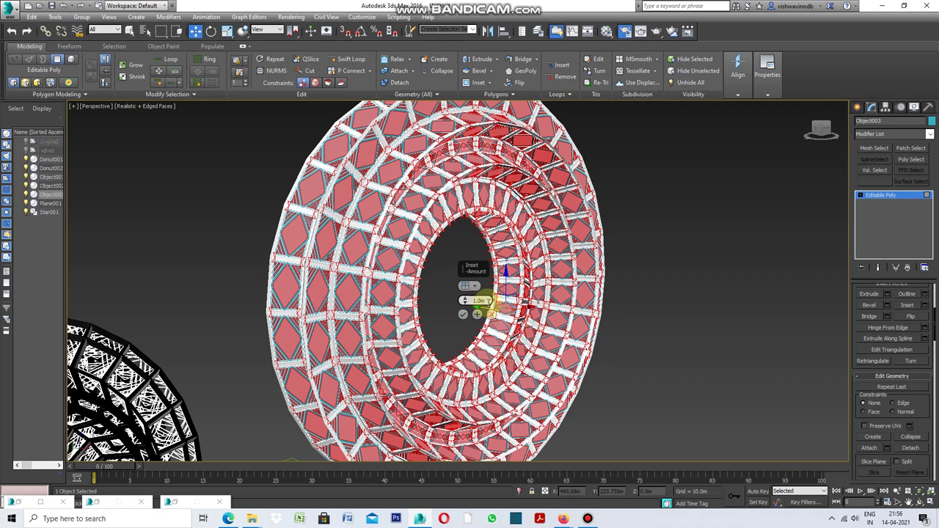
left_click_drag(488, 301, 488, 301)
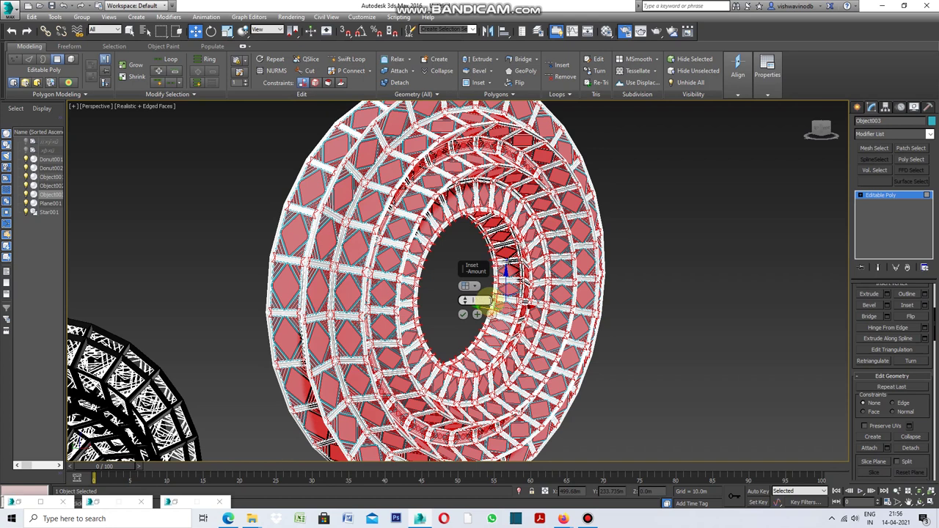
left_click_drag(488, 300, 490, 300)
type("0.1m")
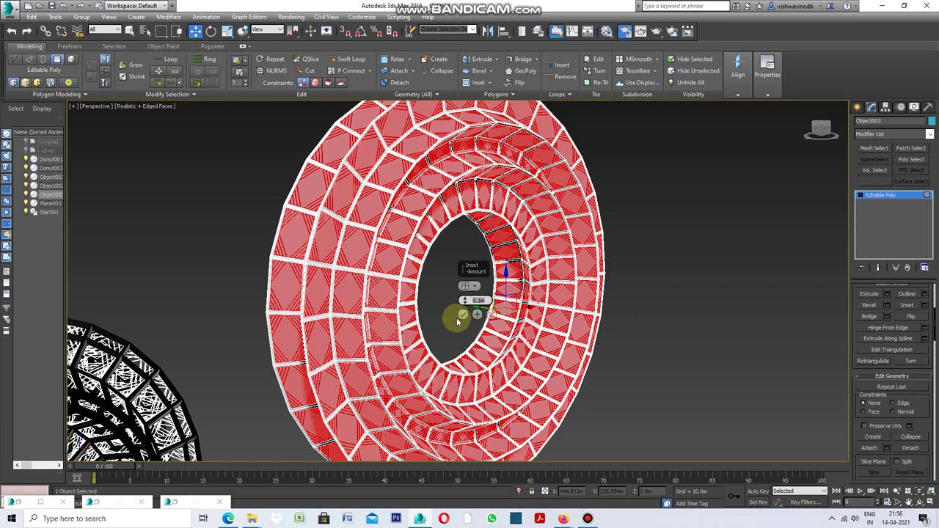
left_click(464, 316)
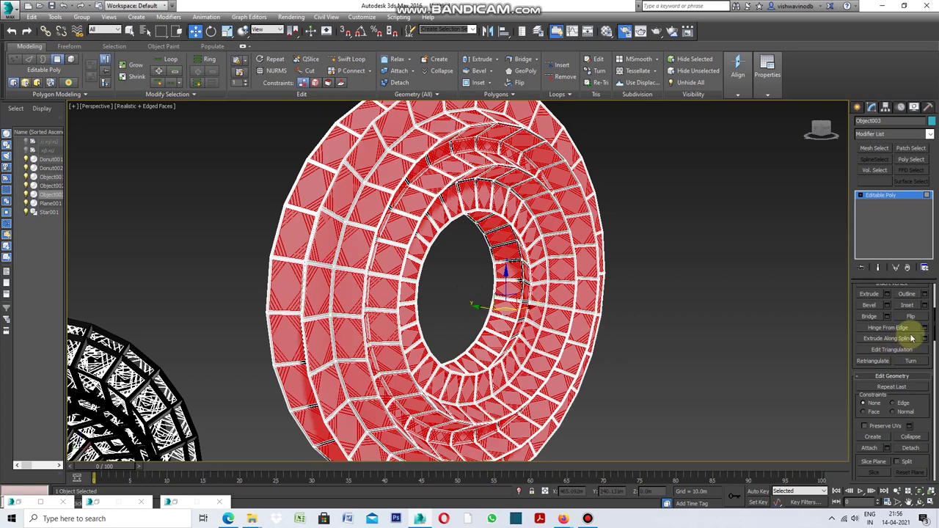
Detach the inset panels as Object004 and set the remaining torus frame's colour to white
left_click(910, 448)
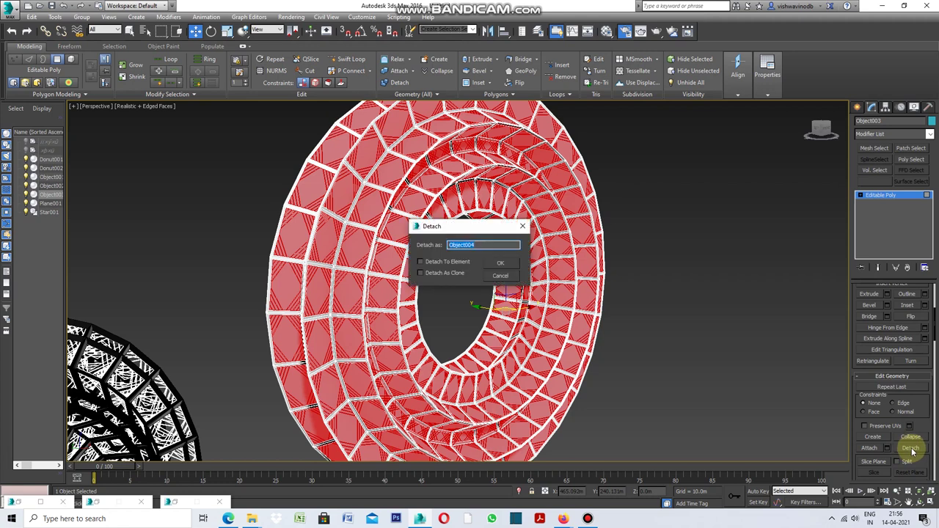
left_click(502, 265)
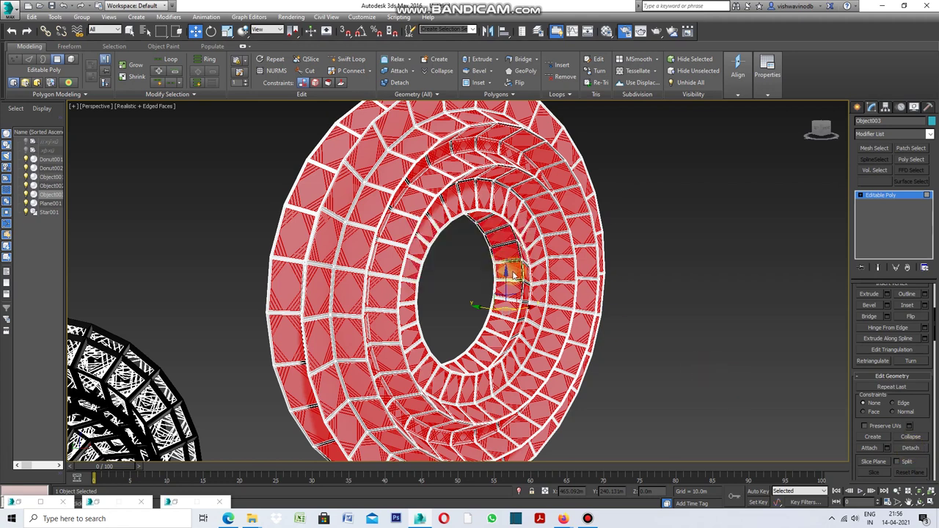
left_click(931, 122)
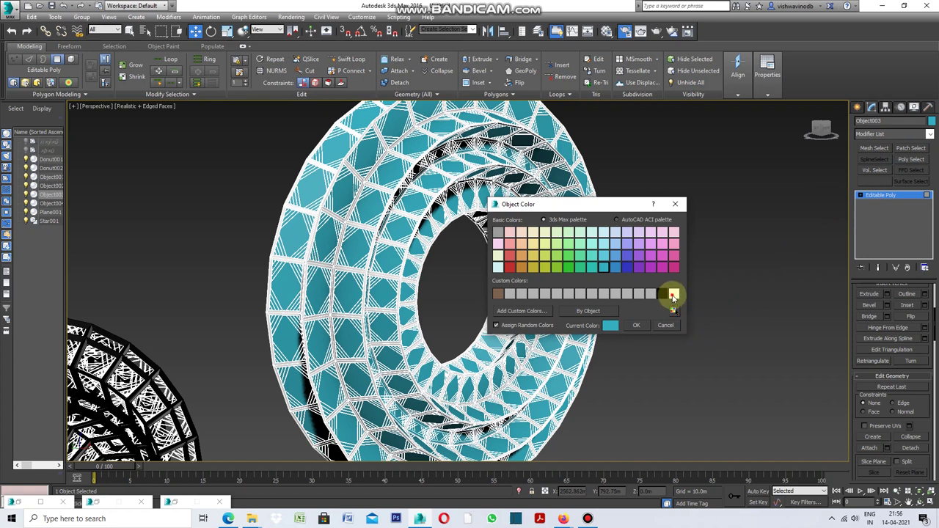
left_click(674, 294)
left_click(637, 325)
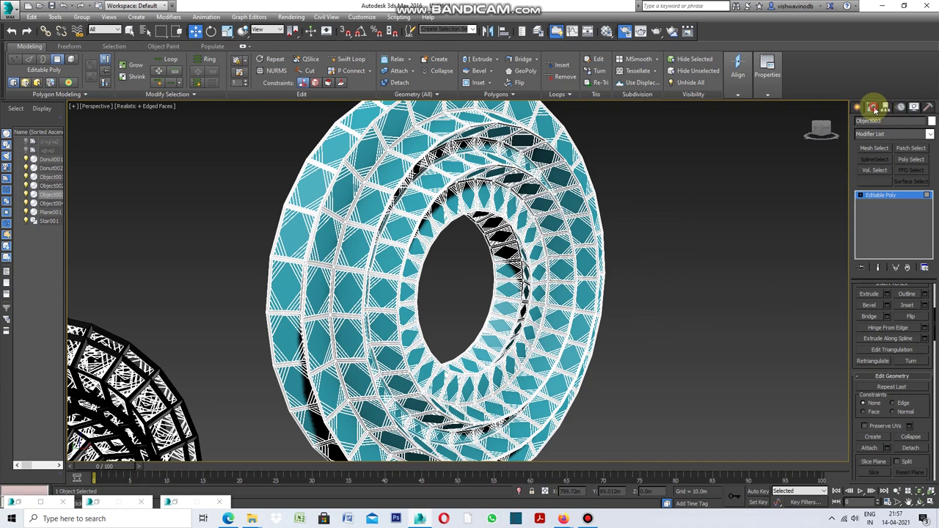
left_click(930, 135)
left_click_drag(931, 173, 917, 315)
Add a Shell modifier with a 0.3m outer amount to the white torus frame
left_click(884, 342)
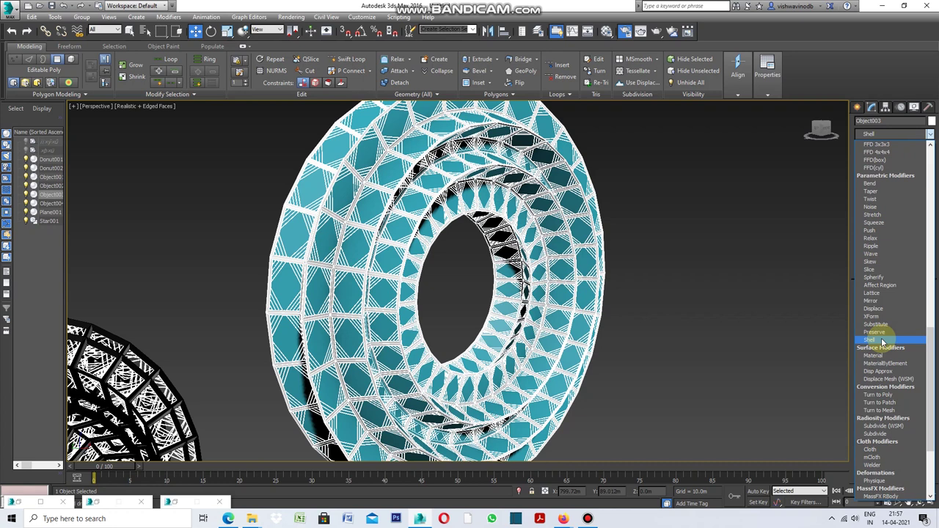
left_click(726, 278)
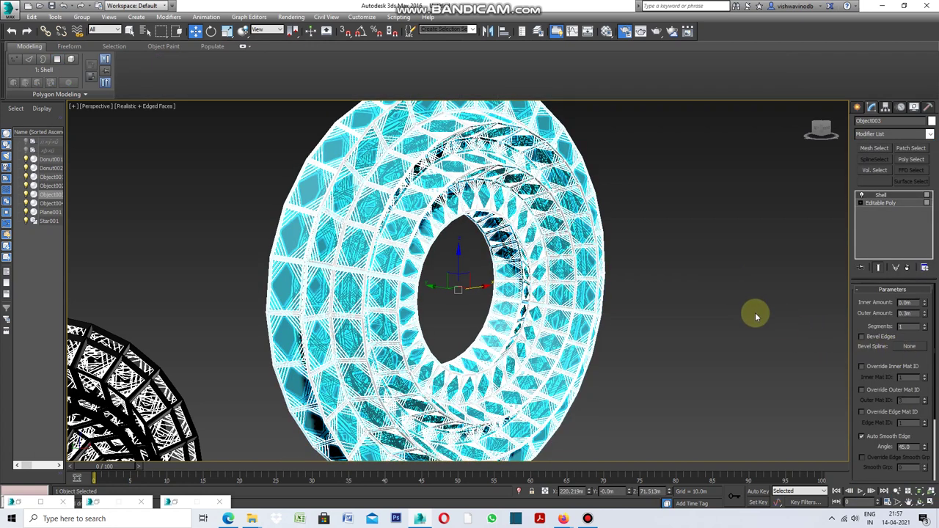
left_click(749, 312)
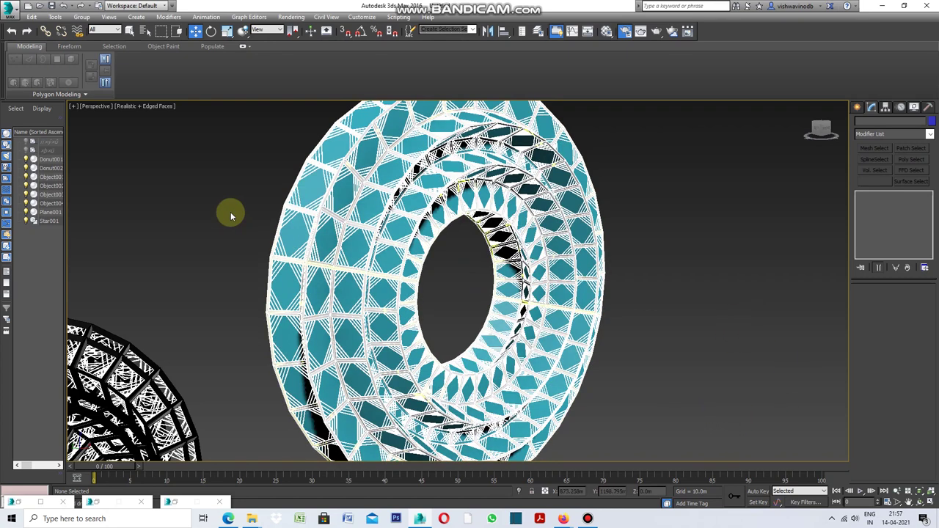
middle_click_drag(205, 194, 362, 238, "alt")
Assign the Glass - Clear material to the detached Object004 panels
left_click(382, 254)
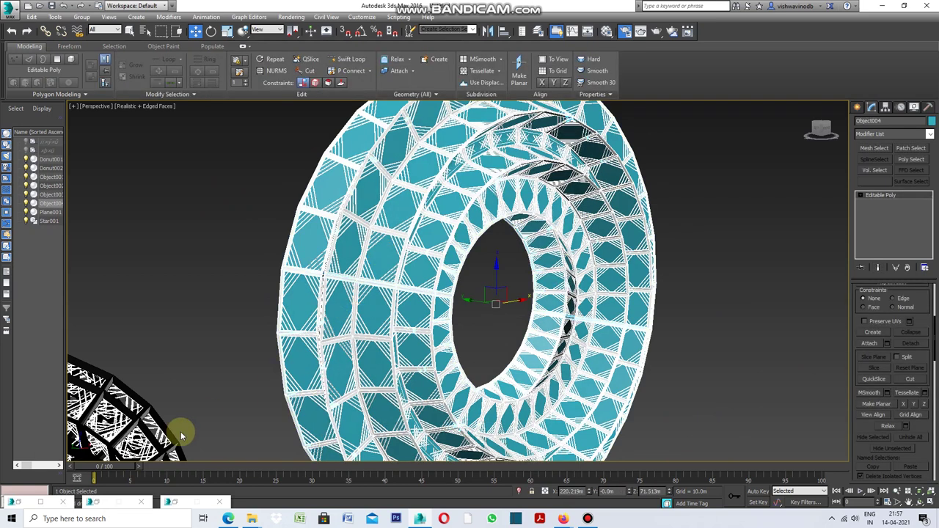
mouse_move(172, 503)
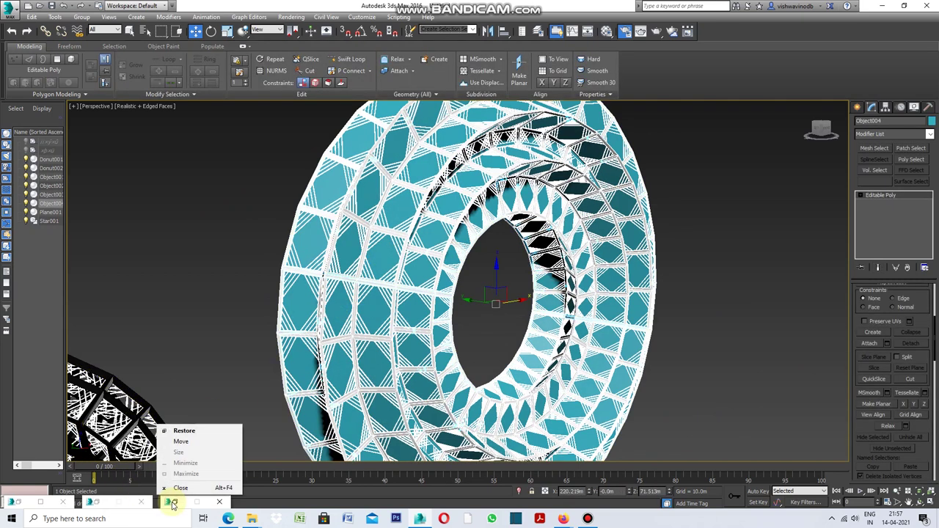
left_click(176, 504)
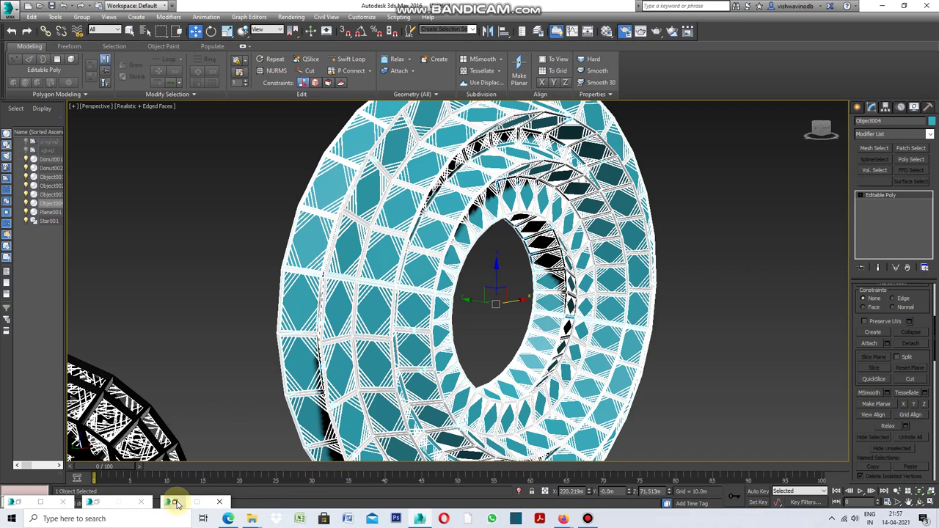
left_click(176, 504)
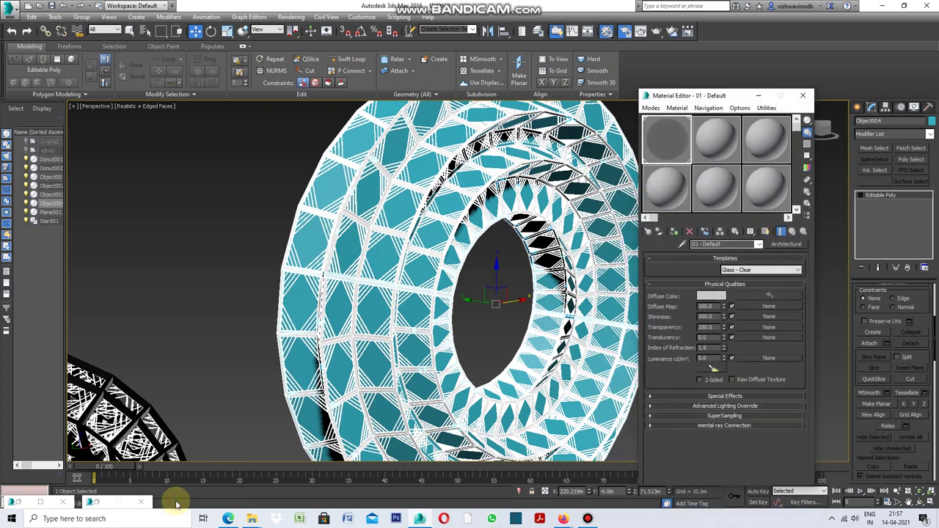
left_click(674, 232)
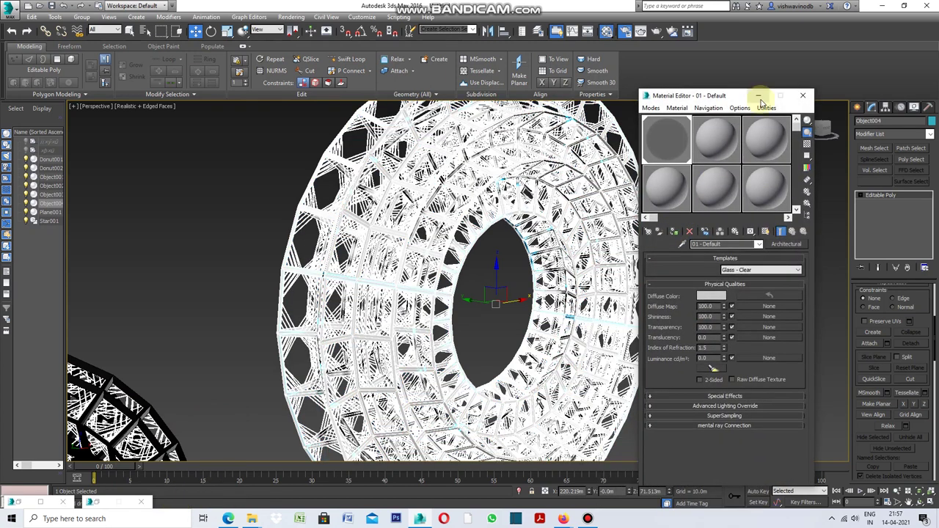
left_click(758, 95)
left_click(218, 201)
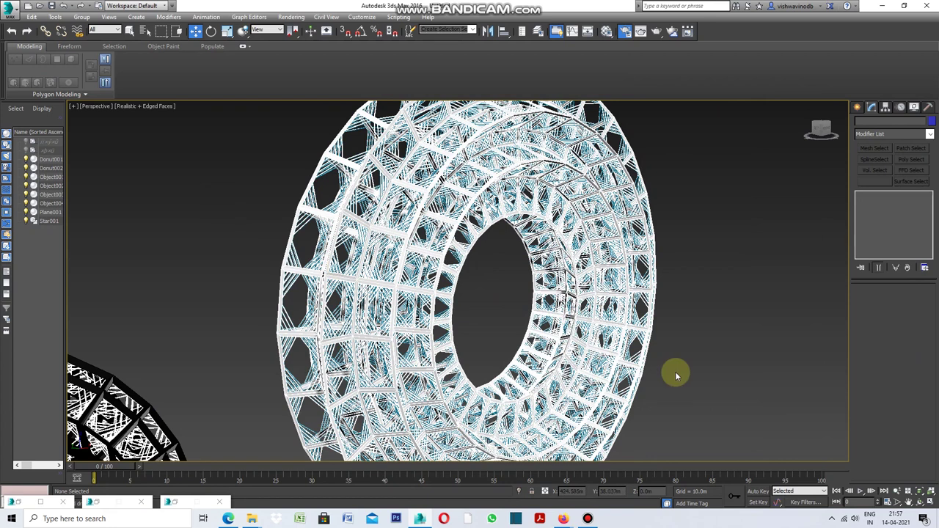
Switch the viewport to Realistic shading with Edged Faces turned off
left_click(152, 106)
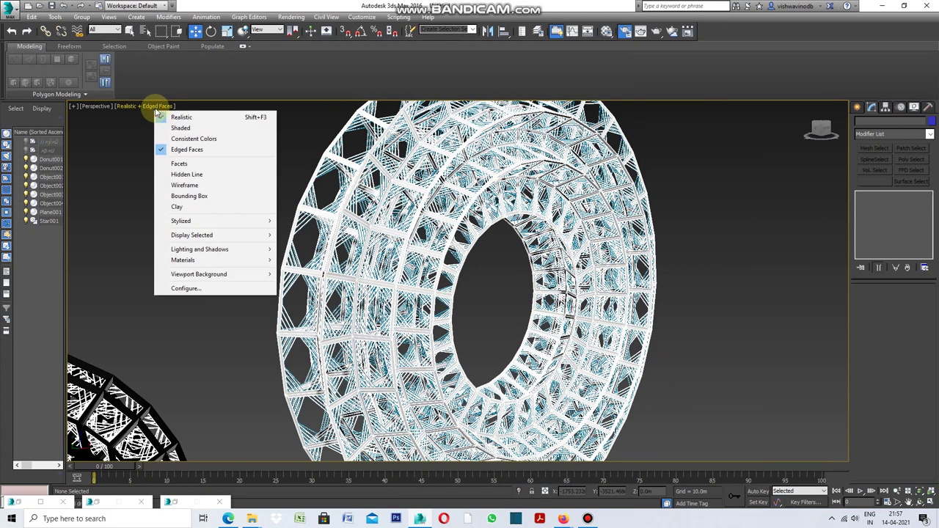
left_click(185, 150)
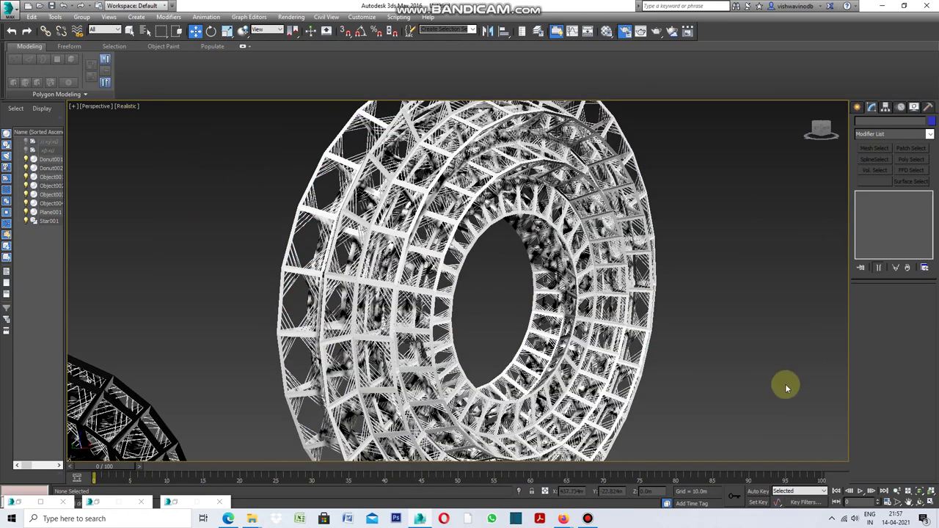
middle_click_drag(304, 275, 629, 308, "alt")
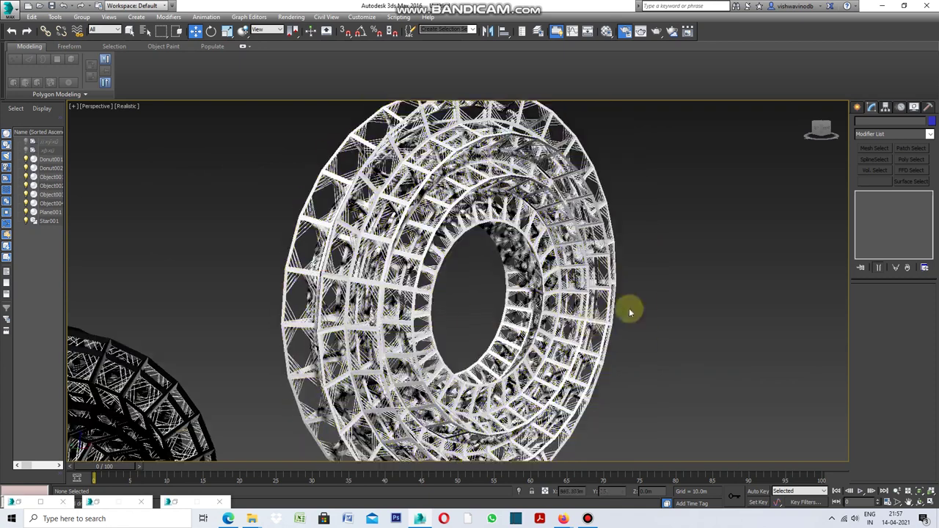
scroll(634, 214, "up", 2)
scroll(634, 211, "up", 2)
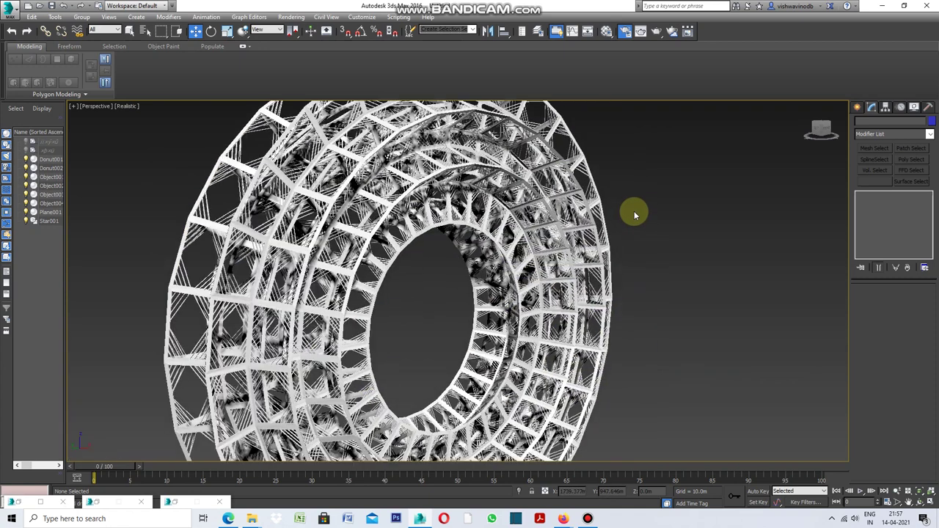
scroll(630, 233, "down", 1)
scroll(629, 233, "down", 2)
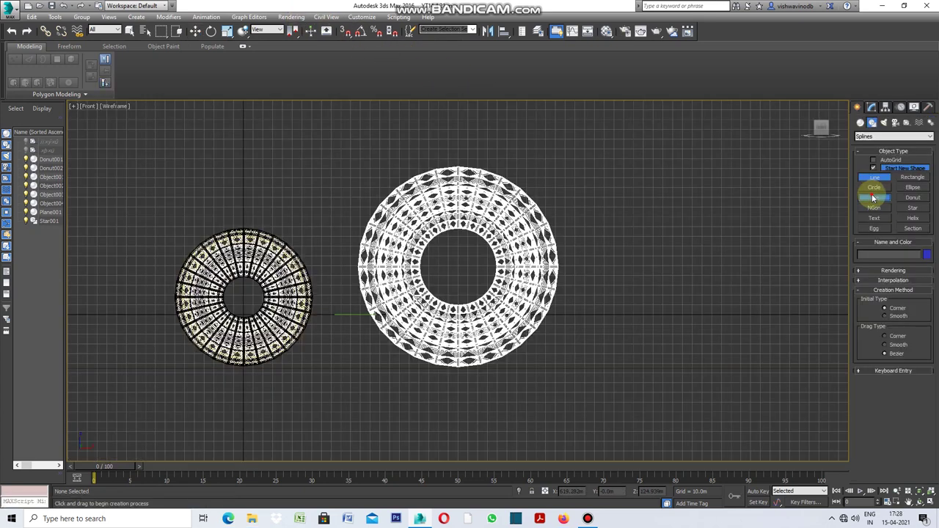
Draw Arc001 in the Front view, curving from the left donut over both lattices
left_click(874, 197)
scroll(183, 264, "down", 3)
scroll(213, 277, "down", 1)
scroll(200, 275, "up", 2)
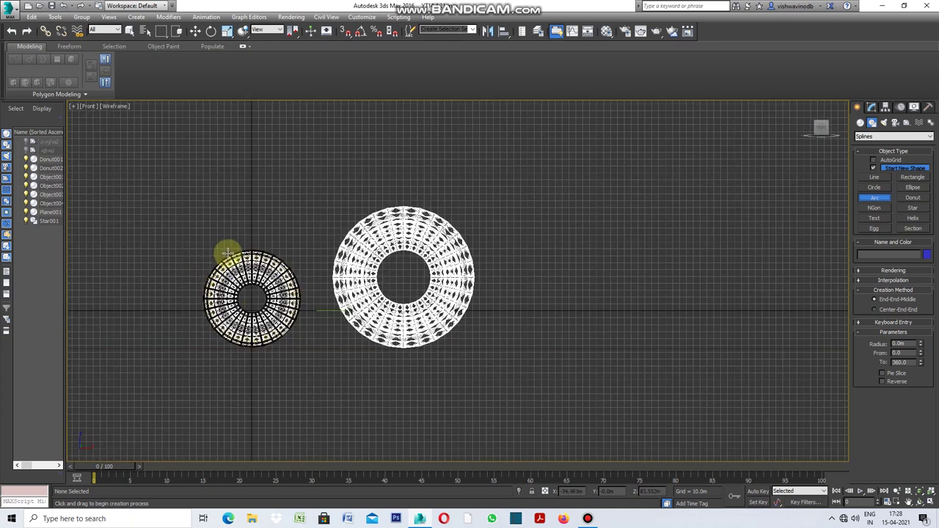
left_click_drag(318, 231, 419, 193)
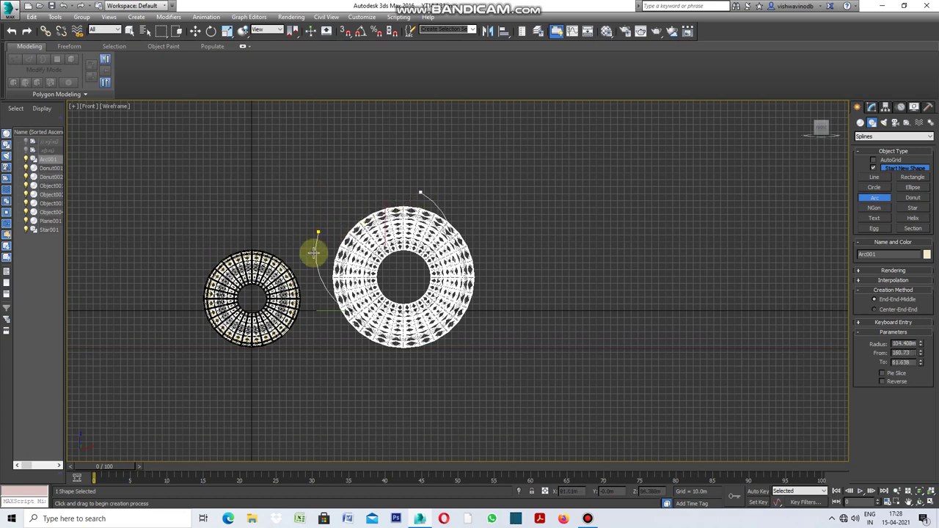
right_click(314, 251)
left_click(876, 199)
left_click_drag(212, 255, 444, 174)
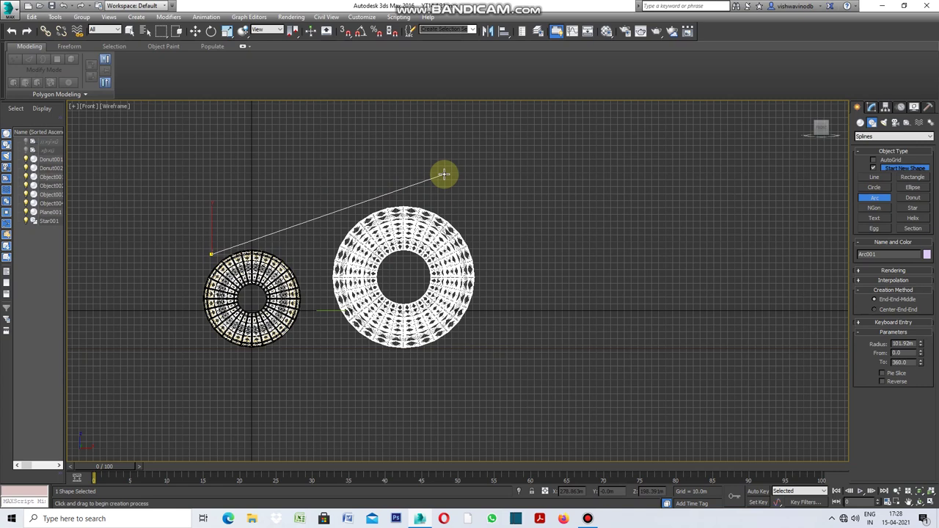
left_click_drag(444, 174, 443, 175)
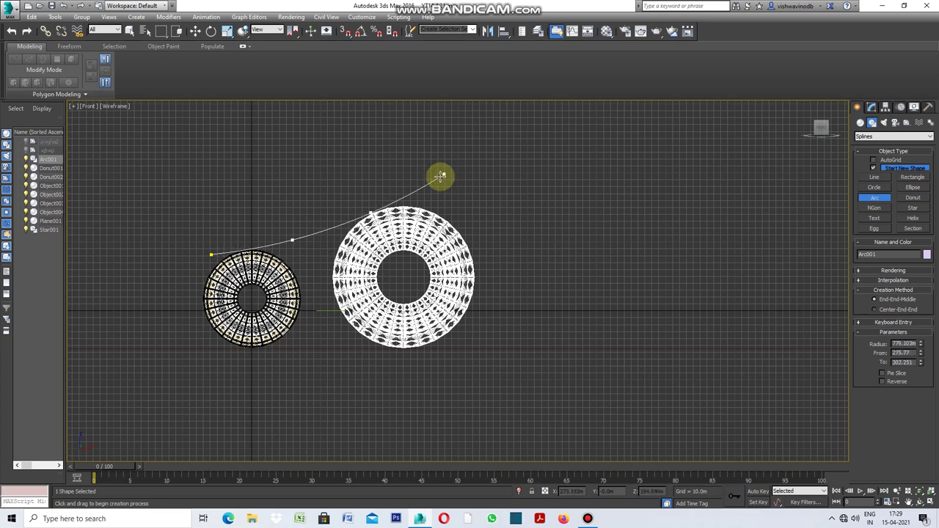
left_click(440, 177)
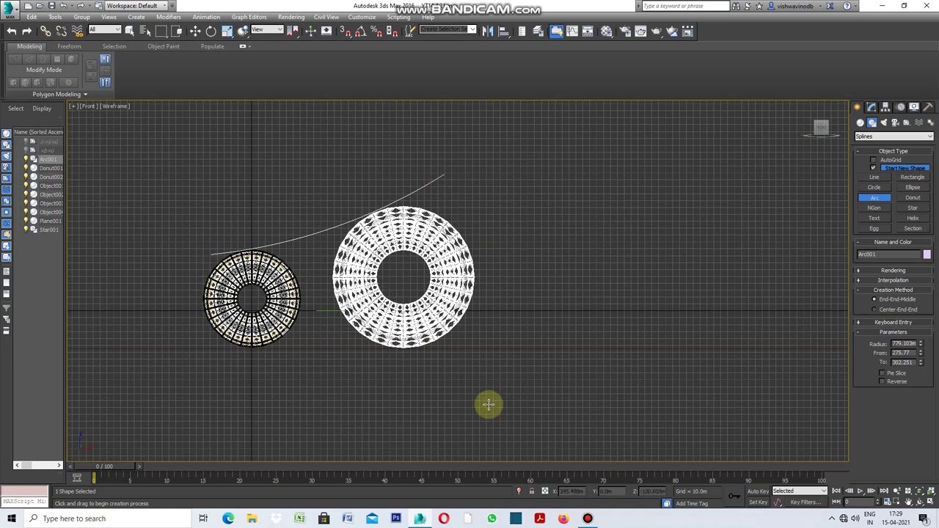
scroll(395, 267, "up", 3)
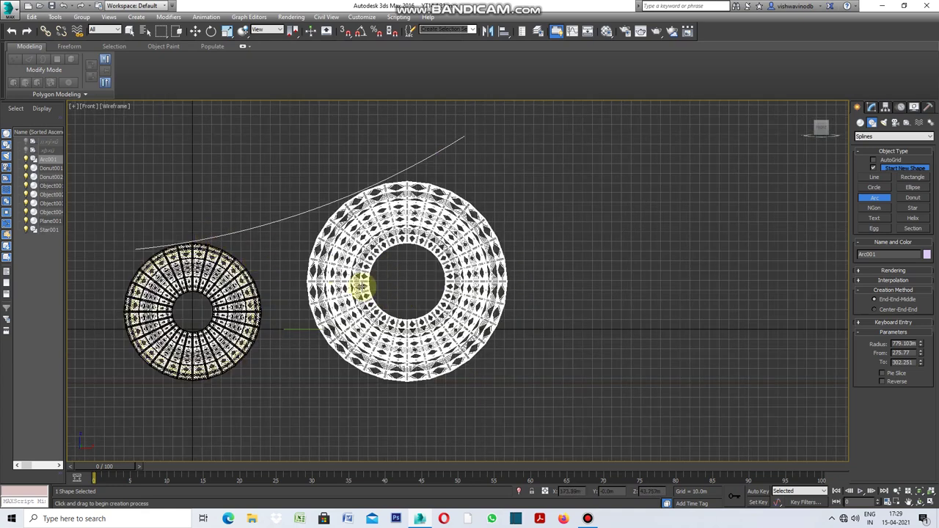
scroll(388, 287, "down", 2)
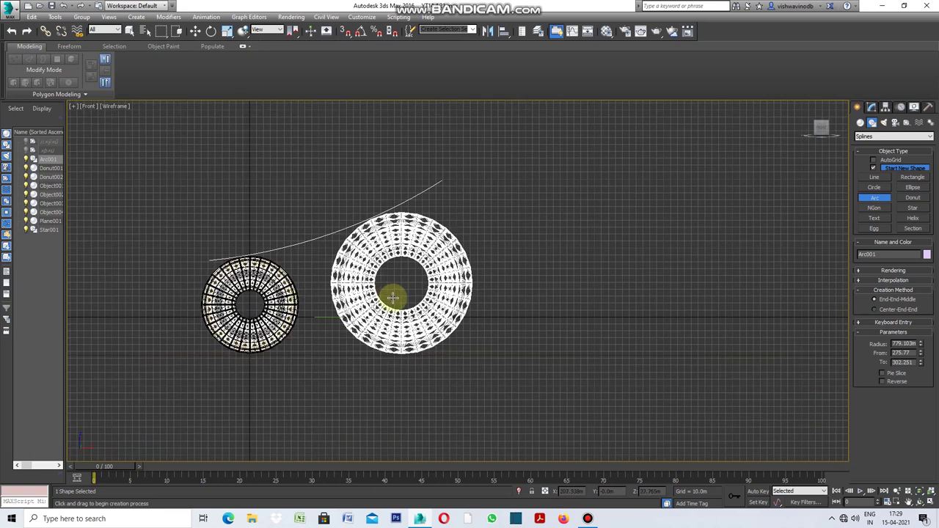
right_click(545, 237)
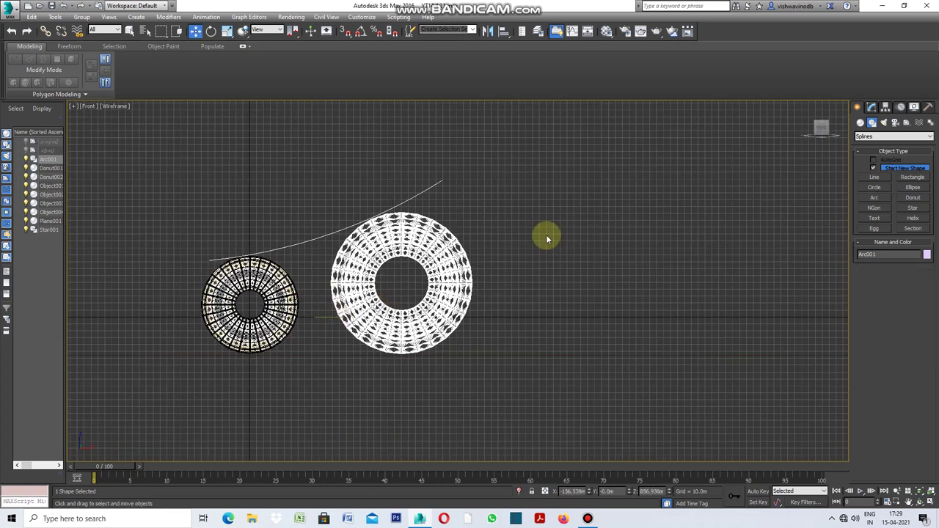
Add a Sweep modifier to Arc001 using the built-in Pipe section
right_click(547, 237)
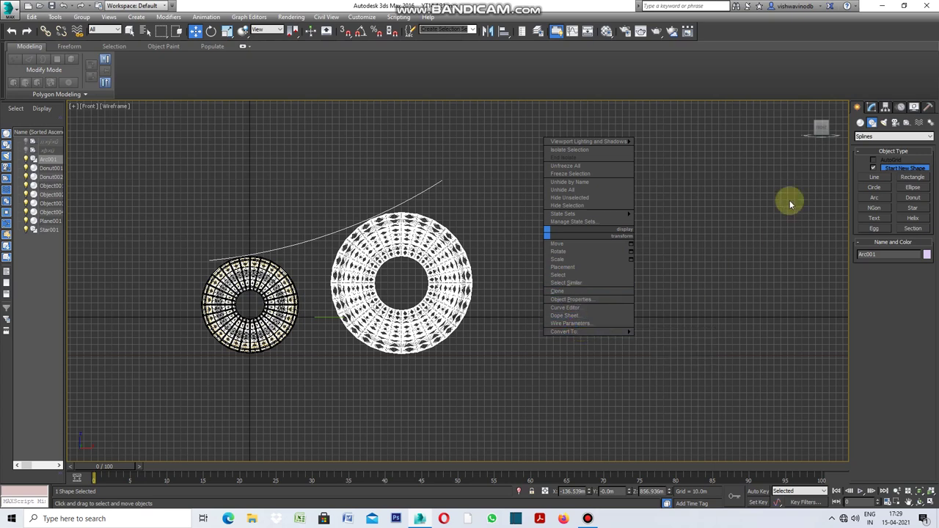
left_click(872, 107)
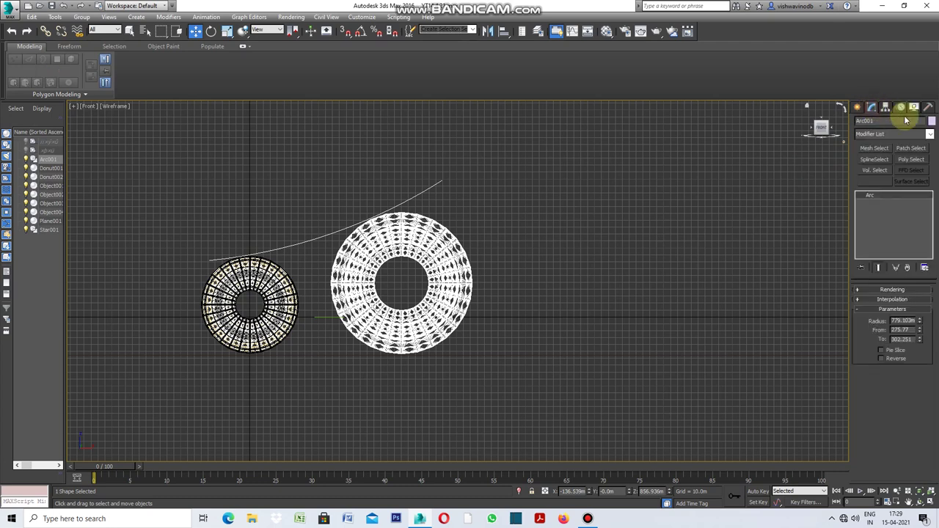
left_click(931, 134)
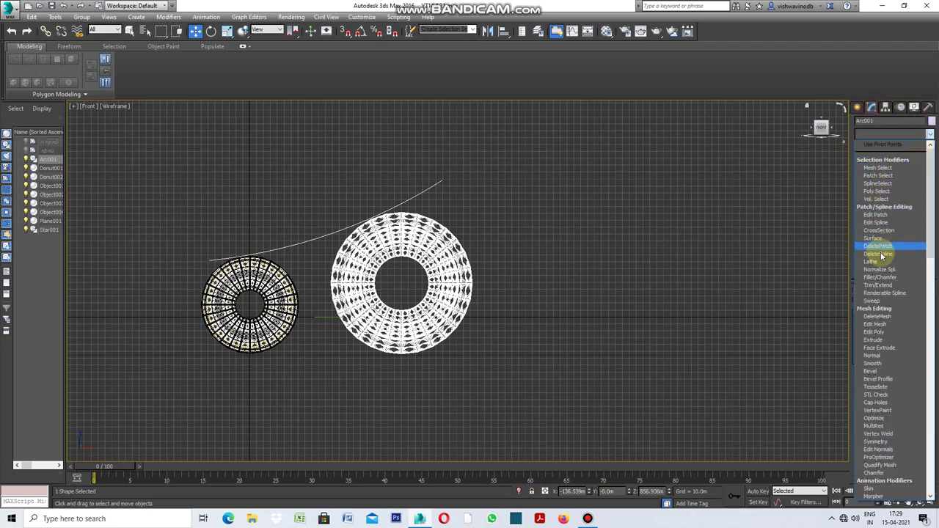
left_click(873, 301)
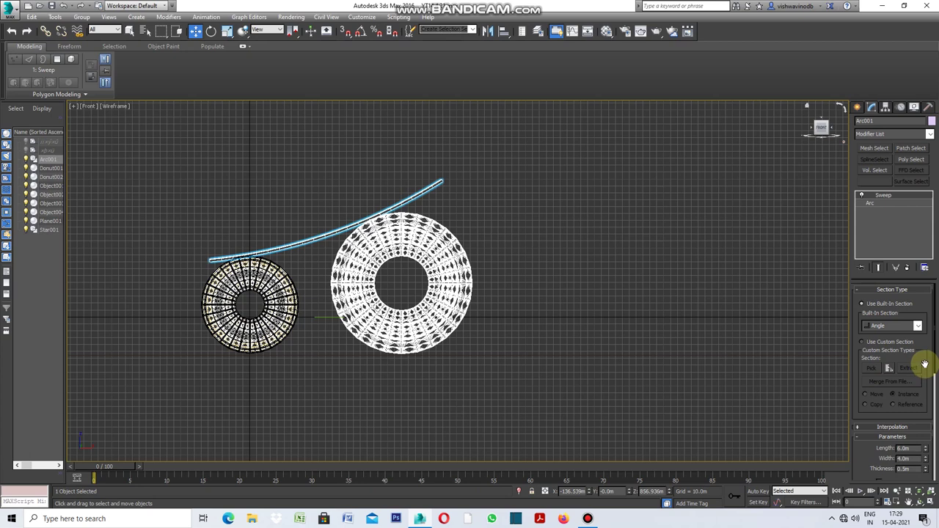
left_click(919, 327)
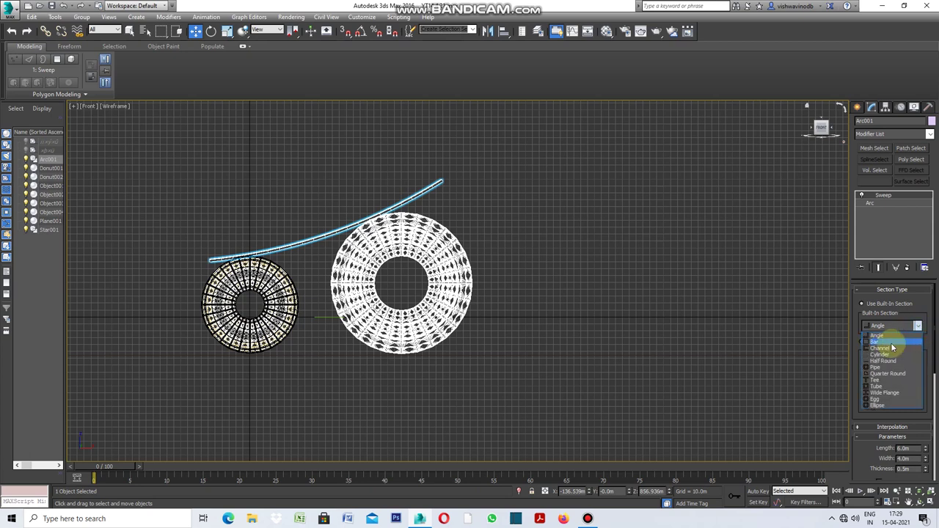
left_click(893, 342)
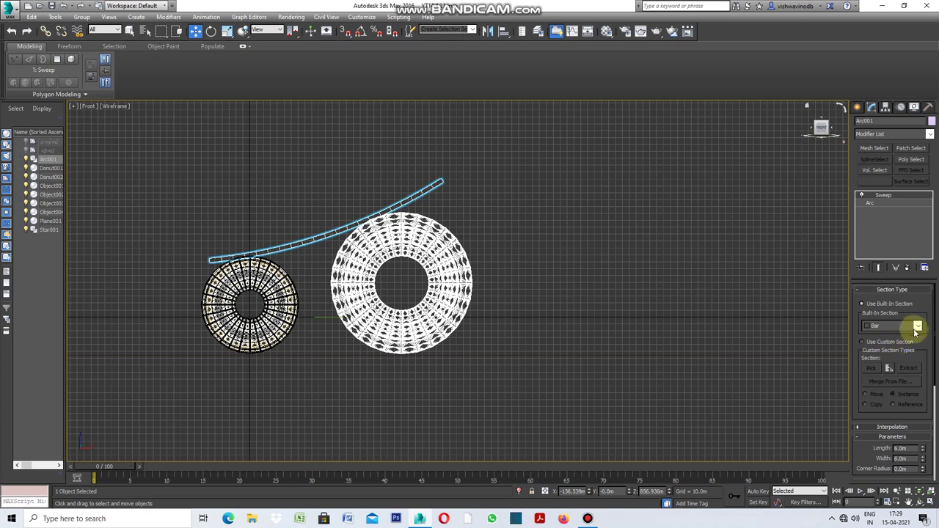
left_click(917, 326)
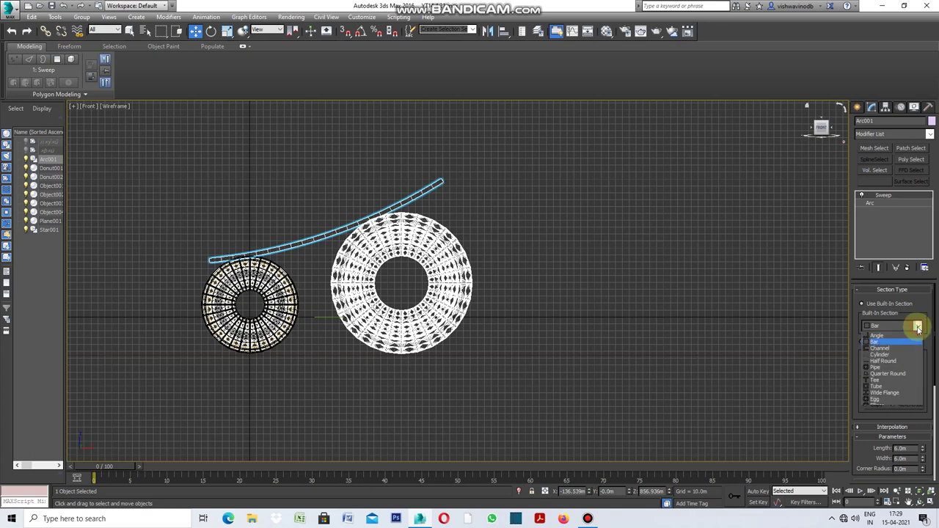
left_click(891, 371)
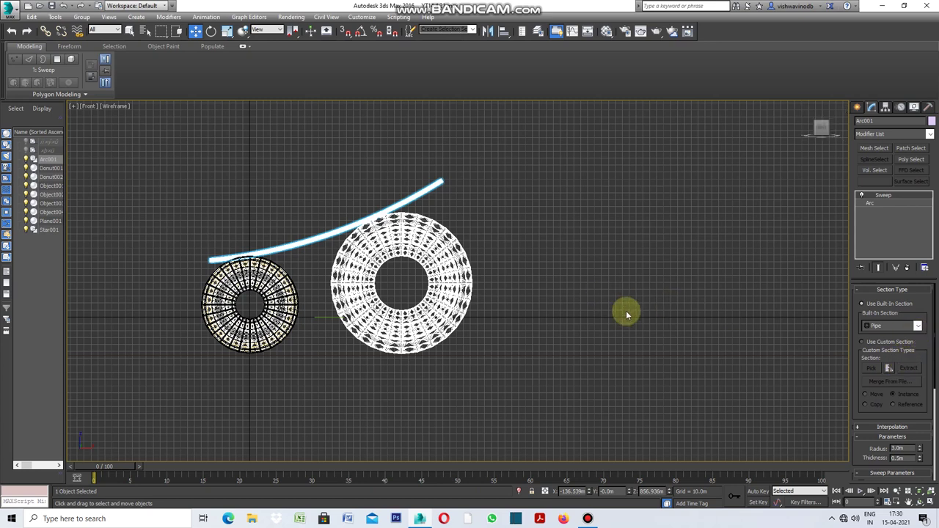
Enable Use Custom Section on the sweep and pick Star001 as the profile
left_click(861, 343)
left_click(872, 369)
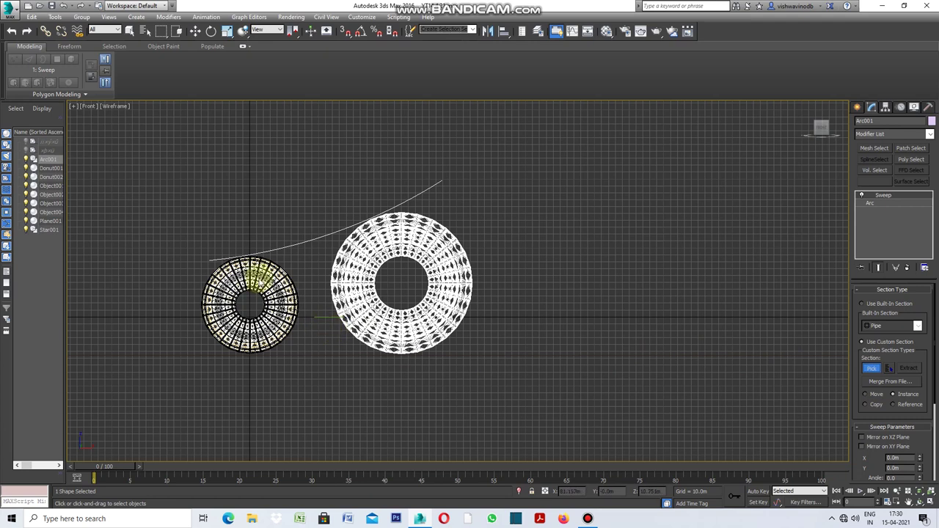
left_click(74, 106)
left_click(88, 118)
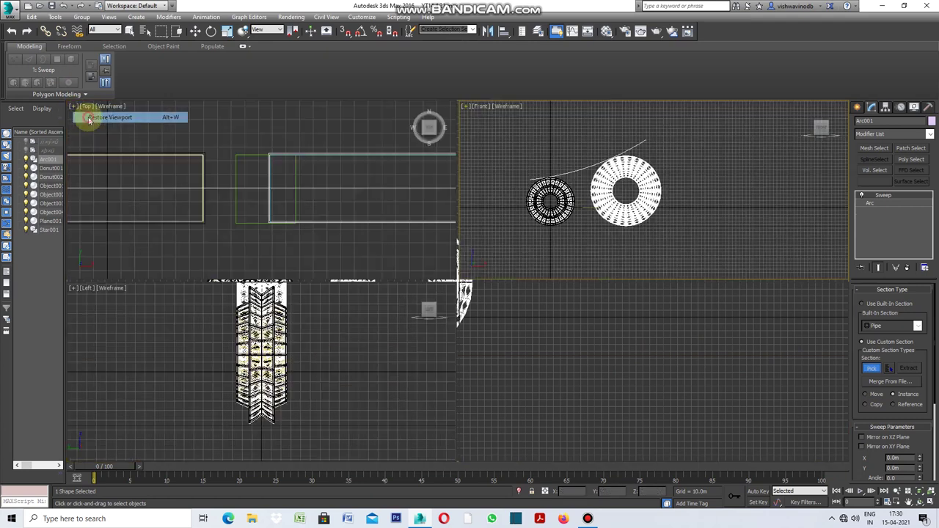
scroll(252, 200, "down", 3)
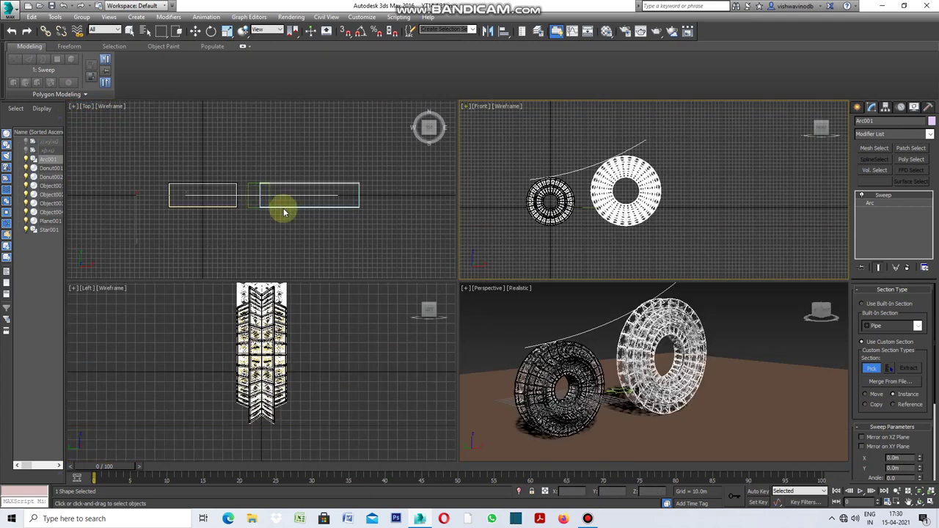
scroll(265, 209, "up", 3)
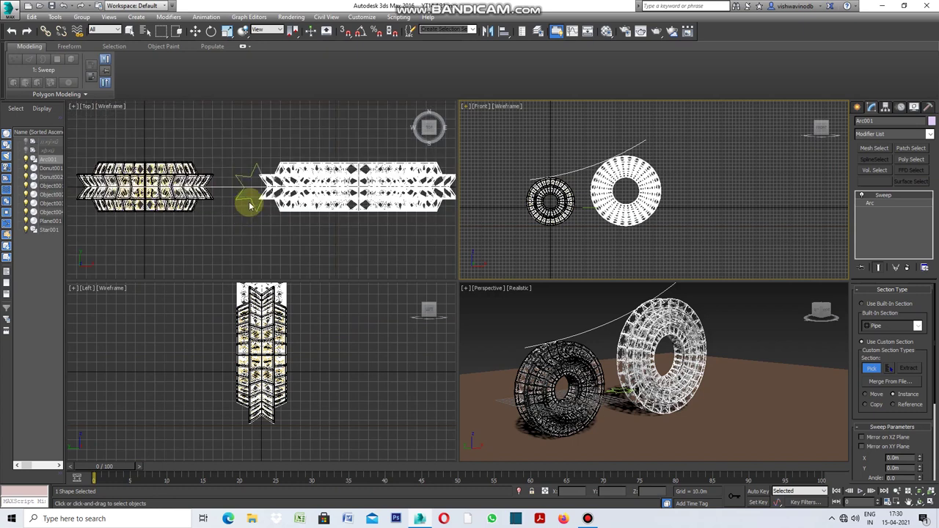
left_click(251, 199)
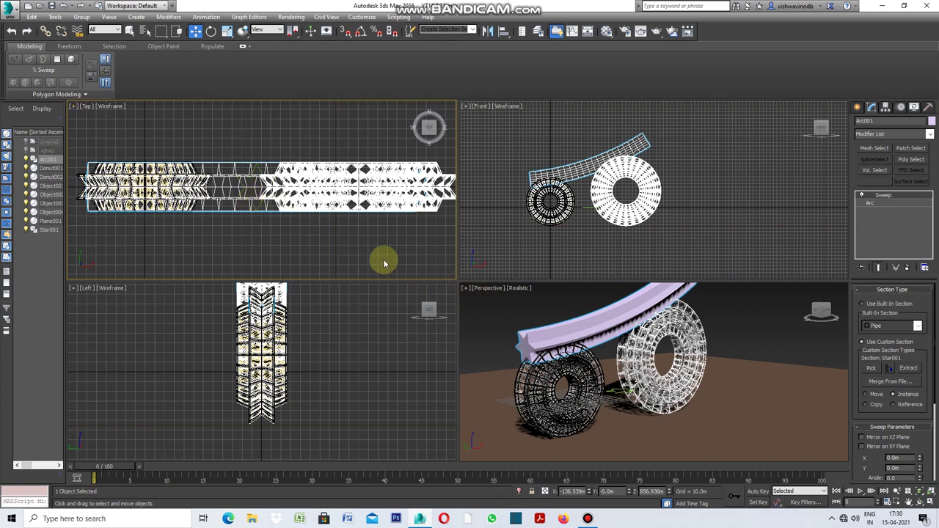
Maximize the Perspective view to inspect the star beam, with Edged Faces turned on
left_click(466, 291)
left_click(484, 298)
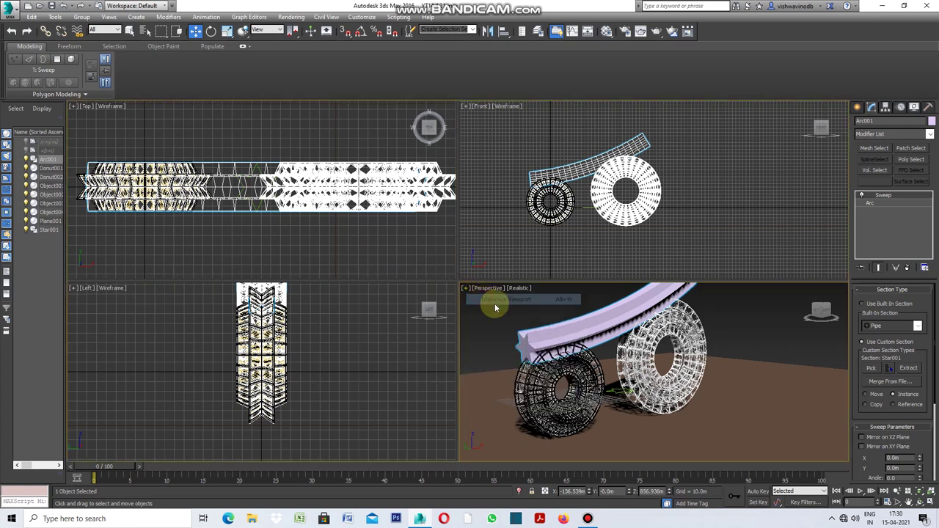
middle_click_drag(593, 228, 793, 442, "alt")
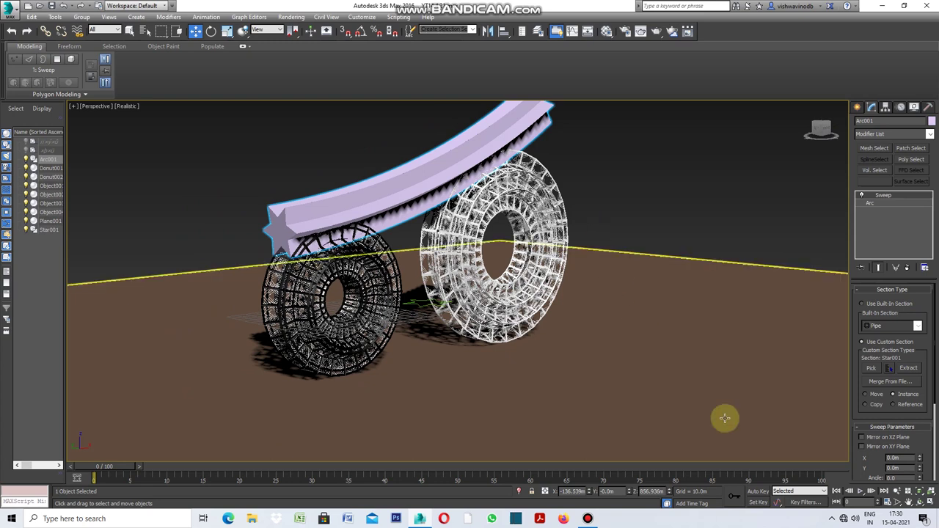
left_click(908, 502)
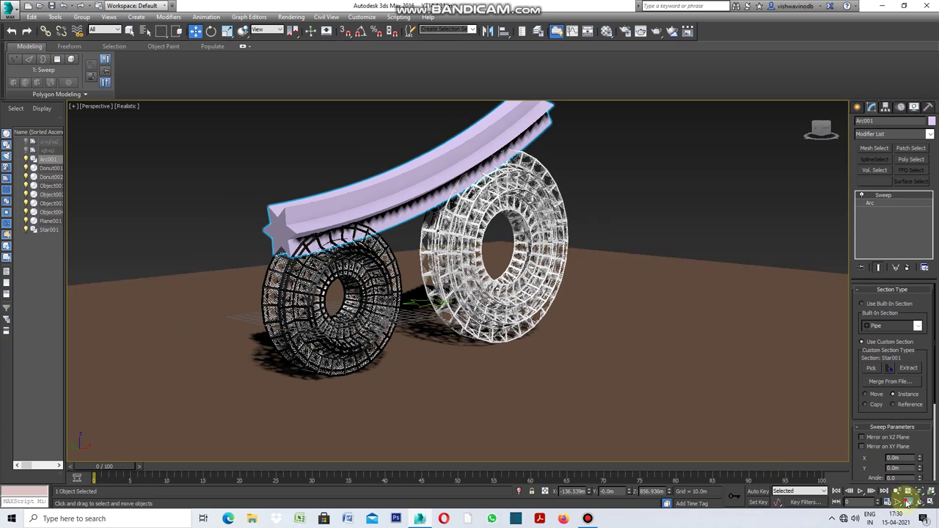
mouse_move(619, 308)
left_mouse_down()
mouse_move(403, 353)
mouse_move(363, 348)
left_mouse_up()
scroll(478, 213, "up", 1)
scroll(481, 206, "up", 1)
scroll(481, 206, "up", 1)
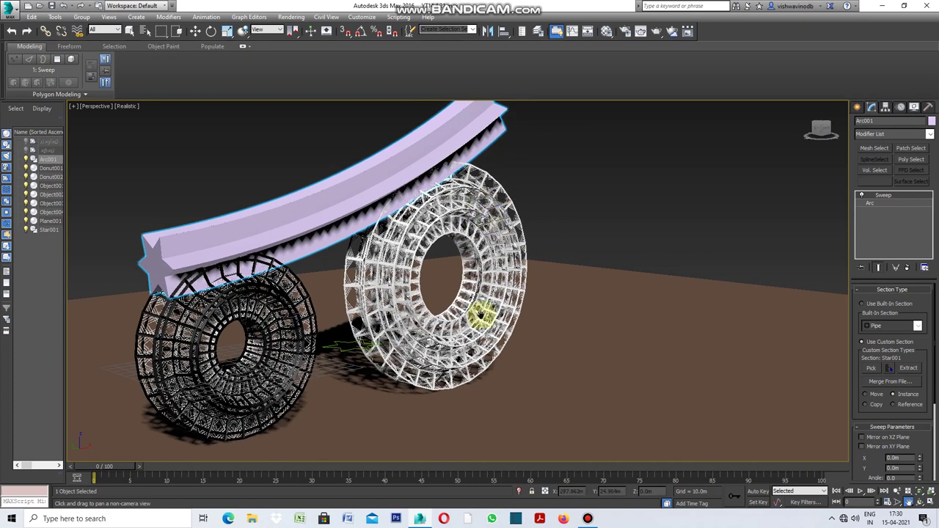
scroll(481, 314, "down", 1)
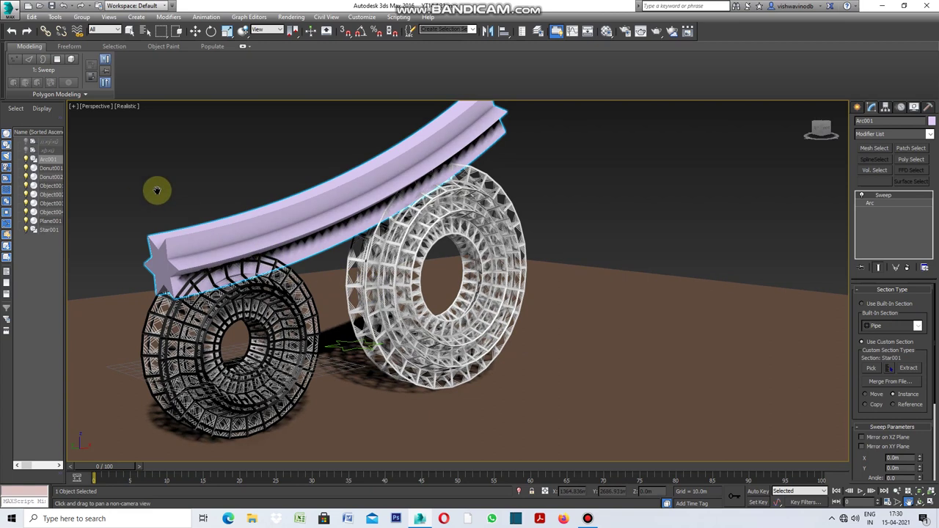
key("F4")
Convert the star beam to an Editable Poly and select all its polygons
right_click(580, 178)
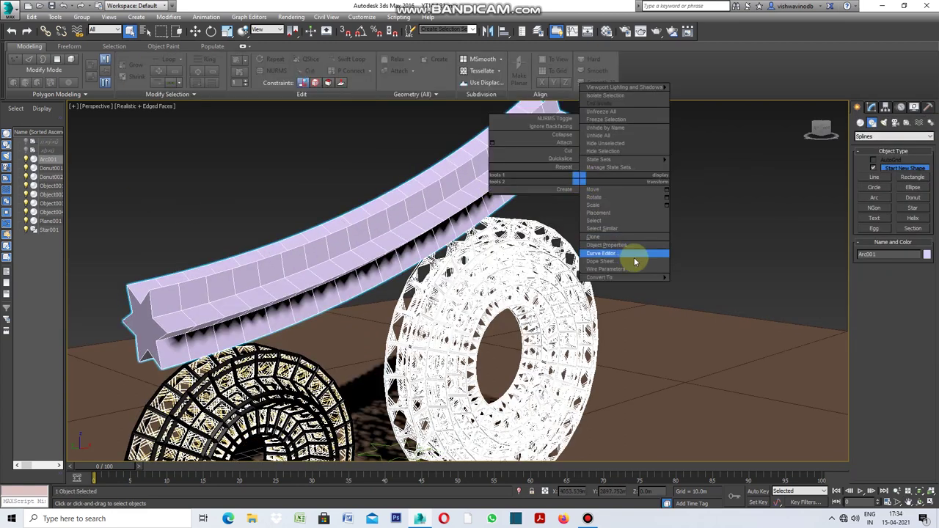
left_click(684, 282)
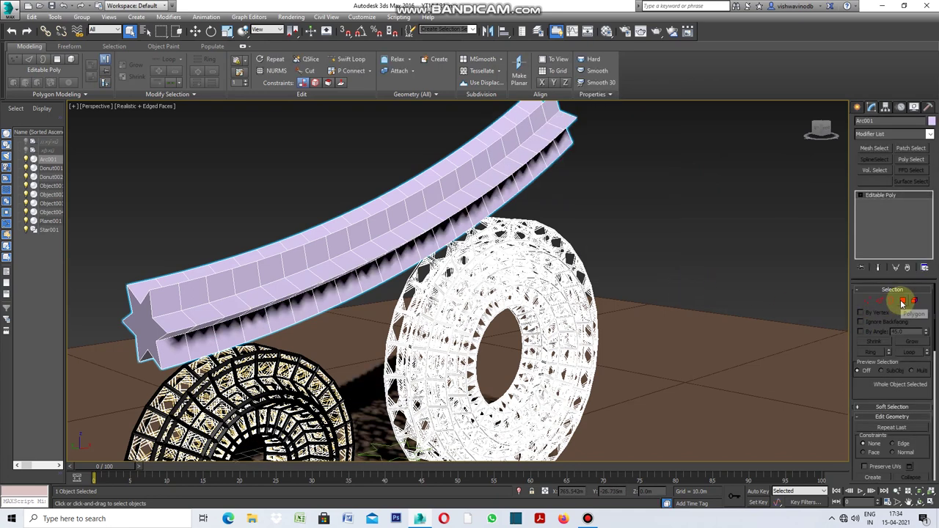
left_click(903, 302)
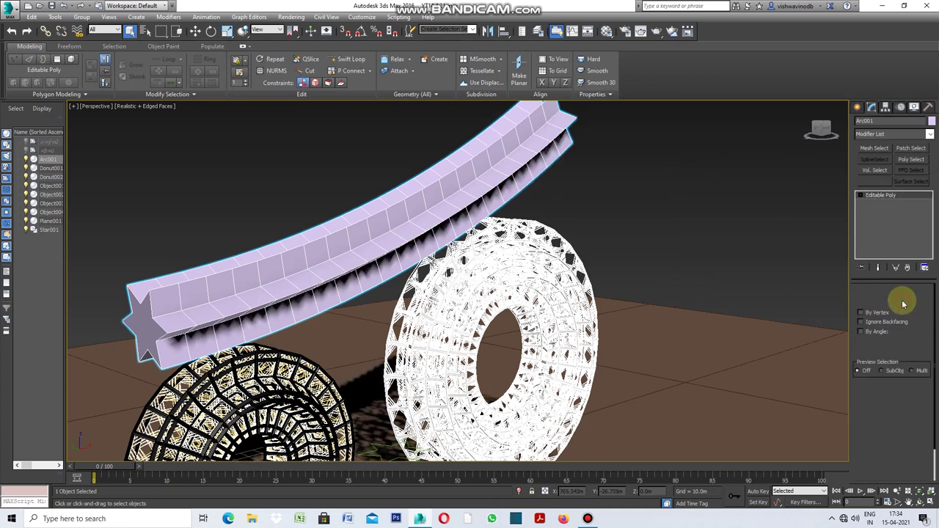
key("ctrl+a")
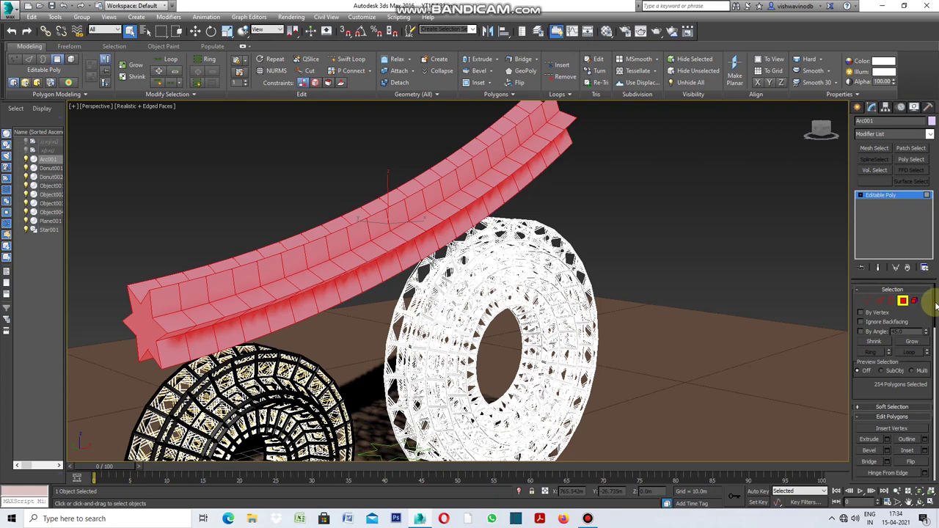
Inset every polygon individually (By Polygon) by 1.0m
scroll(933, 312, "down", 2)
scroll(929, 323, "down", 2)
scroll(928, 334, "down", 1)
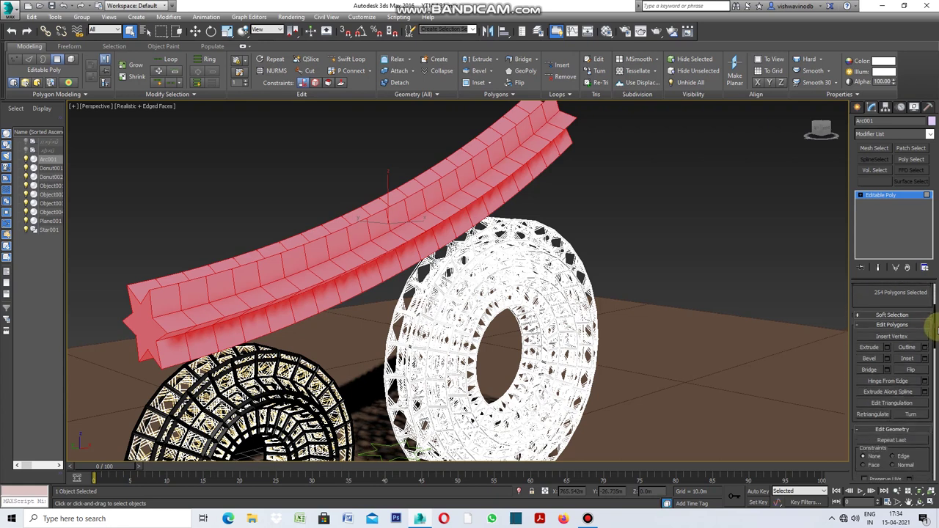
left_click(927, 359)
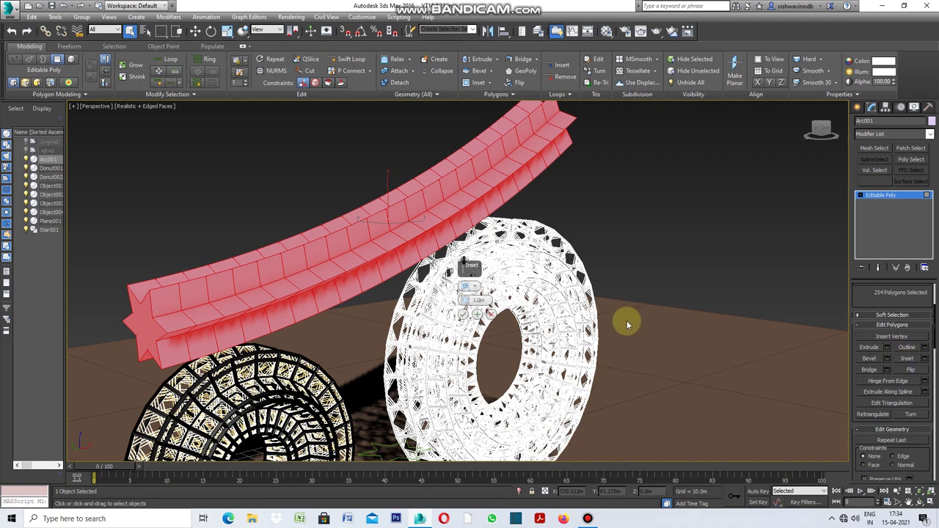
left_click(475, 288)
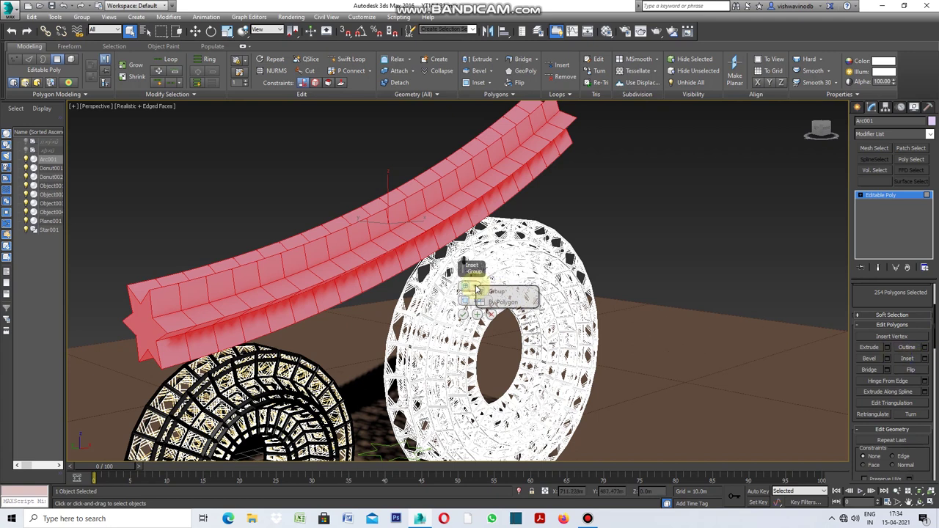
left_click(516, 307)
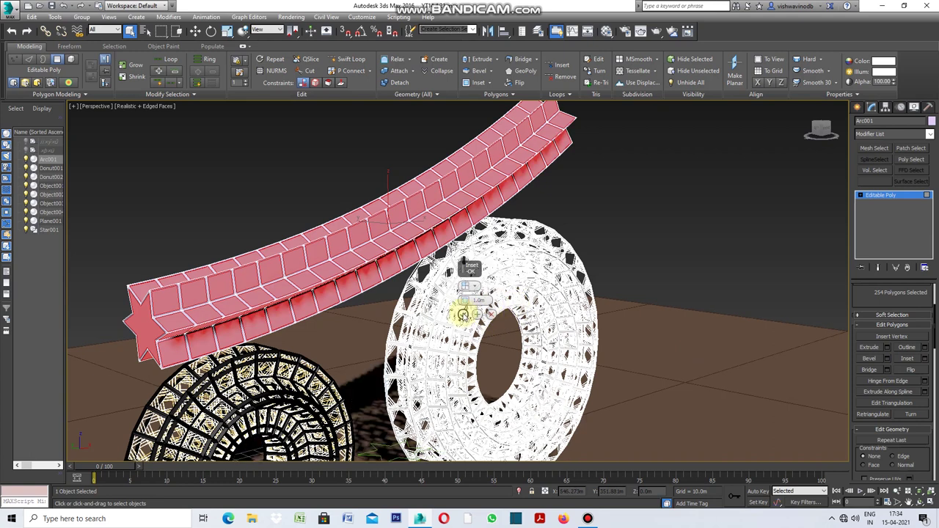
left_click(463, 315)
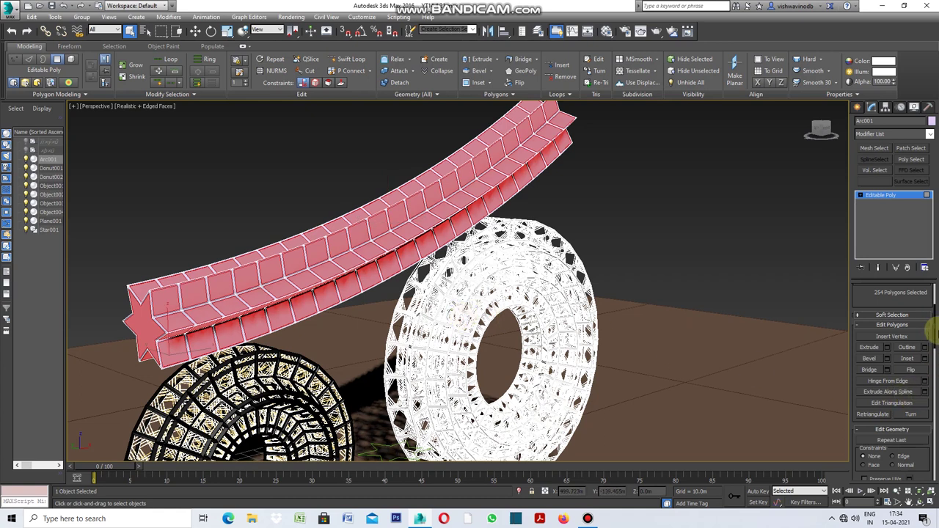
left_click_drag(935, 316, 936, 365)
Detach the star beam's inset panels as Object005
left_click(914, 395)
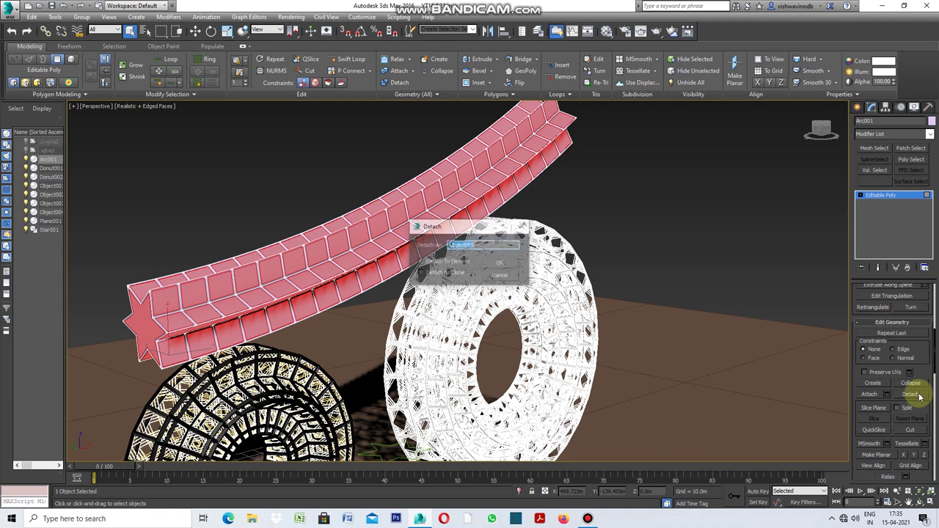
left_click(502, 265)
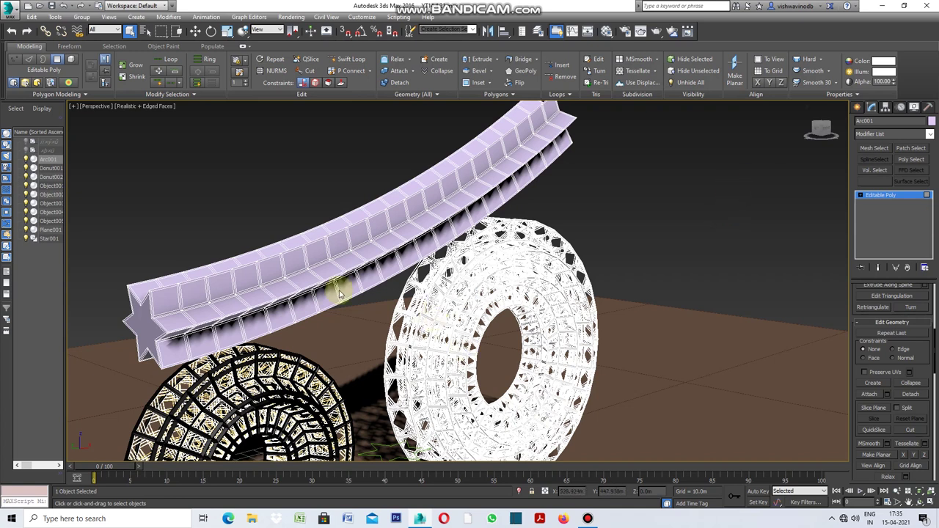
scroll(354, 342, "down", 3)
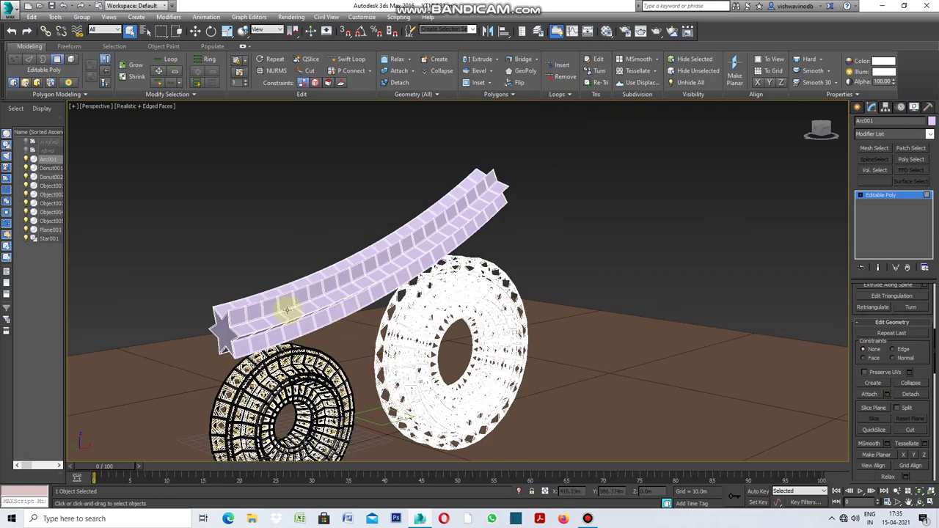
scroll(283, 311, "up", 3)
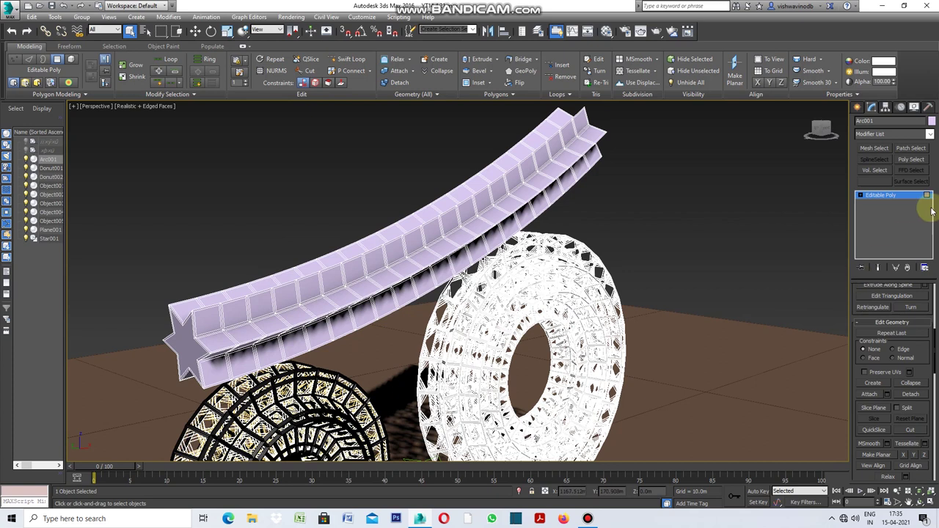
Set Arc001's remaining frame colour to white
left_click(931, 121)
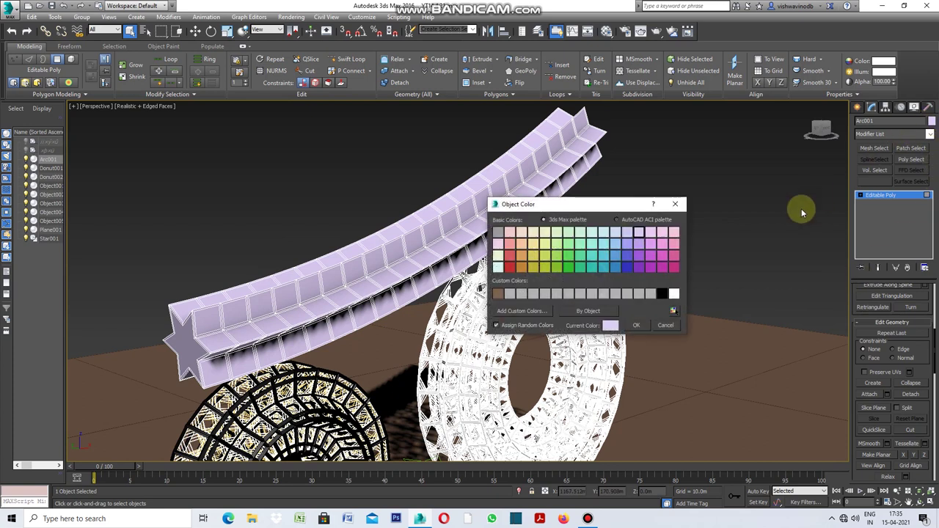
left_click(674, 294)
left_click(639, 325)
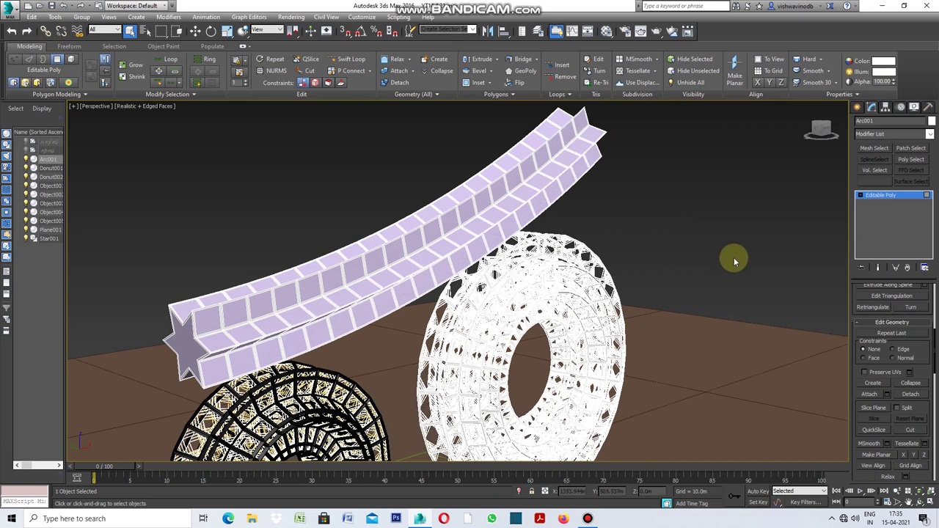
left_click(930, 135)
Add a Shell modifier with a 1.0m outer amount to Arc001's white frame
left_click_drag(932, 171, 936, 351)
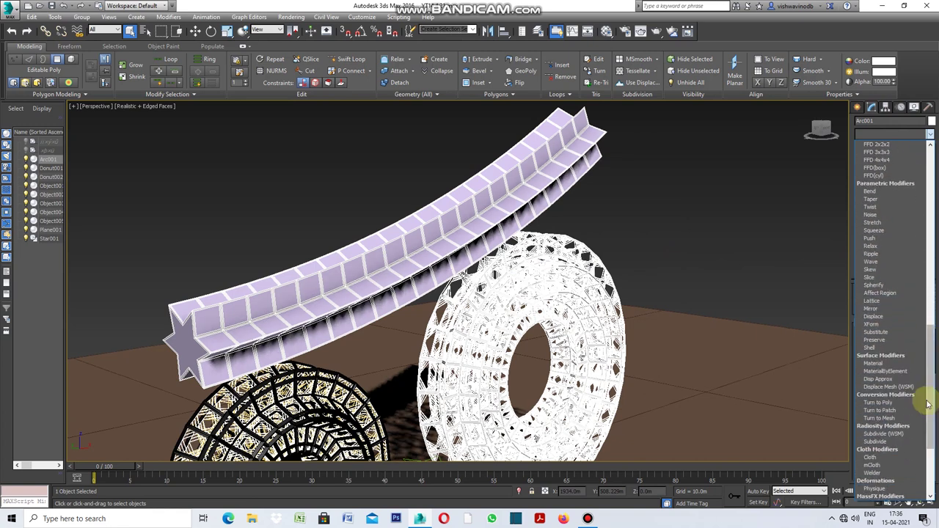
left_click(872, 348)
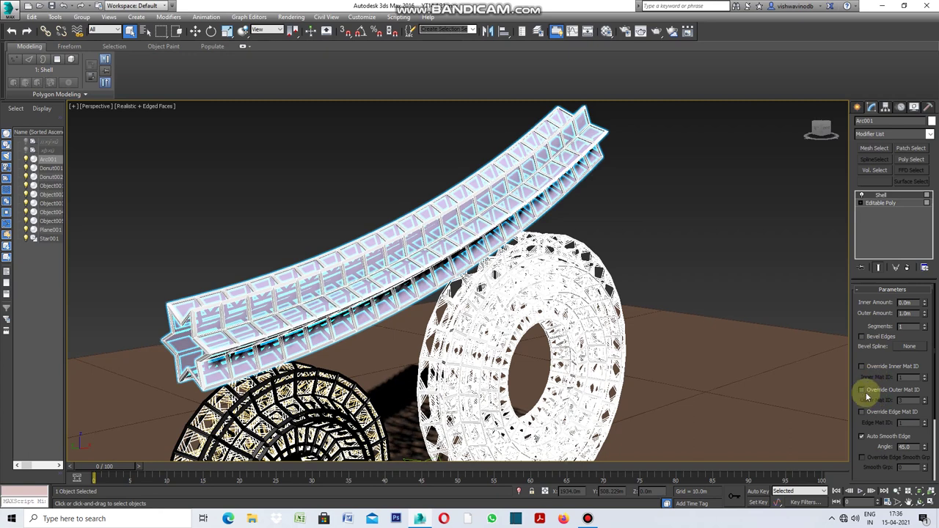
left_click(798, 301)
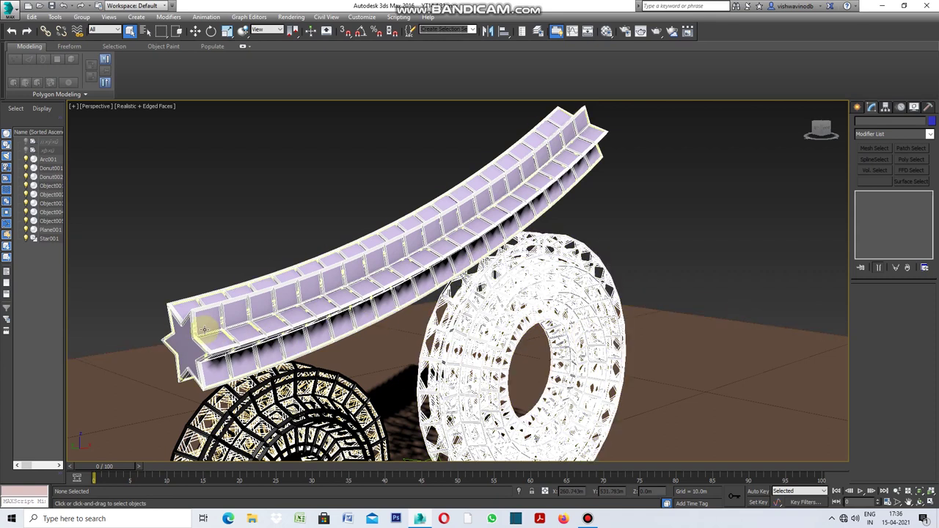
Select the arc-shaped Object005 and begin an Inset on all 254 of its polygons
left_click(206, 325)
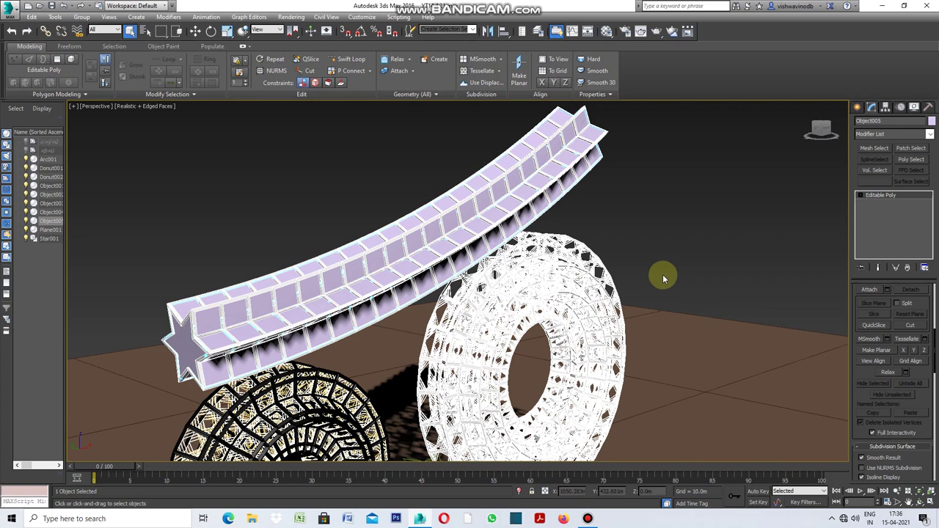
scroll(891, 335, "up", 2)
scroll(891, 335, "up", 2)
scroll(891, 336, "up", 2)
scroll(891, 336, "up", 2)
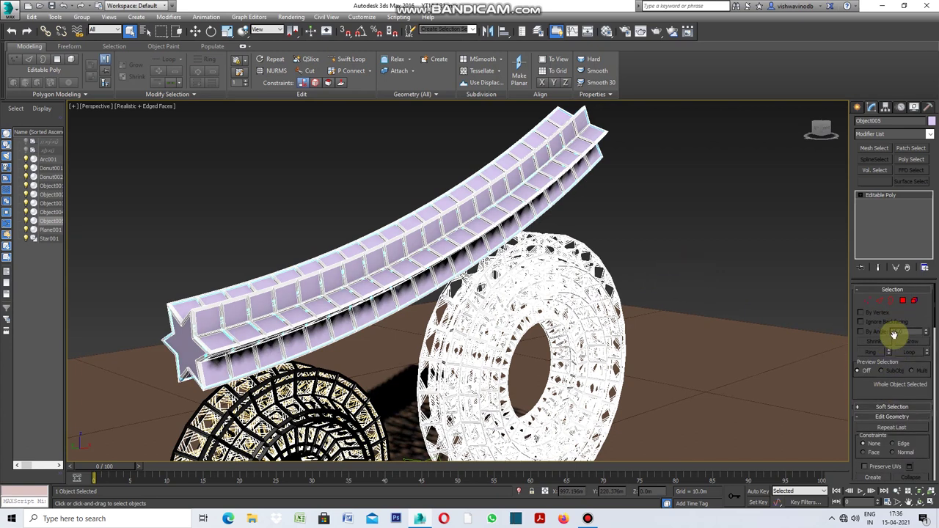
left_click_drag(894, 334, 906, 306)
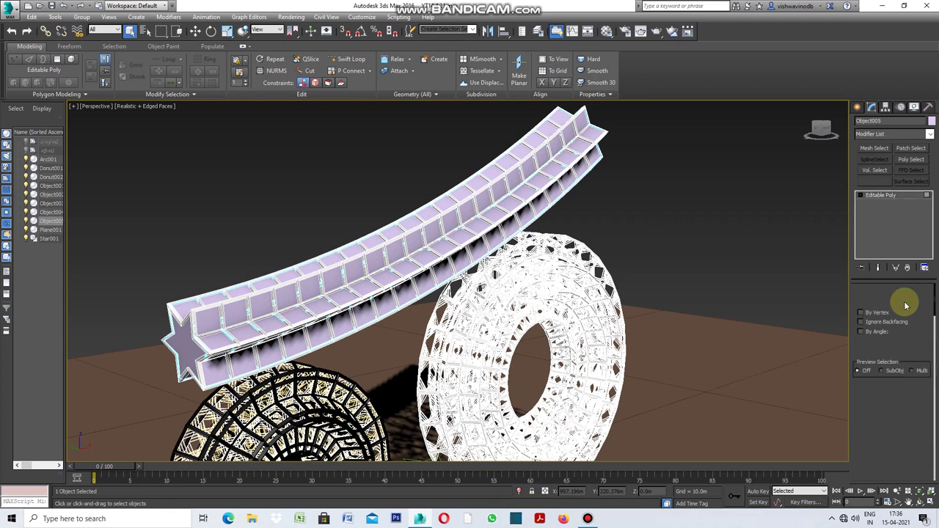
left_click(904, 302)
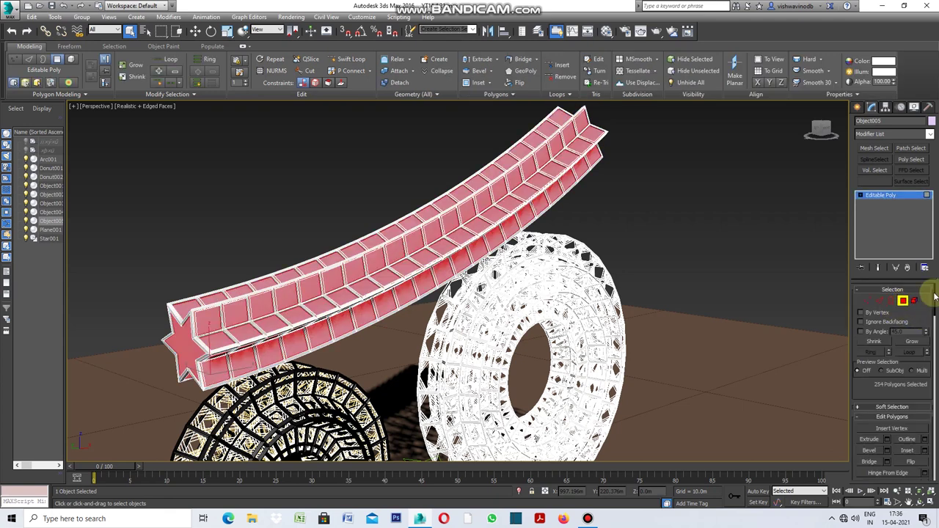
scroll(935, 295, "down", 3)
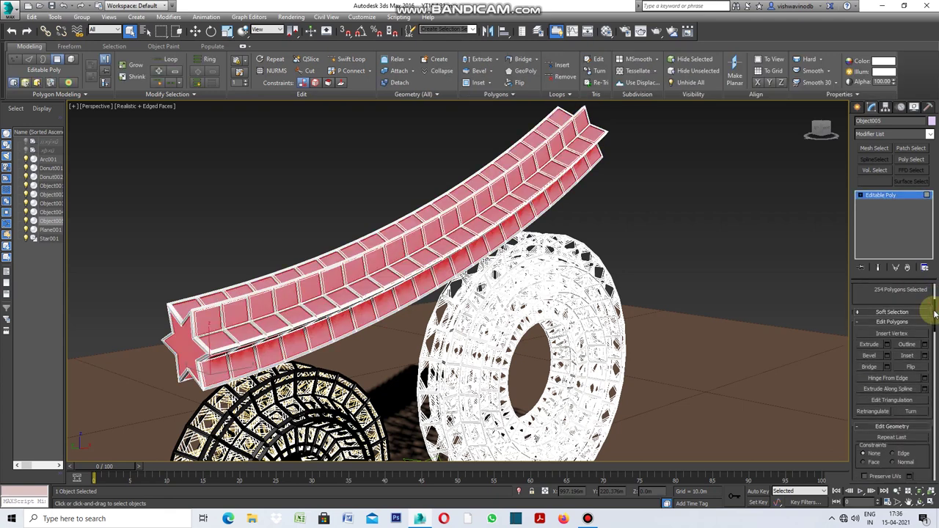
left_click(925, 357)
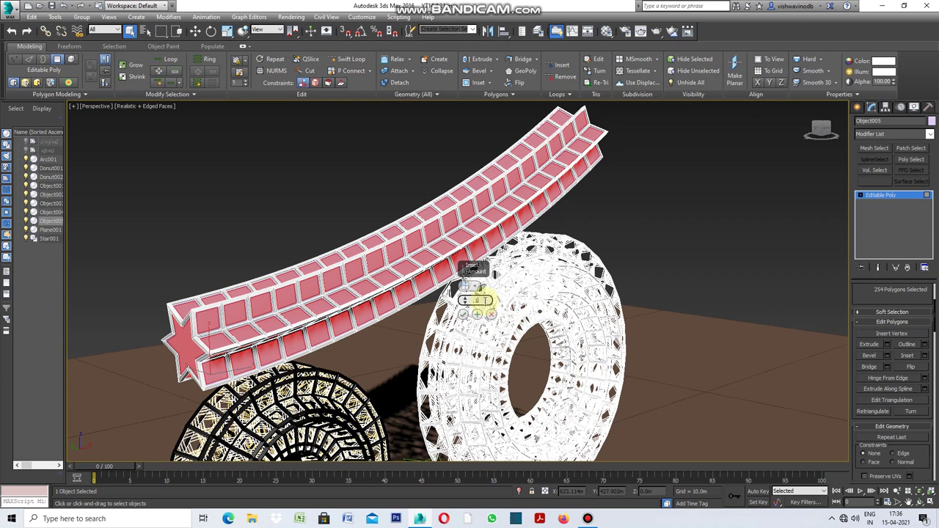
Inset Object005's polygons by 0.178 and detach the inner faces as Object006
left_click_drag(488, 300, 487, 299)
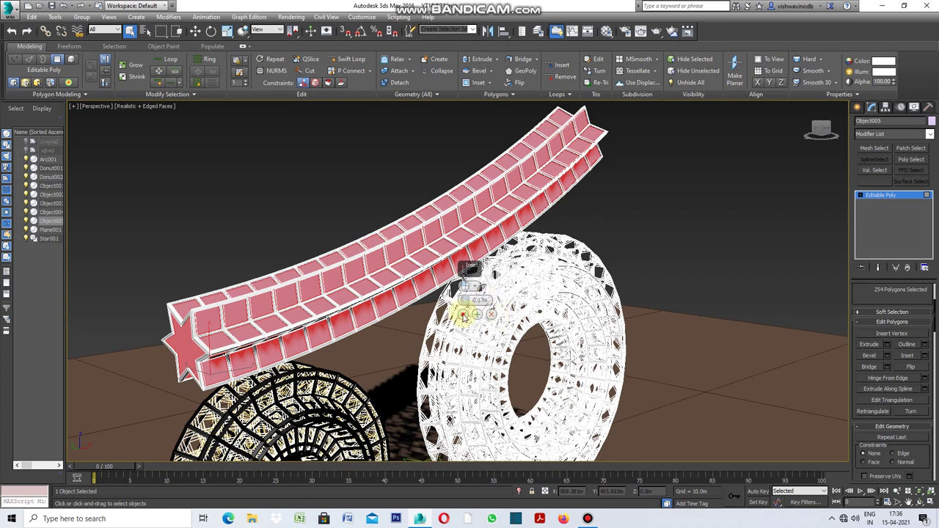
left_click(464, 315)
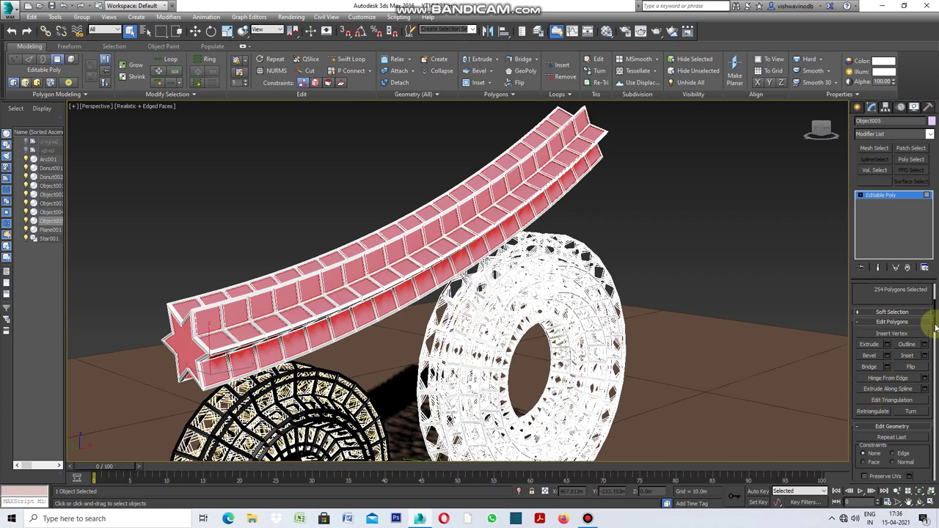
left_click_drag(935, 314, 936, 345)
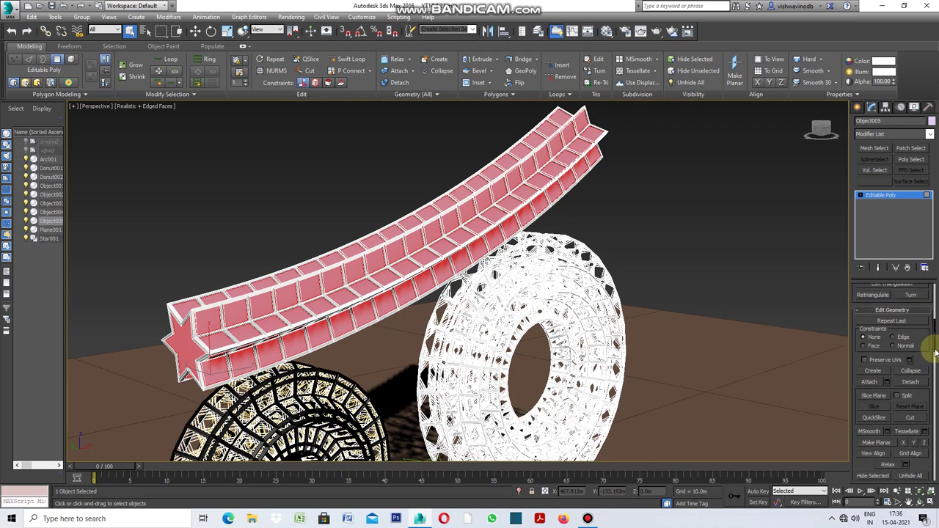
left_click(912, 383)
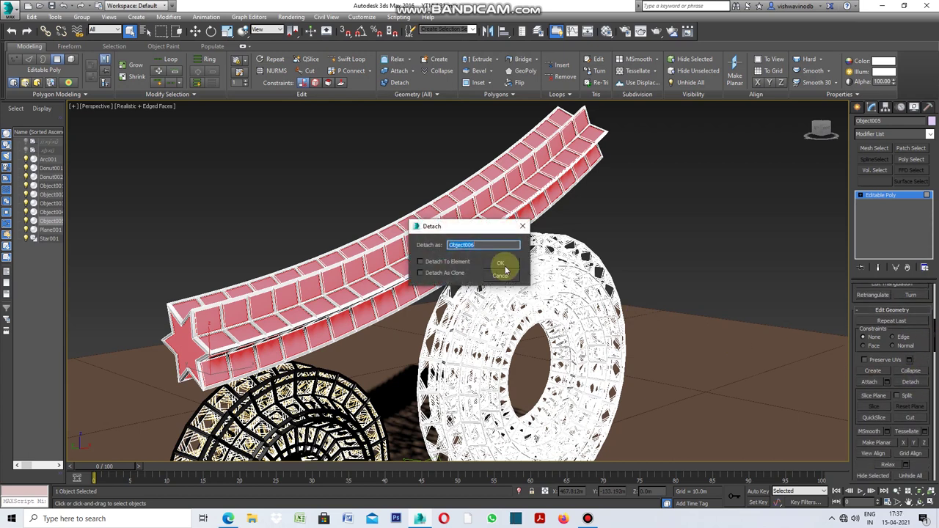
left_click(505, 268)
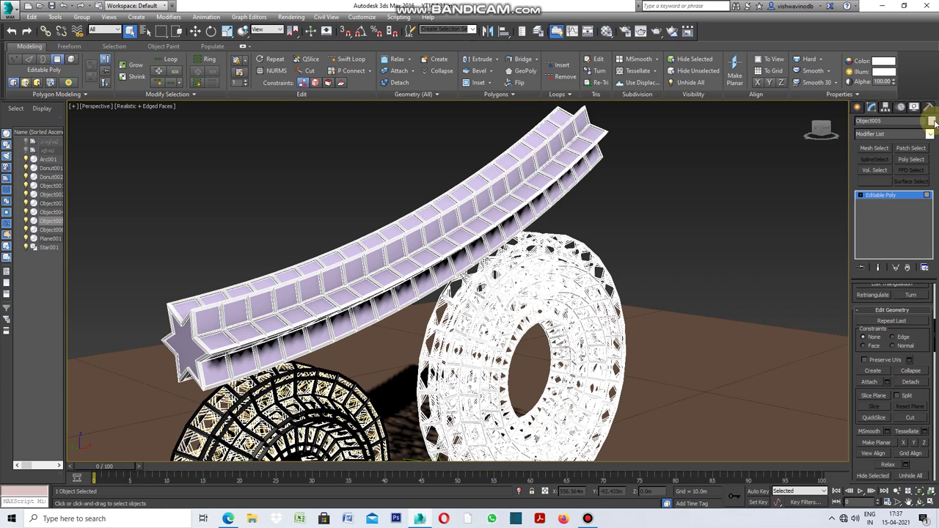
Give Object005 the black custom object colour
left_click(932, 121)
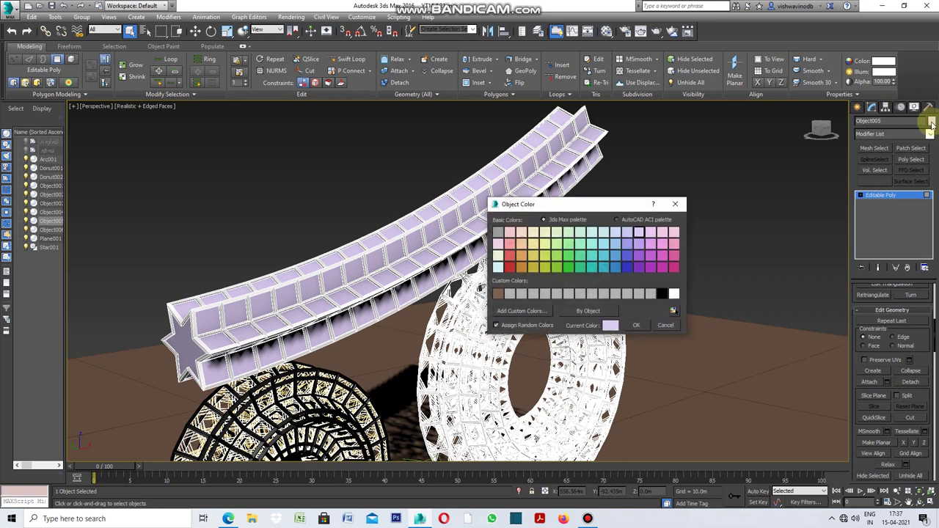
left_click(664, 293)
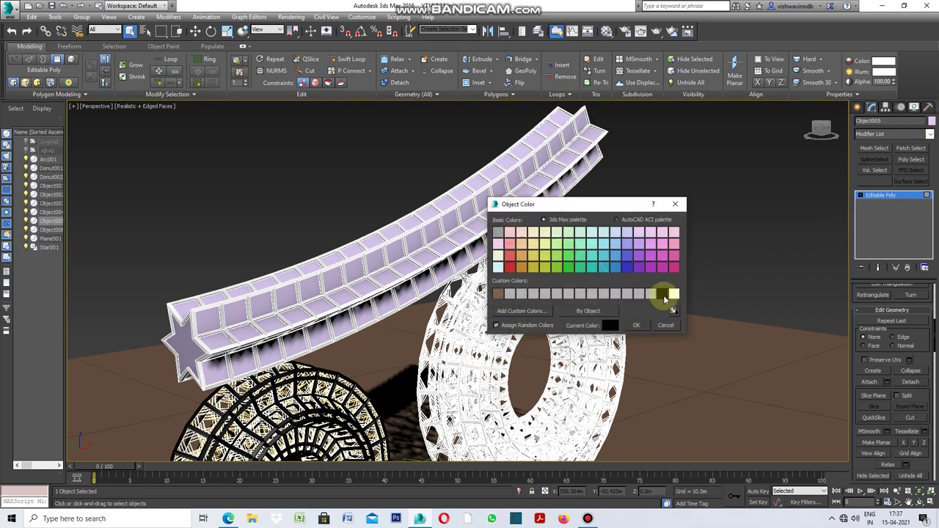
left_click(642, 328)
left_click(387, 290)
scroll(358, 283, "up", 5)
scroll(287, 265, "down", 2)
scroll(287, 265, "up", 5)
scroll(287, 265, "down", 3)
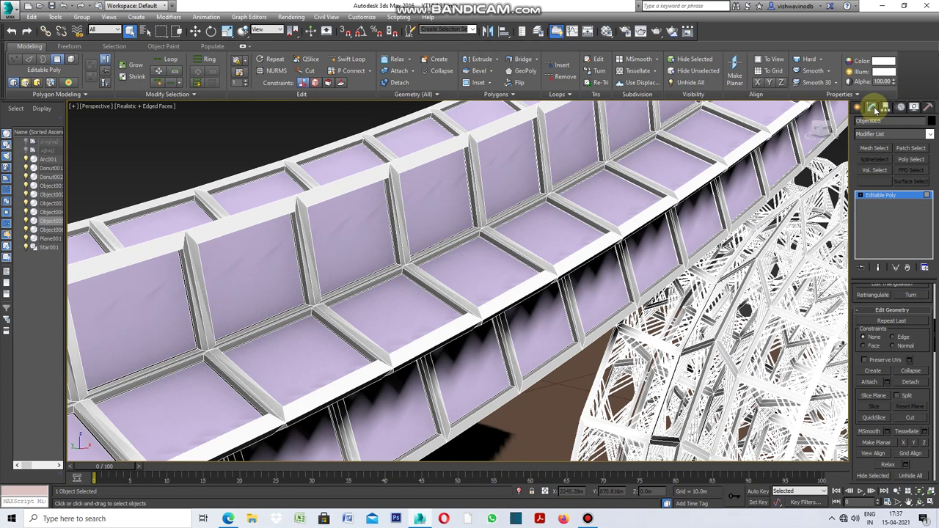
Add a Shell modifier with a 1.0m outer amount to Object005's frame strips
left_click(930, 134)
left_click_drag(932, 197, 932, 345)
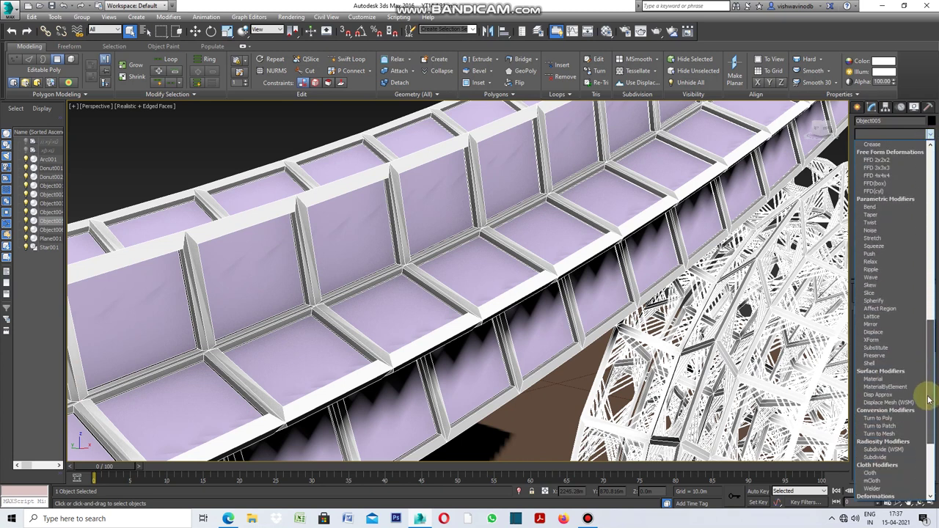
left_click(871, 364)
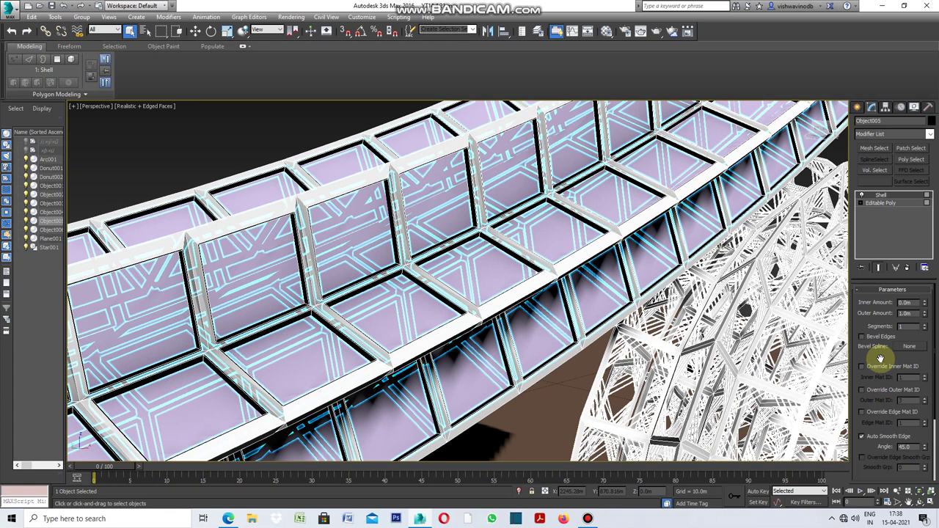
left_click(246, 142)
scroll(631, 397, "down", 3)
scroll(611, 370, "down", 2)
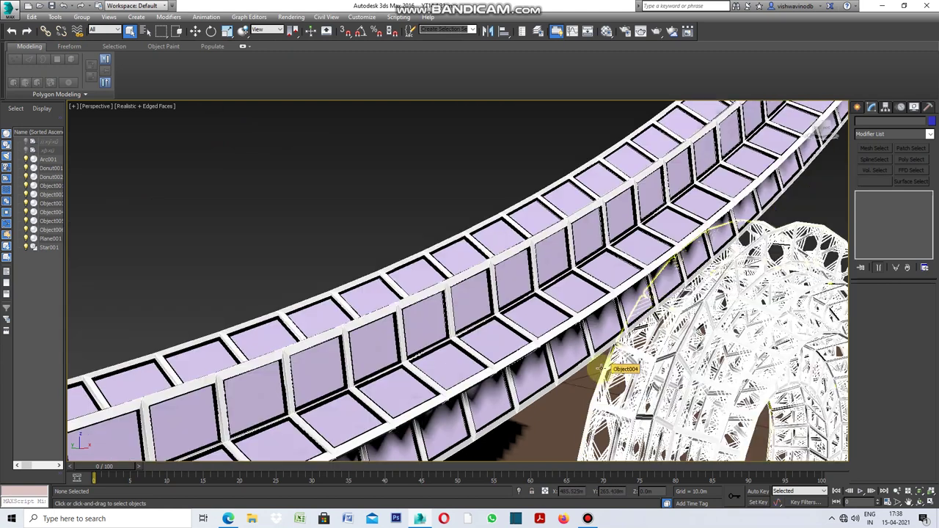
Orbit and zoom toward the star end, then reselect Object005's shelled frame
scroll(401, 203, "down", 5)
scroll(471, 308, "up", 5)
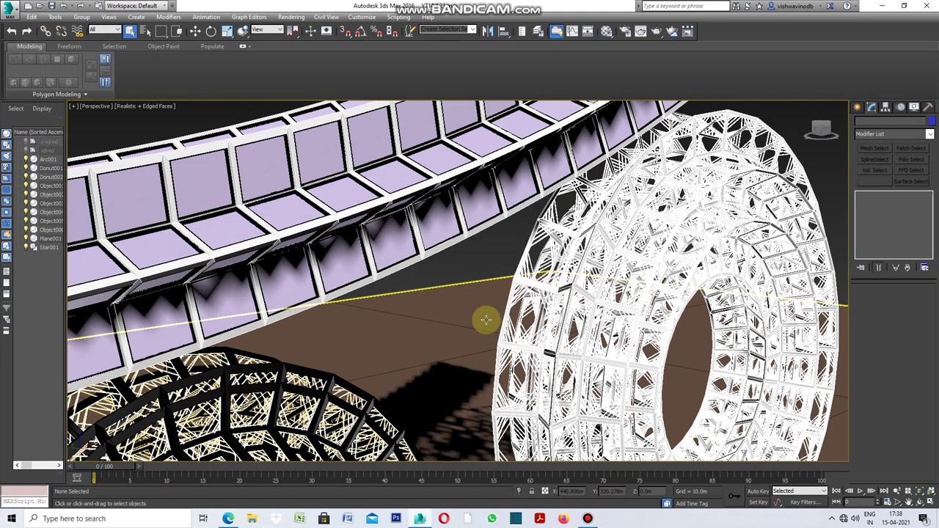
middle_click_drag(471, 308, 489, 281, "alt")
scroll(486, 284, "down", 2)
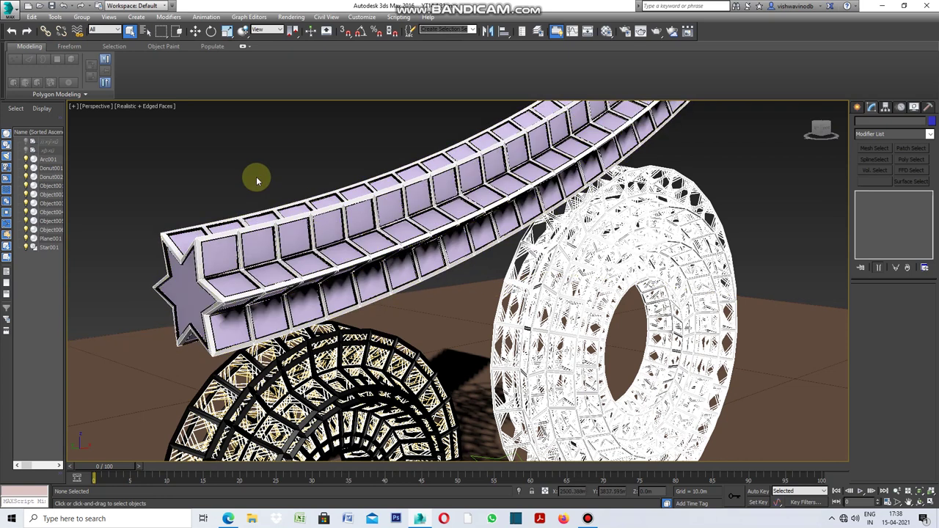
scroll(257, 177, "up", 2)
scroll(285, 206, "up", 2)
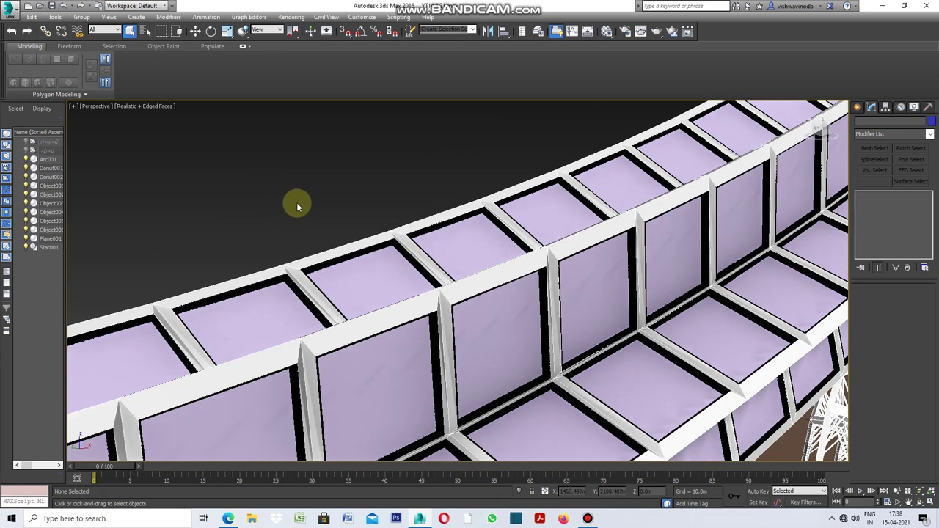
left_click(543, 291)
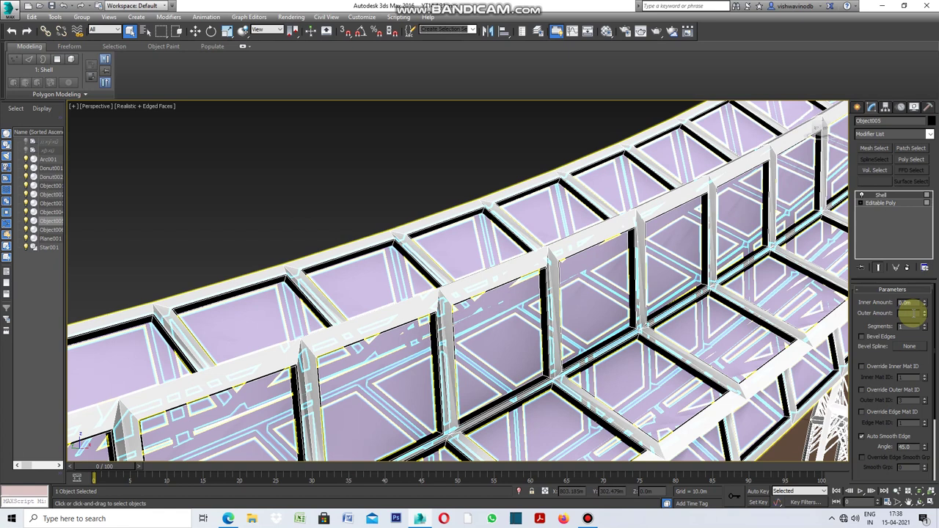
Set the Shell outer amount to 3.8m and zoom in to check the frame
left_click(913, 313)
key("Return")
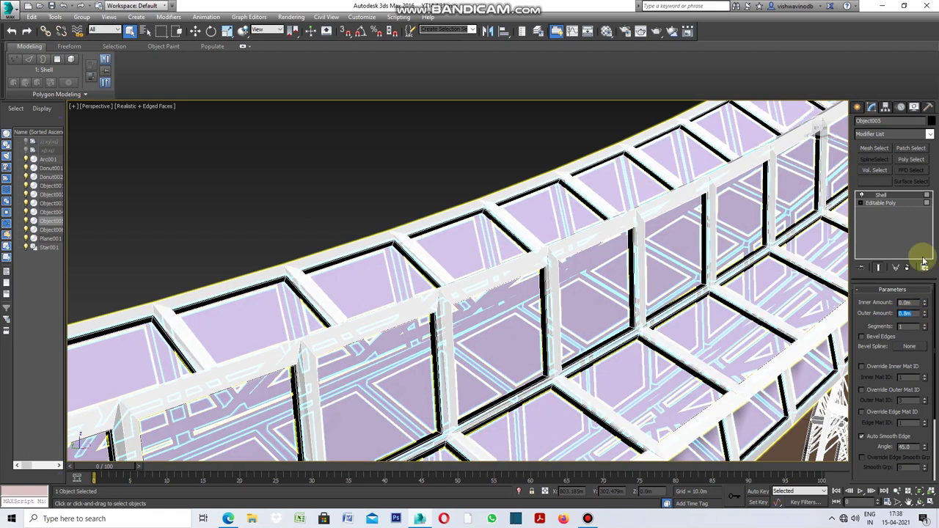
left_click(460, 156)
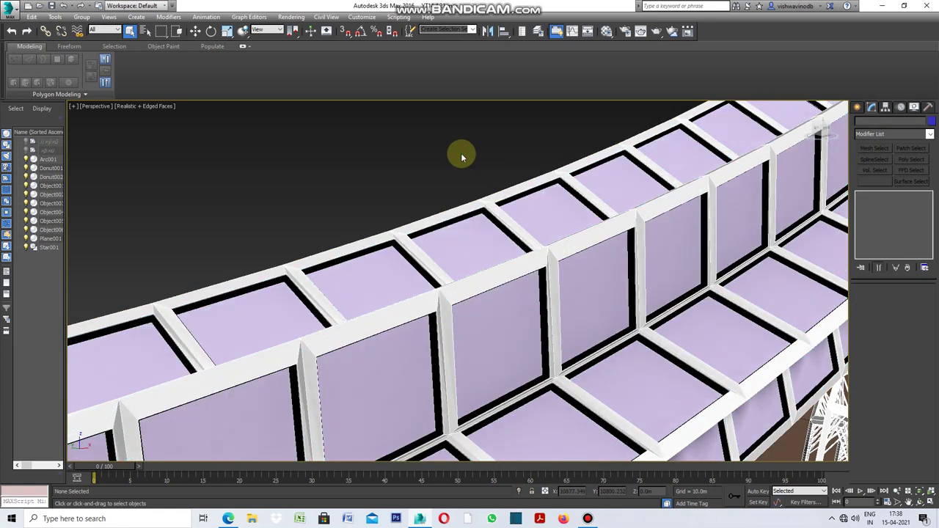
scroll(461, 155, "down", 5)
scroll(461, 153, "down", 2)
scroll(460, 153, "up", 6)
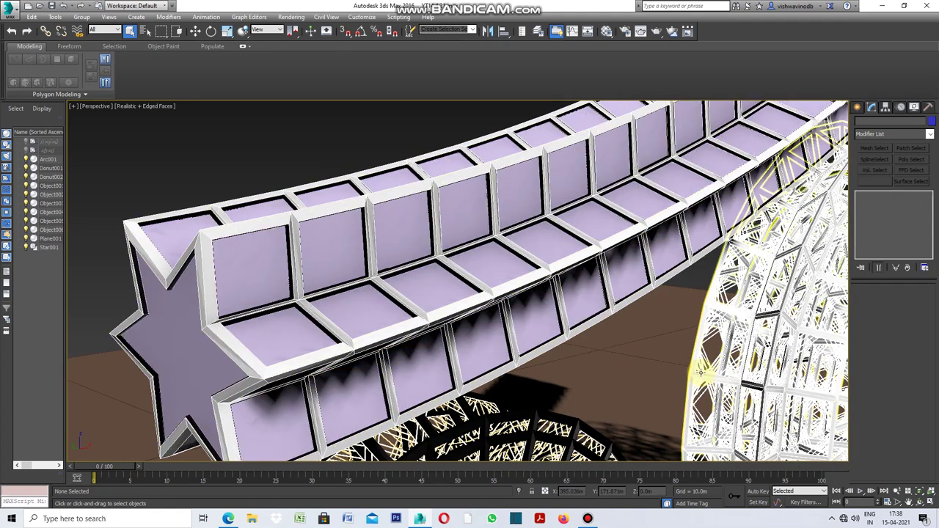
scroll(664, 370, "down", 5)
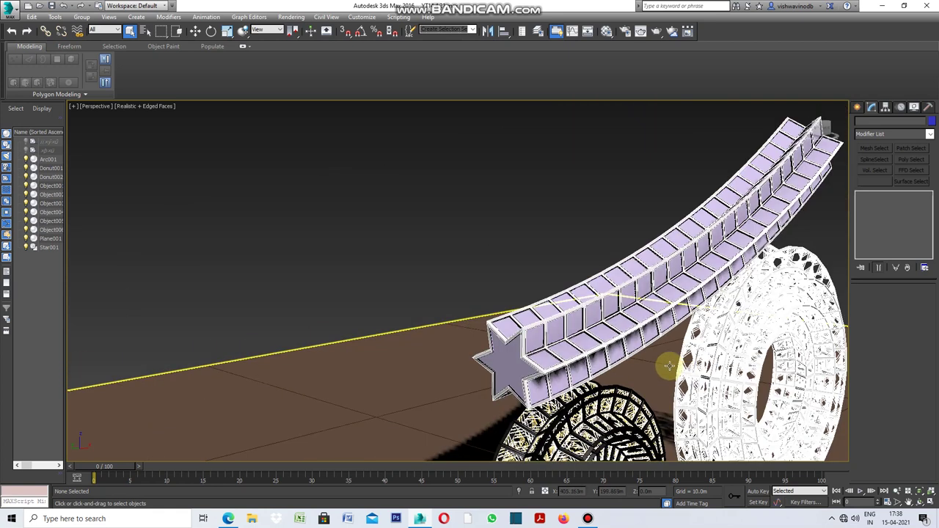
scroll(670, 367, "up", 3)
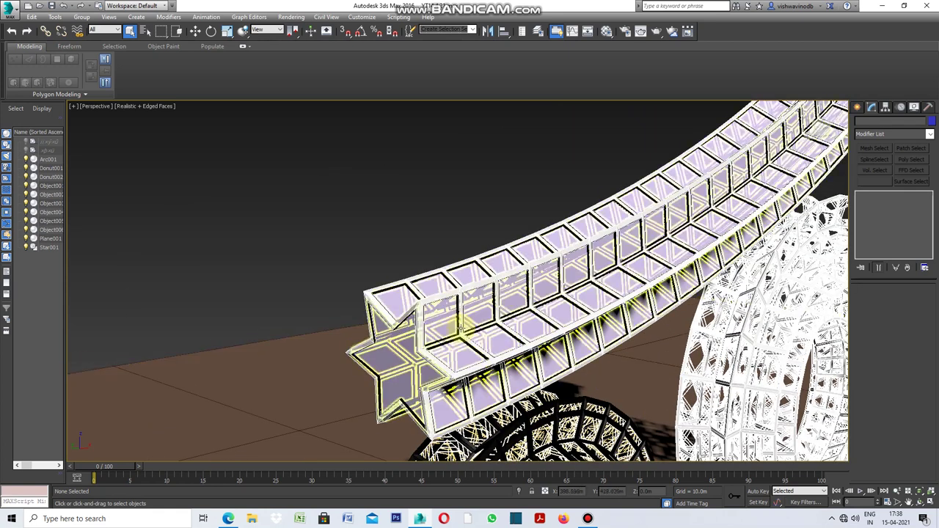
Select Object006 and start Connect Edges on its 1032 selected edges
left_click(443, 318)
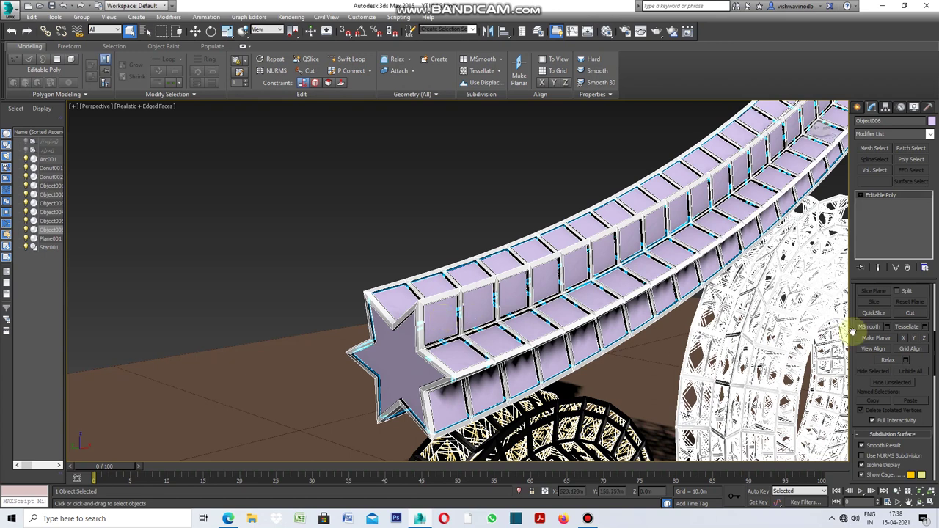
left_click_drag(936, 343, 931, 293)
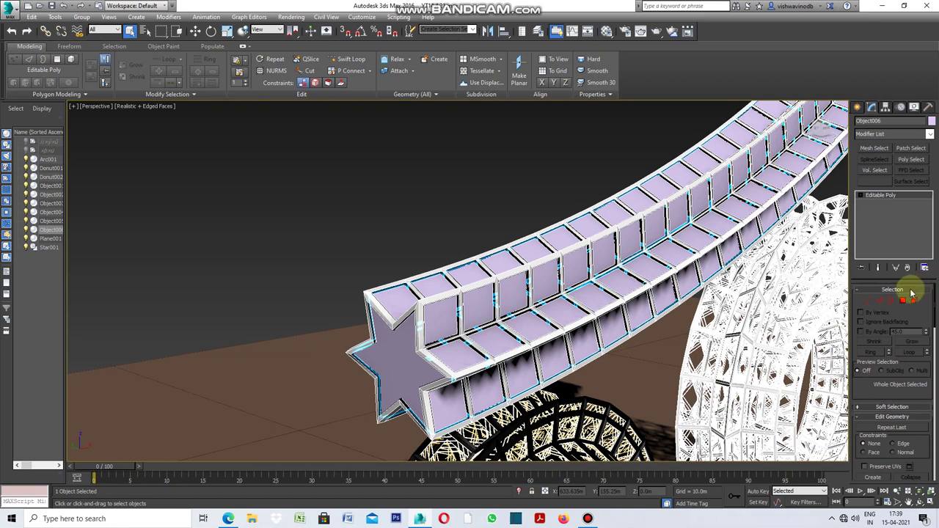
left_click(879, 301)
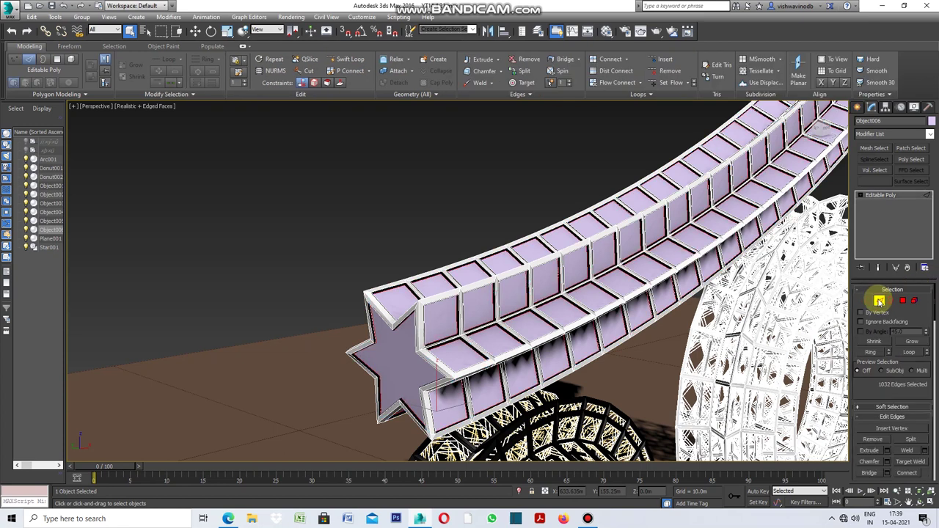
scroll(554, 316, "up", 5)
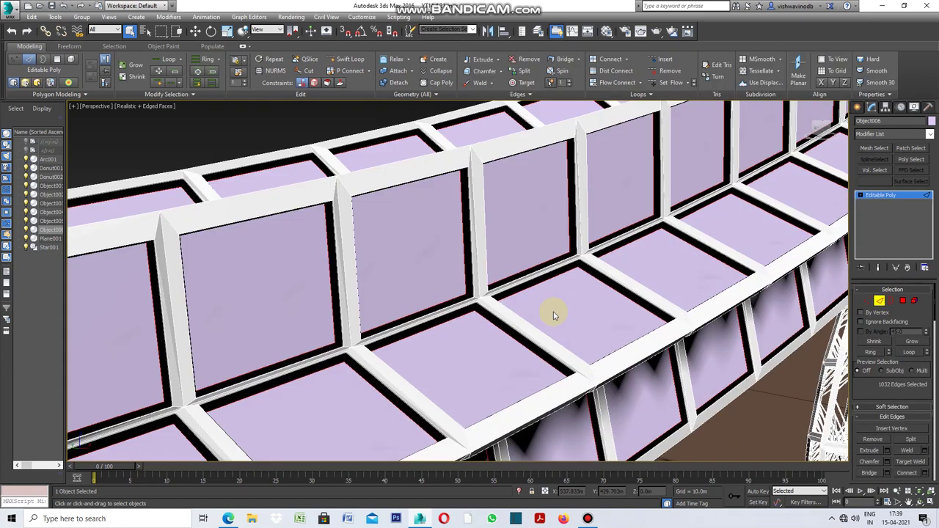
scroll(554, 315, "down", 3)
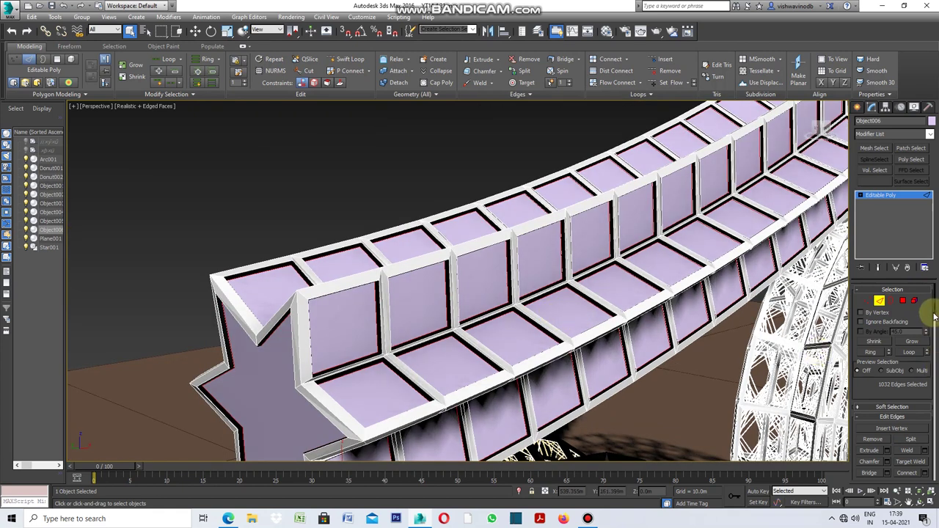
left_click_drag(934, 316, 928, 352)
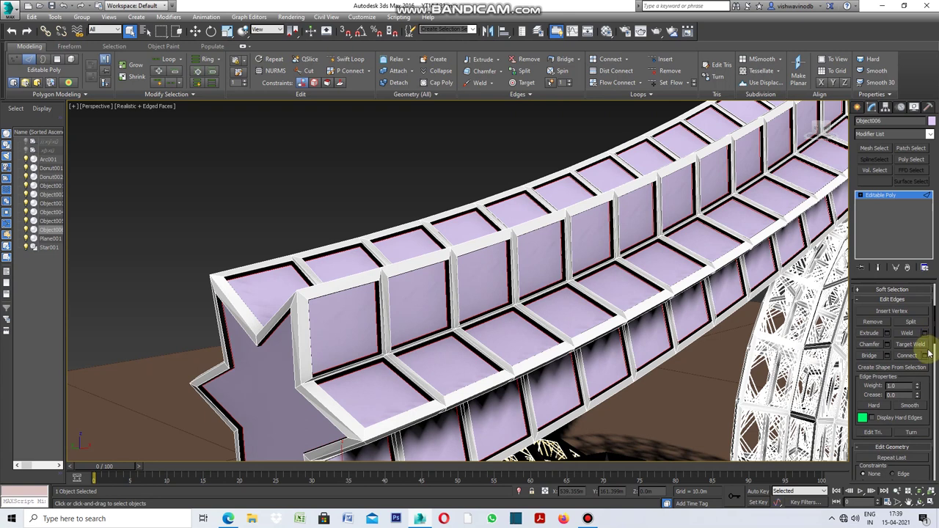
left_click(925, 356)
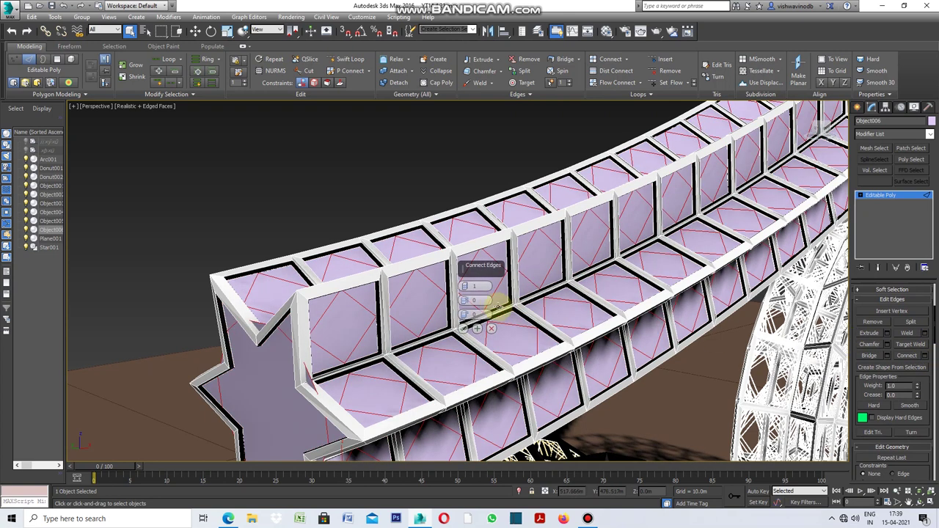
Connect the edges with 5 segments across each of Object006's panels
left_click(476, 287)
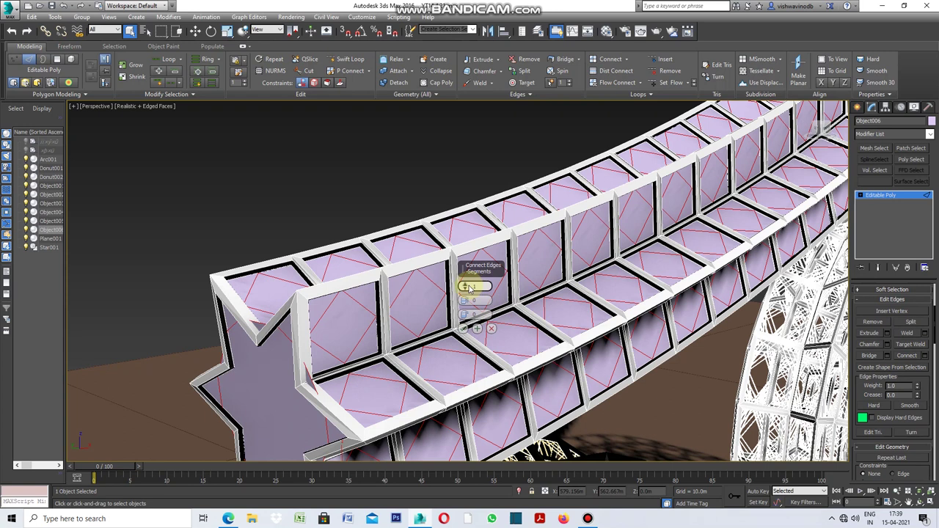
type("2")
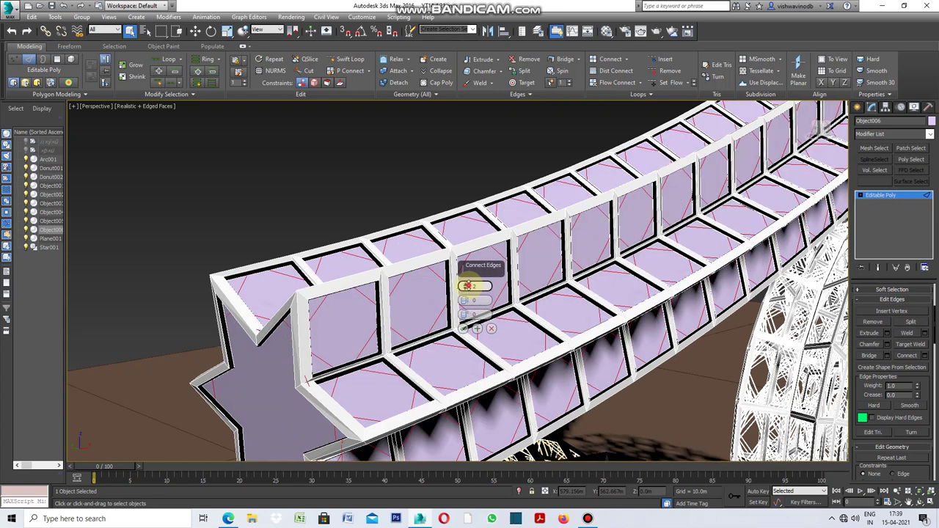
left_click_drag(467, 286, 470, 288)
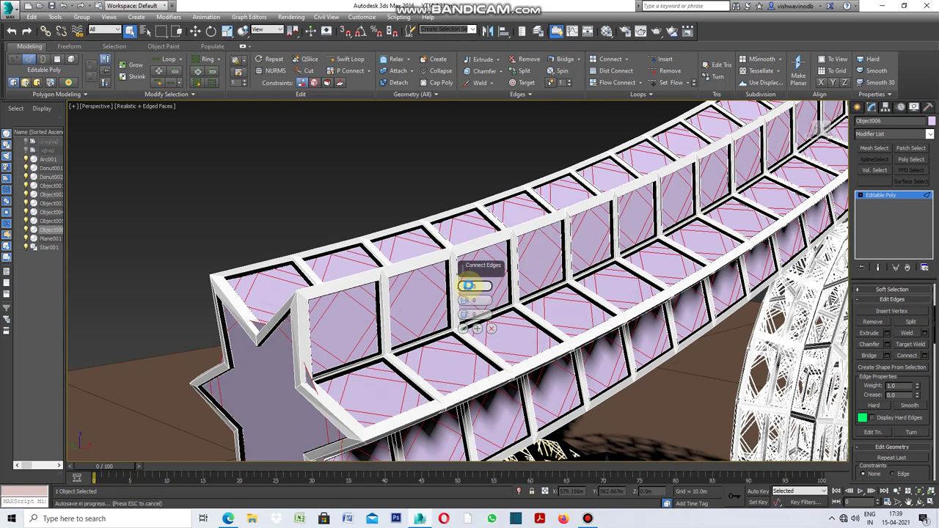
left_click(470, 287)
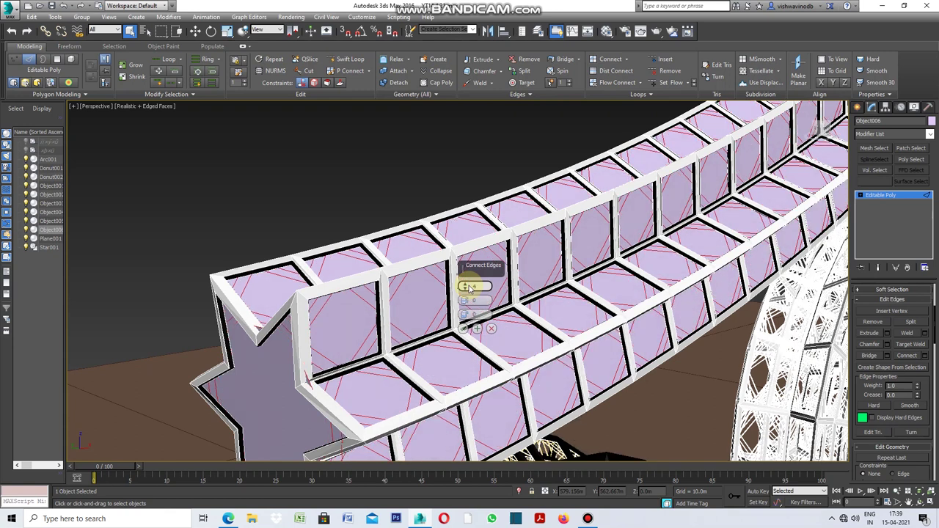
left_click(470, 287)
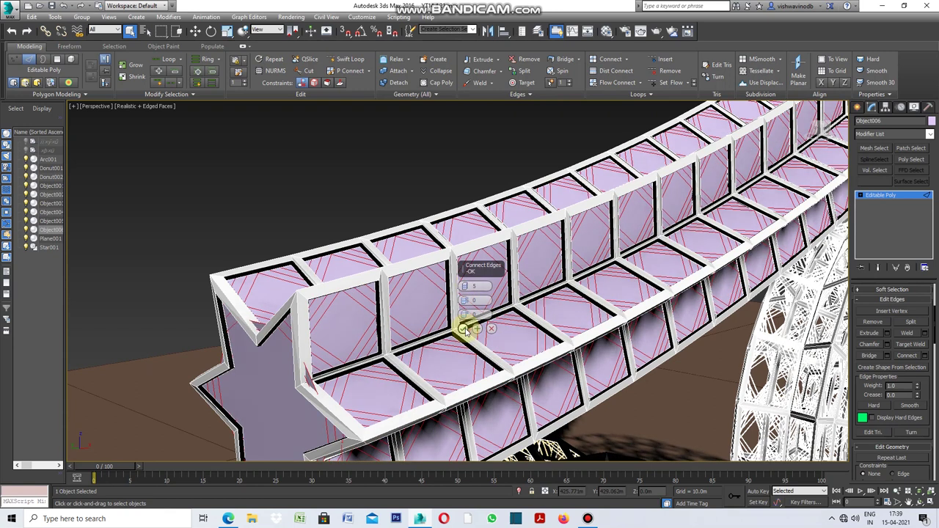
left_click(464, 330)
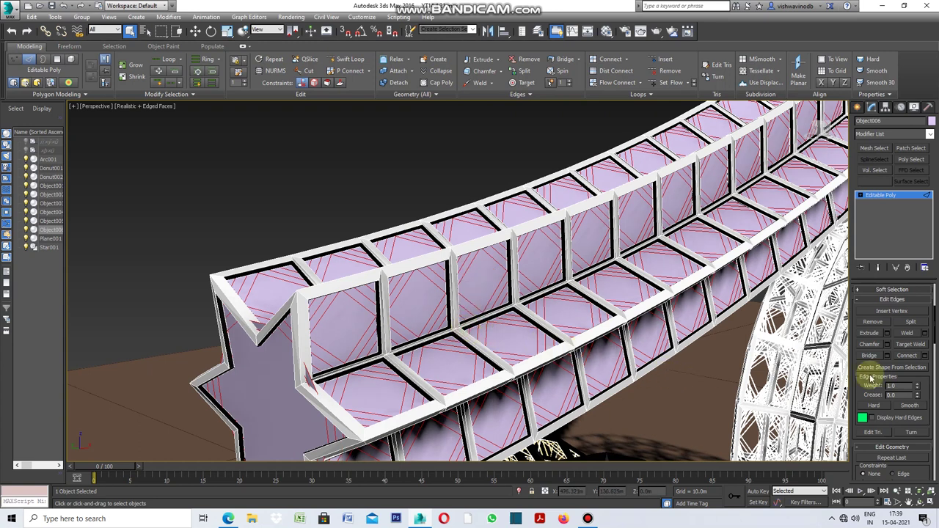
left_click_drag(936, 334, 935, 295)
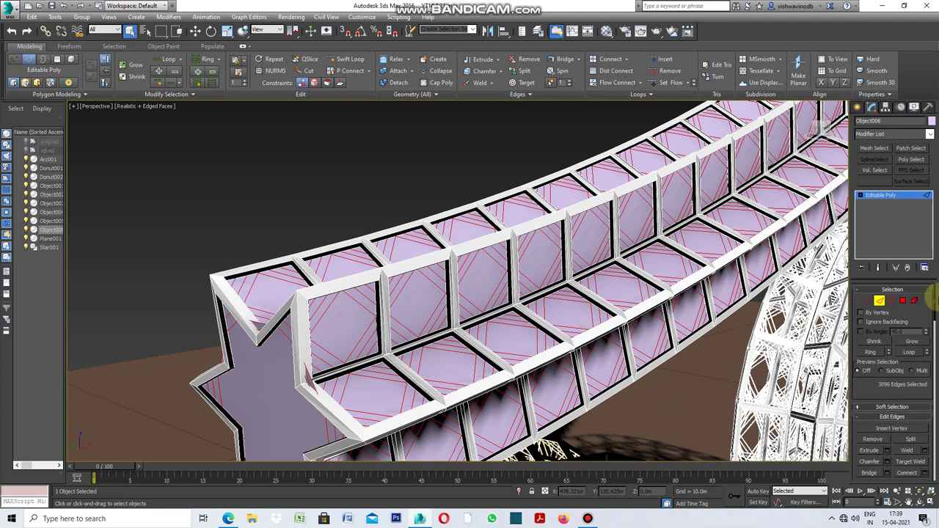
Inset Object006's 3350 polygons by 0.17m and start detaching the inner faces
left_click(903, 301)
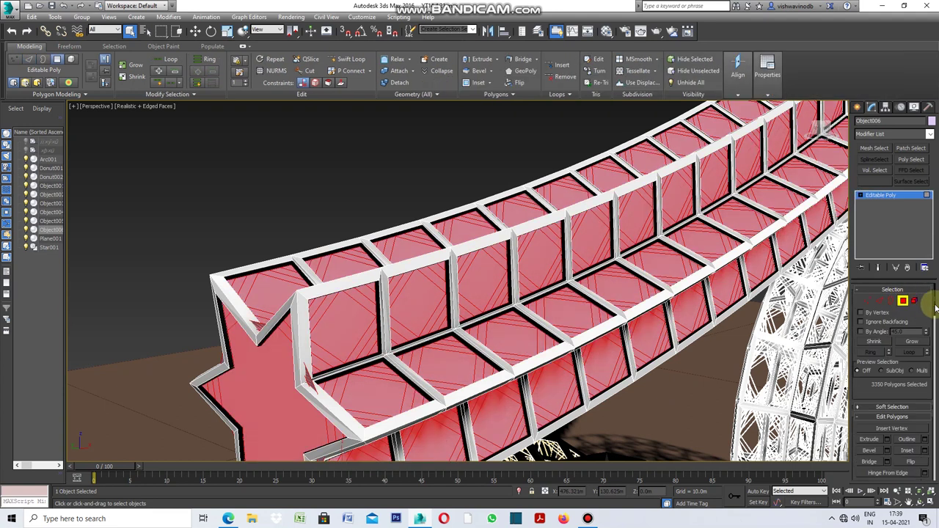
left_click_drag(936, 308, 933, 328)
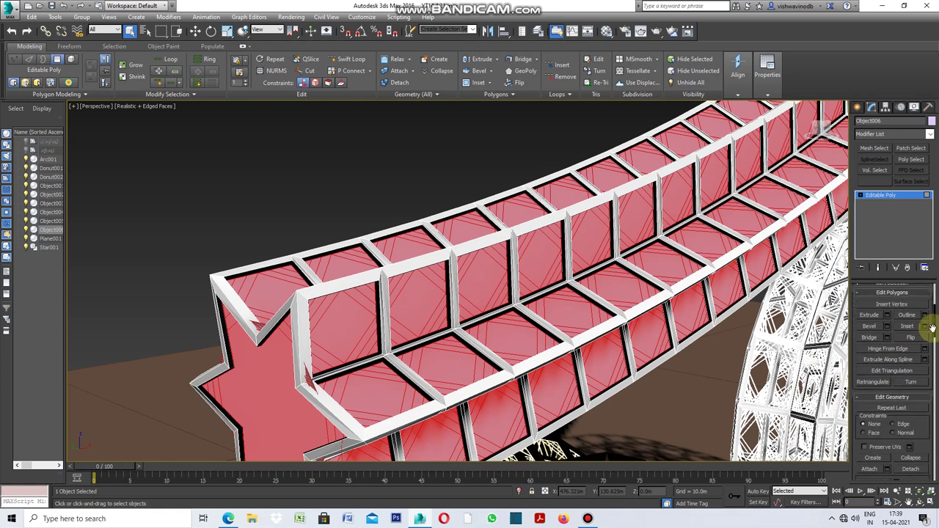
left_click(926, 327)
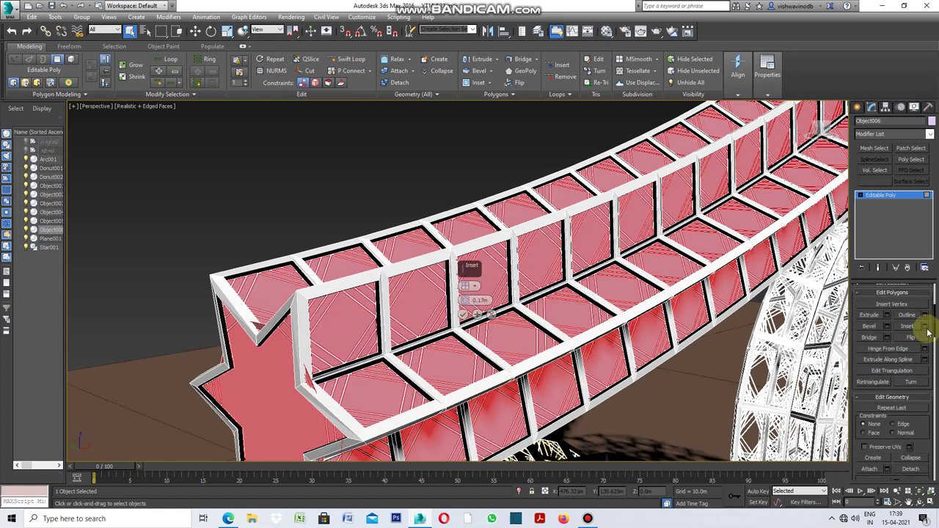
left_click_drag(495, 314, 497, 314)
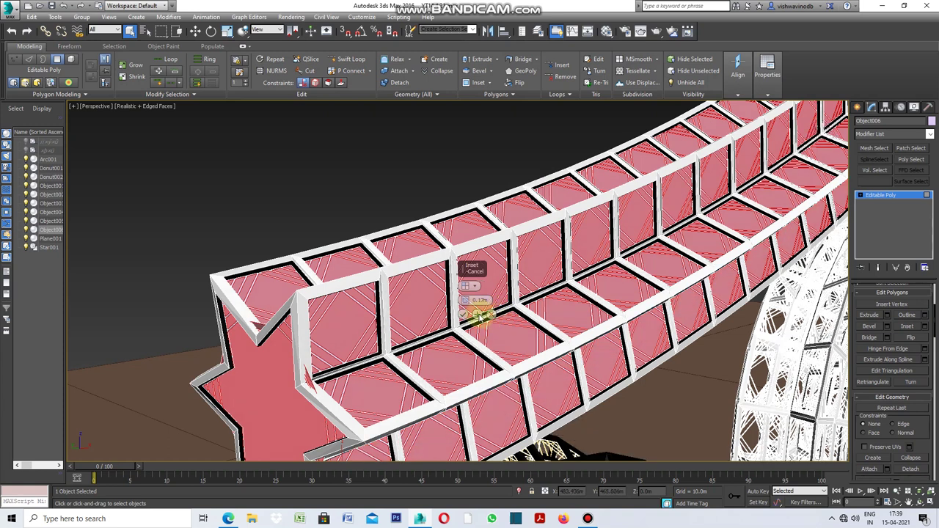
left_click(464, 314)
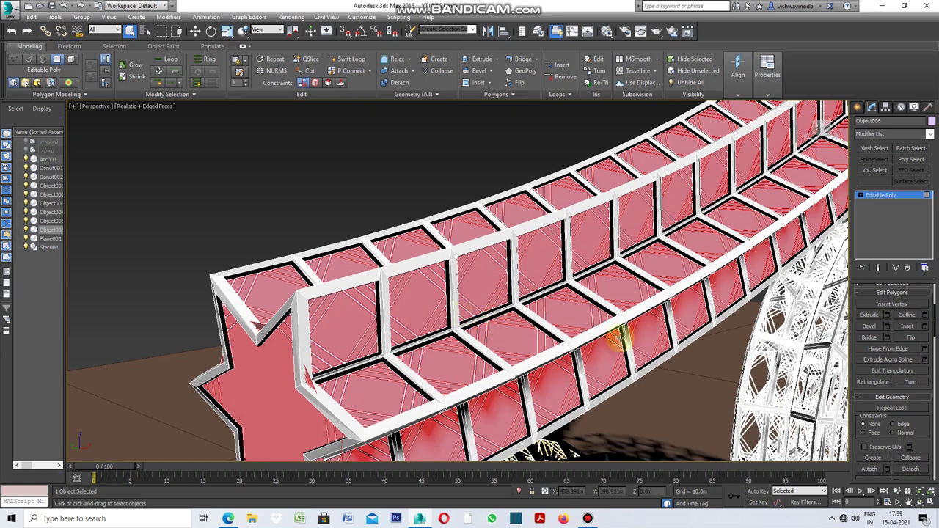
left_click(914, 469)
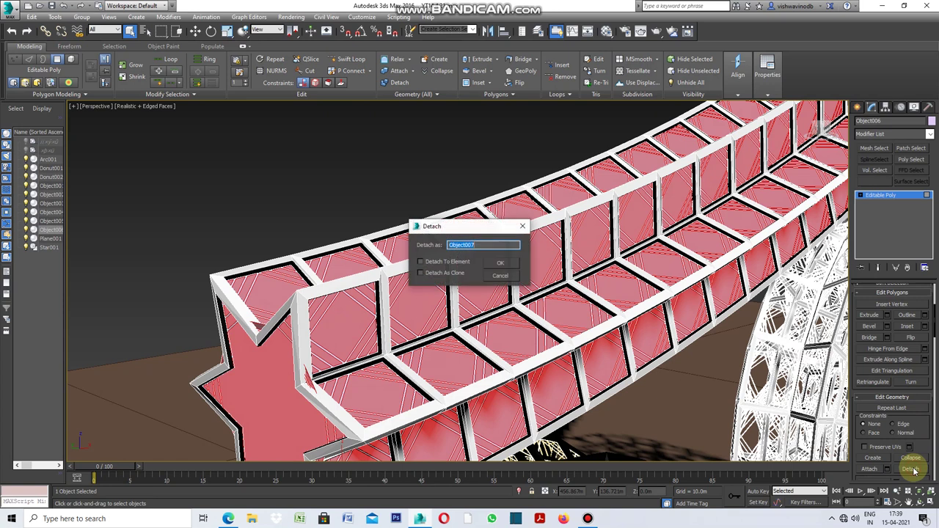
Detach the inset faces as Object007 and colour the remaining Object006 frame white
left_click(506, 266)
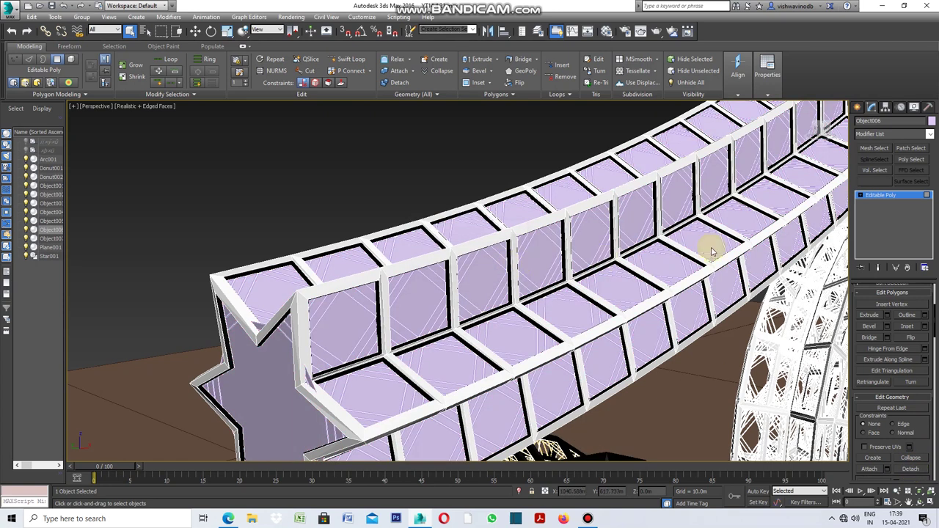
left_click(932, 122)
left_click(669, 293)
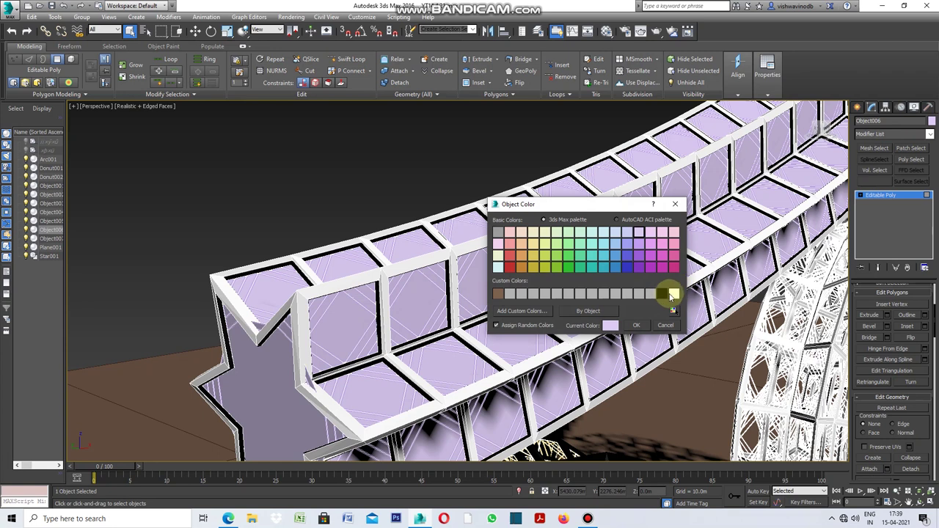
left_click(636, 325)
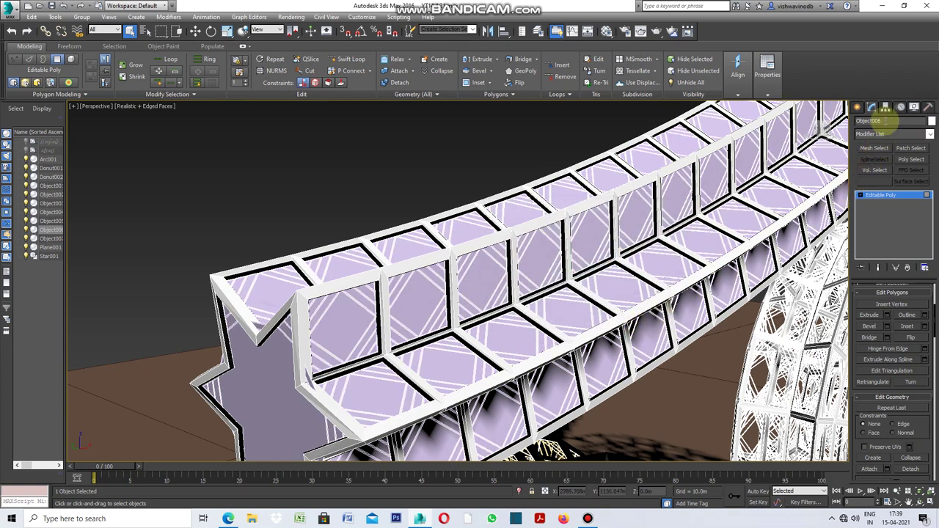
Add a Shell modifier to the Object006 frame with a 0.2m outer amount, then deselect
left_click(930, 134)
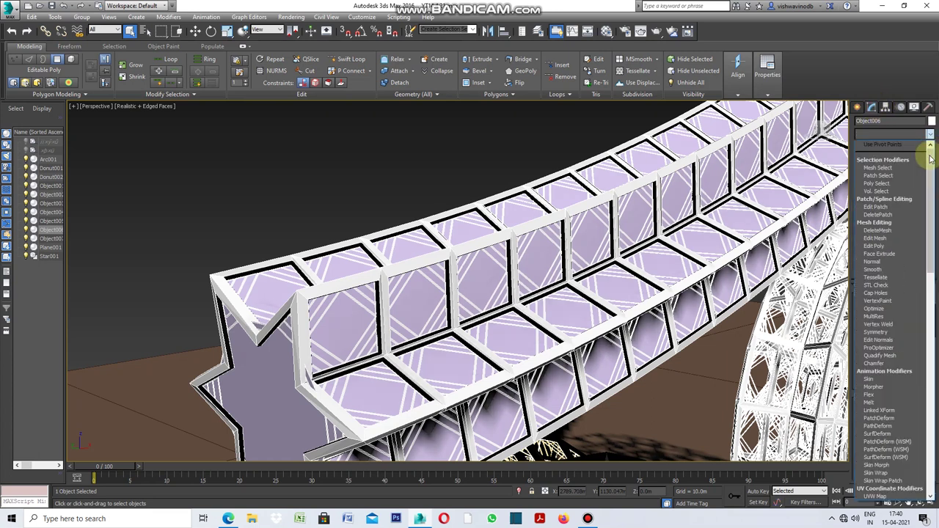
scroll(929, 269, "down", 3)
left_click_drag(928, 269, 922, 326)
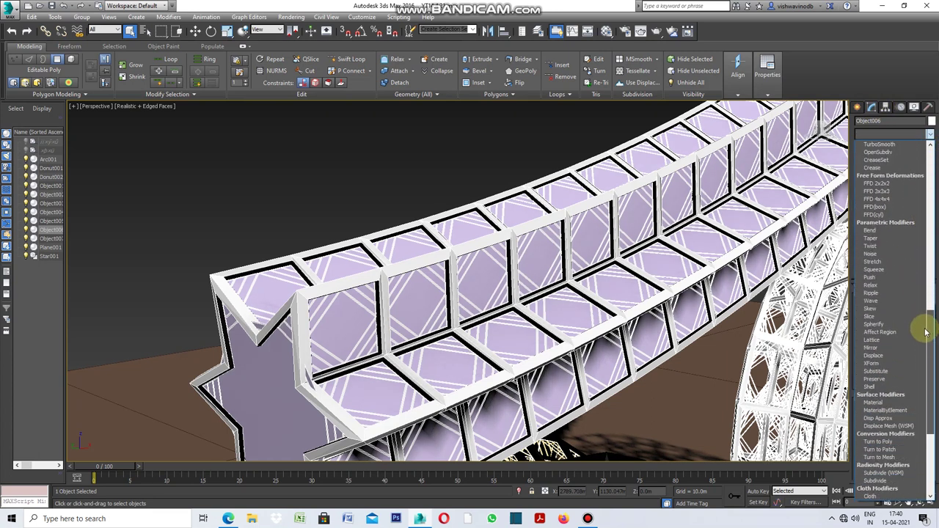
left_click(886, 388)
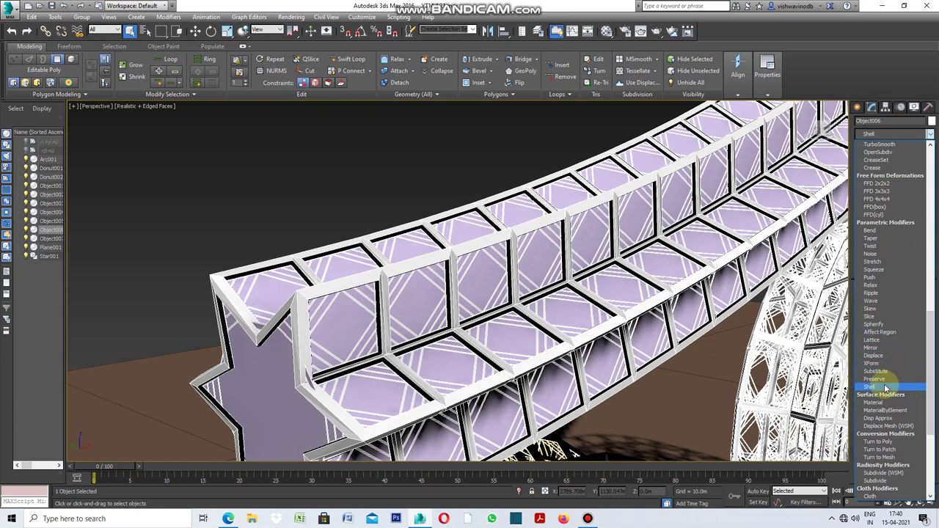
left_click(886, 388)
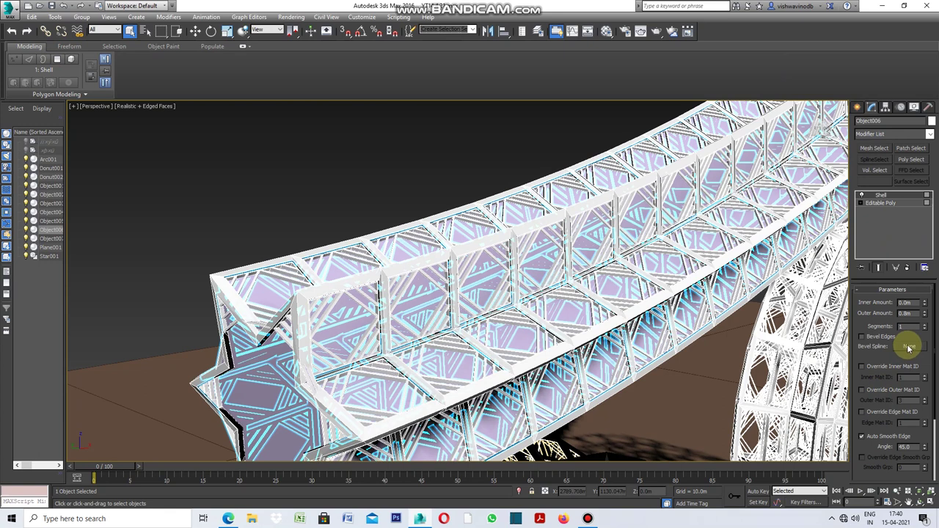
left_click(908, 314)
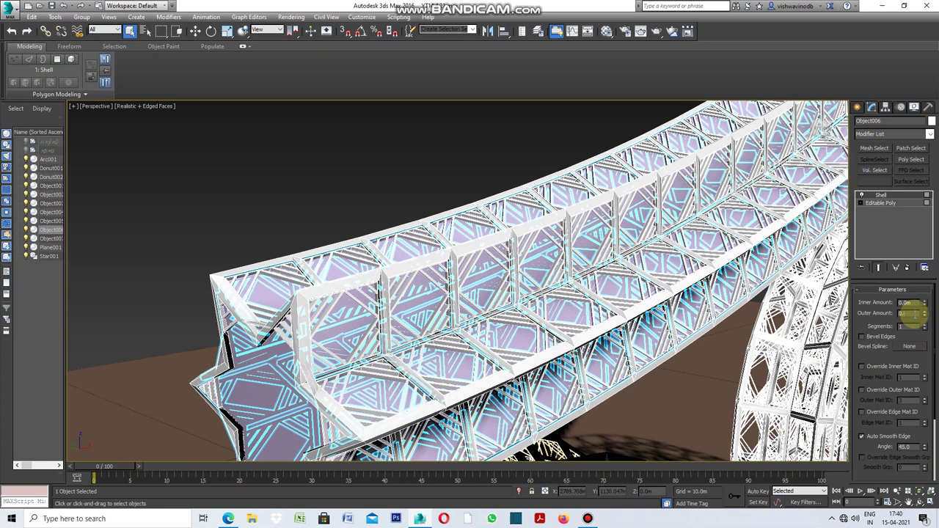
type("2")
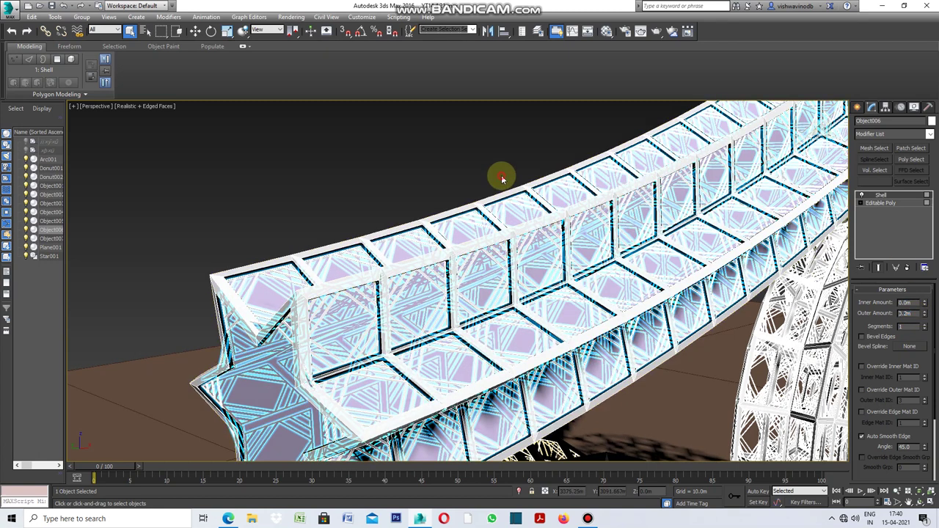
left_click(499, 174)
scroll(487, 169, "down", 2)
Zoom the perspective view out and back in, then select the panel object Object007
scroll(487, 169, "down", 6)
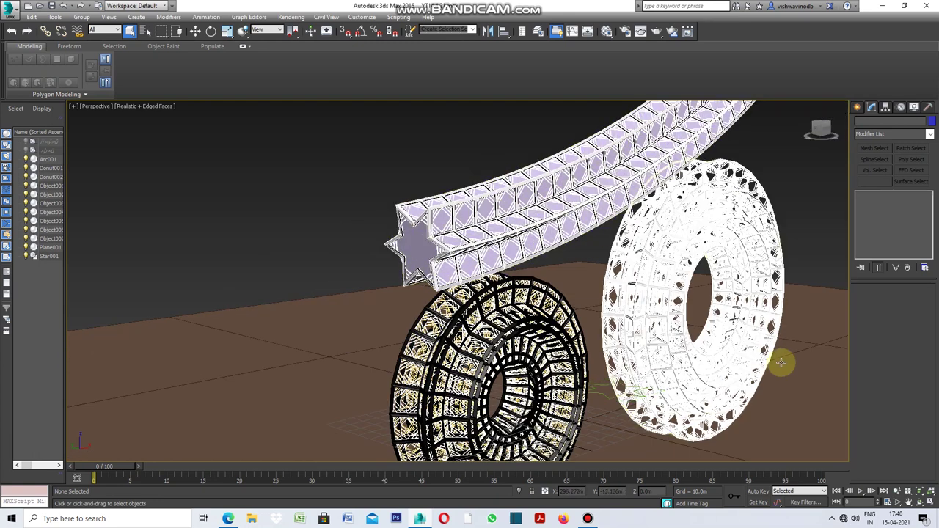
scroll(378, 276, "down", 2)
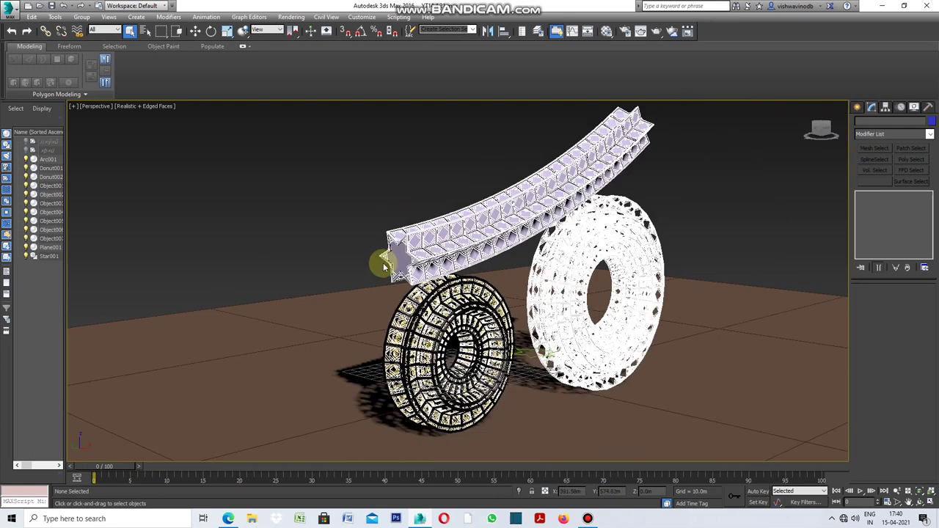
scroll(437, 183, "up", 4)
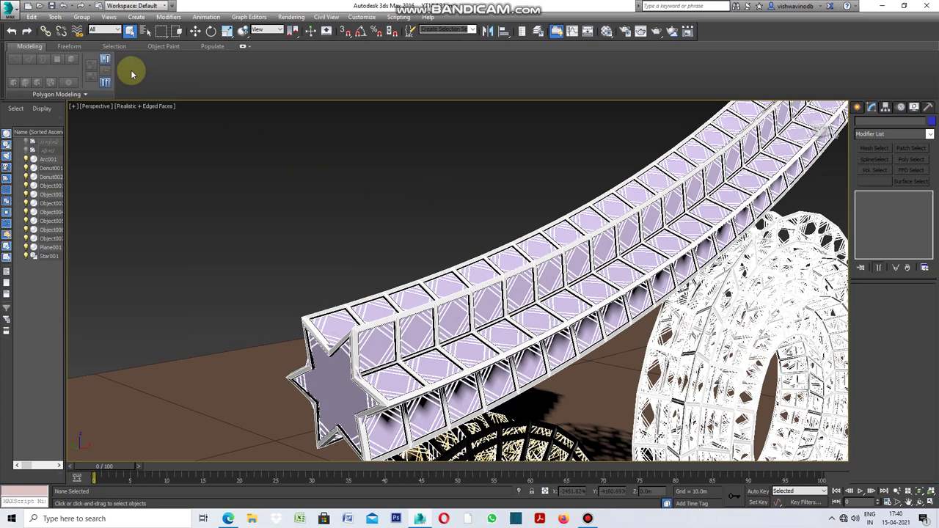
left_click(415, 332)
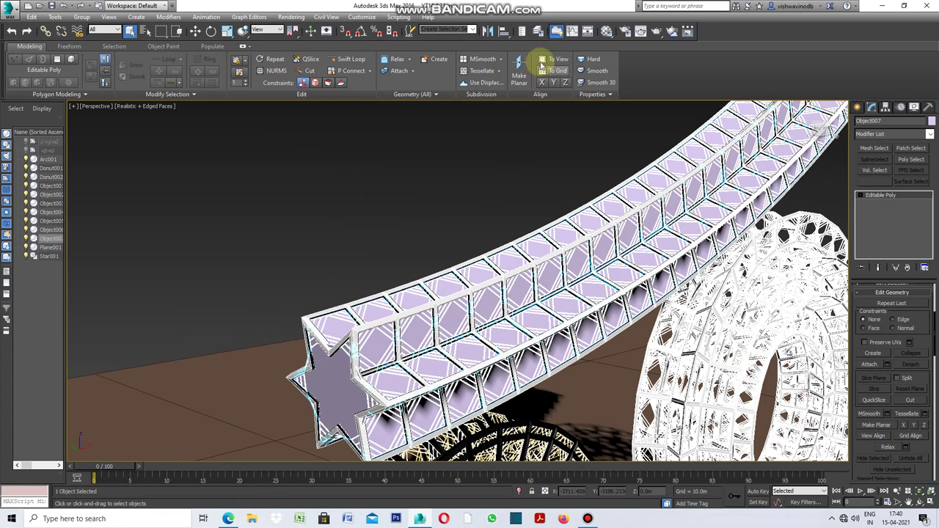
Assign the Glass-Clear material to Object007's panels and minimize the Material Editor
left_click(608, 32)
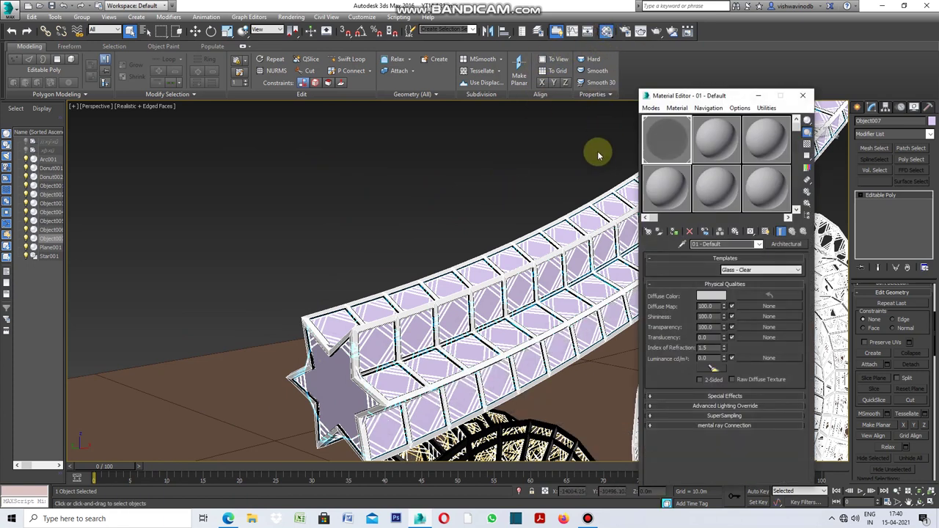
left_click(691, 229)
left_click(490, 189)
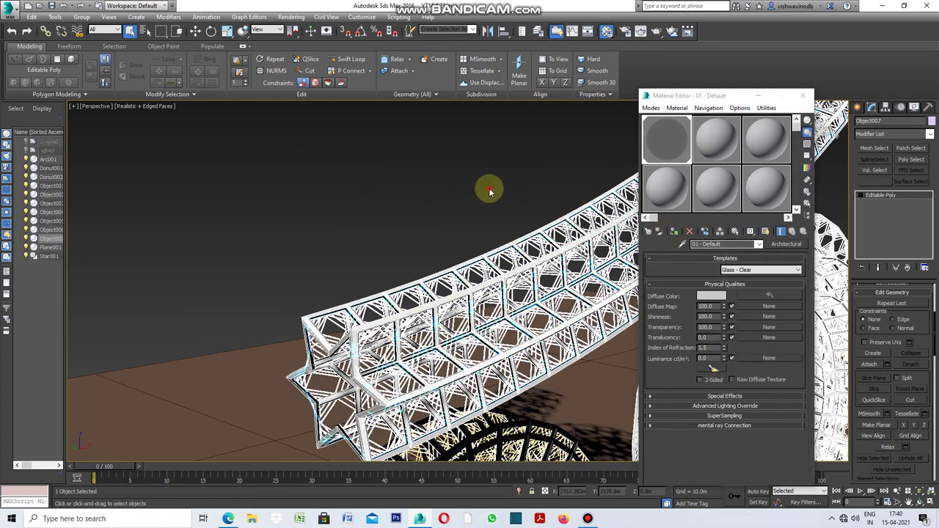
left_click(756, 96)
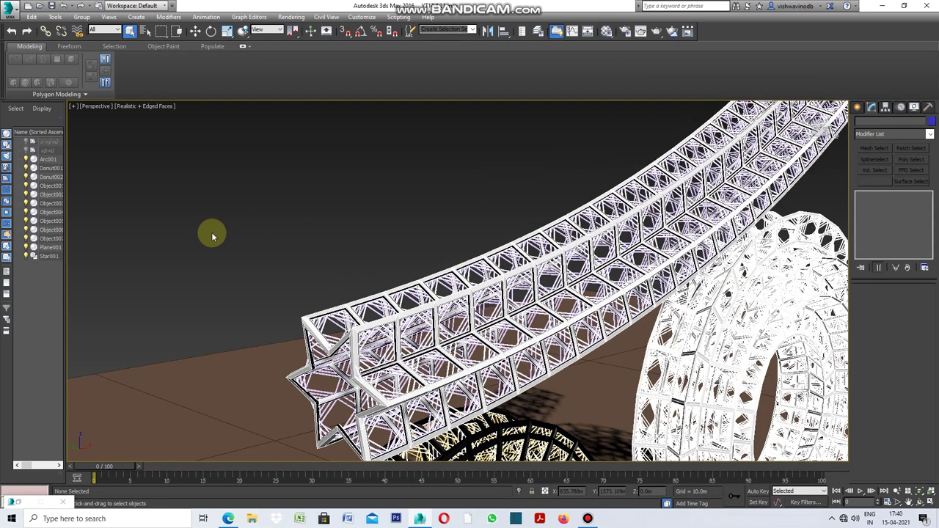
Zoom around the glazed truss and bring up the viewport shading menu
scroll(212, 232, "down", 5)
scroll(578, 284, "up", 3)
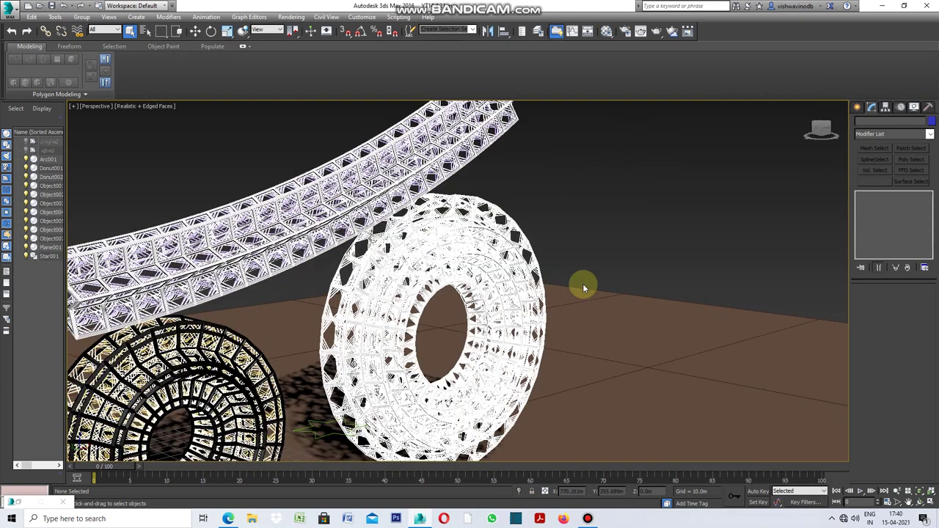
scroll(583, 283, "down", 3)
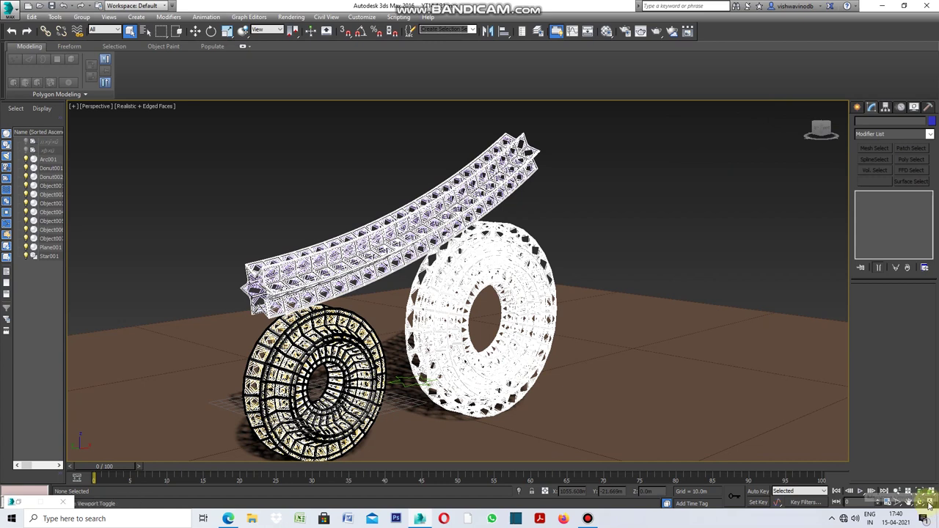
left_click(160, 107)
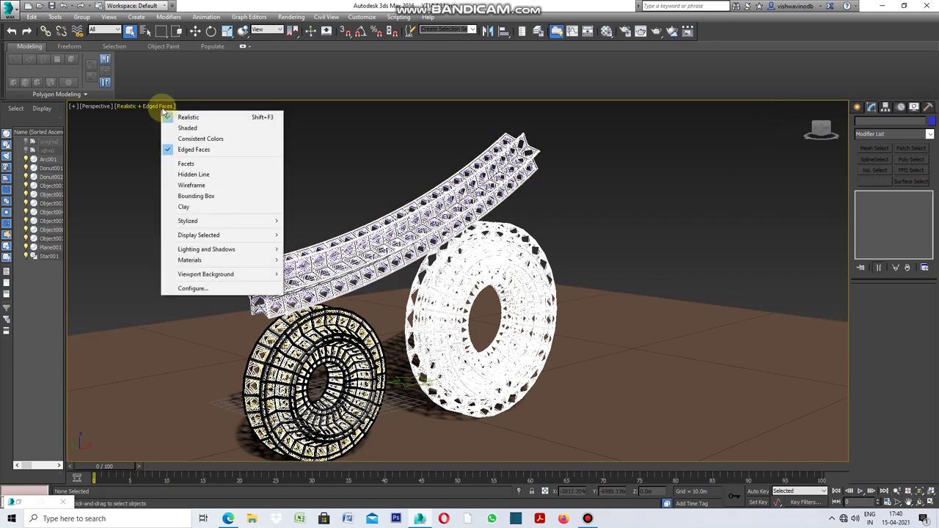
Turn off Edged Faces and orbit the view until the truss stands upright
left_click(185, 150)
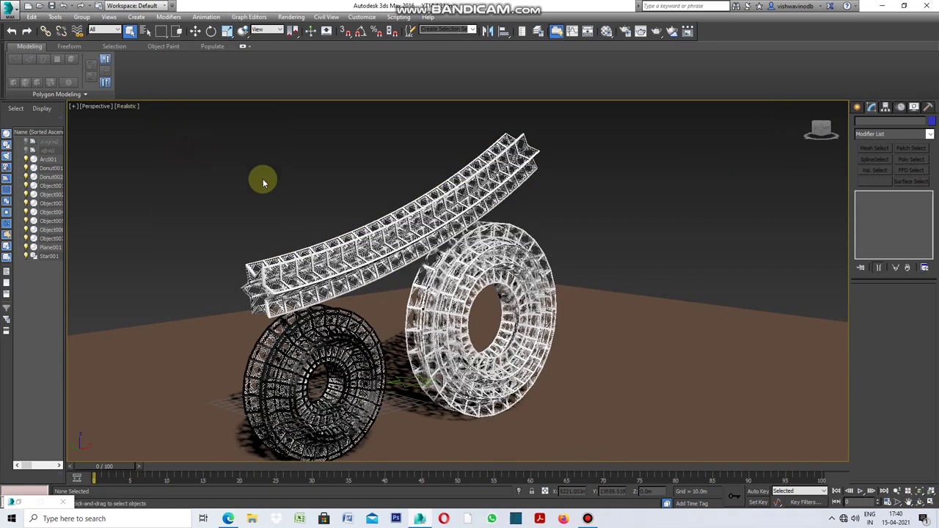
left_click(916, 504)
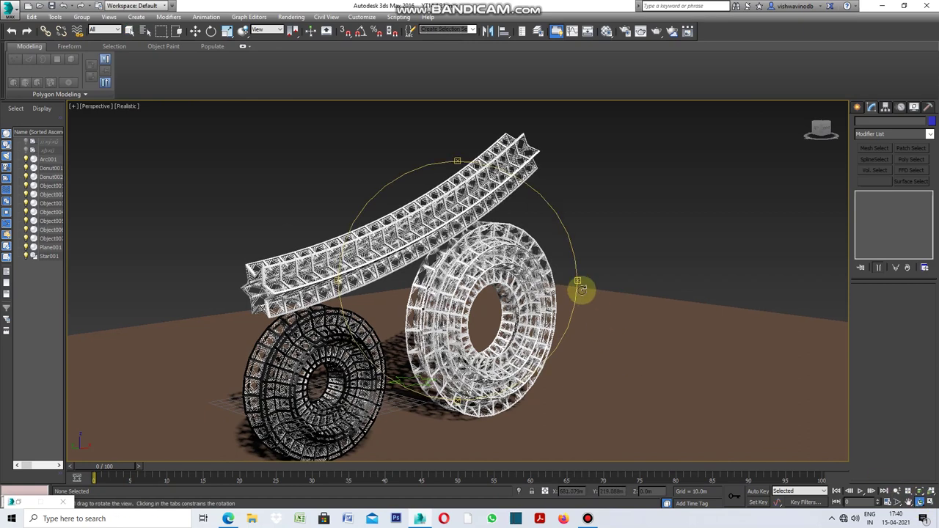
mouse_move(580, 283)
left_mouse_down()
mouse_move(563, 301)
mouse_move(540, 296)
mouse_move(554, 300)
left_mouse_up()
mouse_move(449, 169)
left_mouse_down()
mouse_move(523, 188)
mouse_move(563, 163)
left_mouse_up()
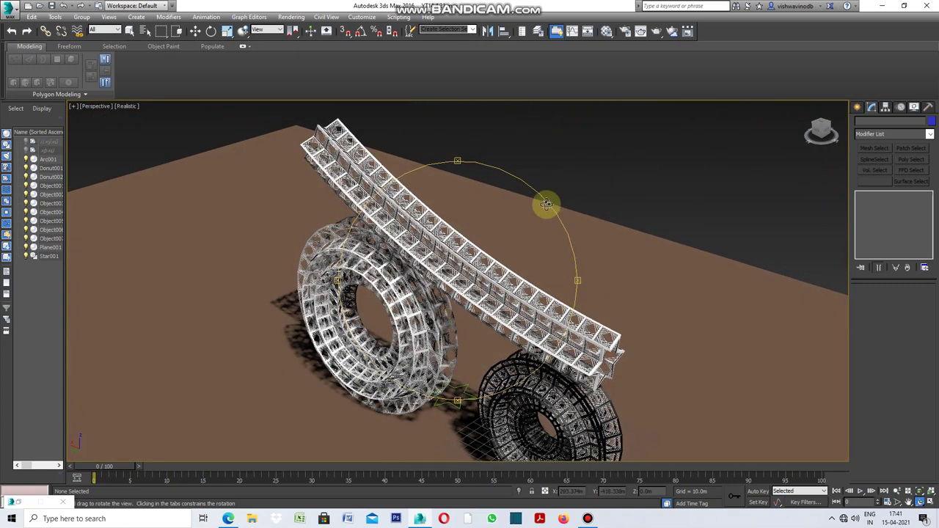
left_click_drag(540, 198, 537, 201)
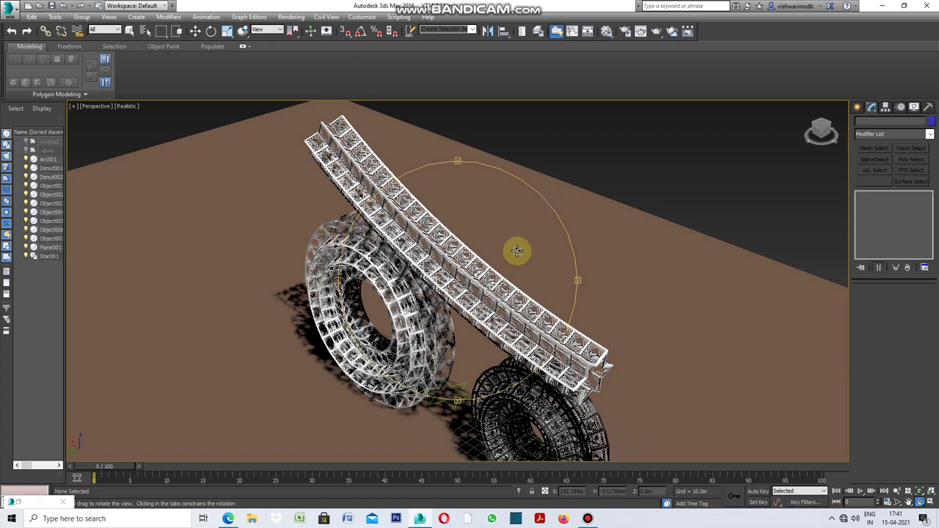
Zoom in and out and orbit around the truss and donut rings to inspect the glass panels
scroll(491, 360, "up", 3)
scroll(488, 351, "up", 4)
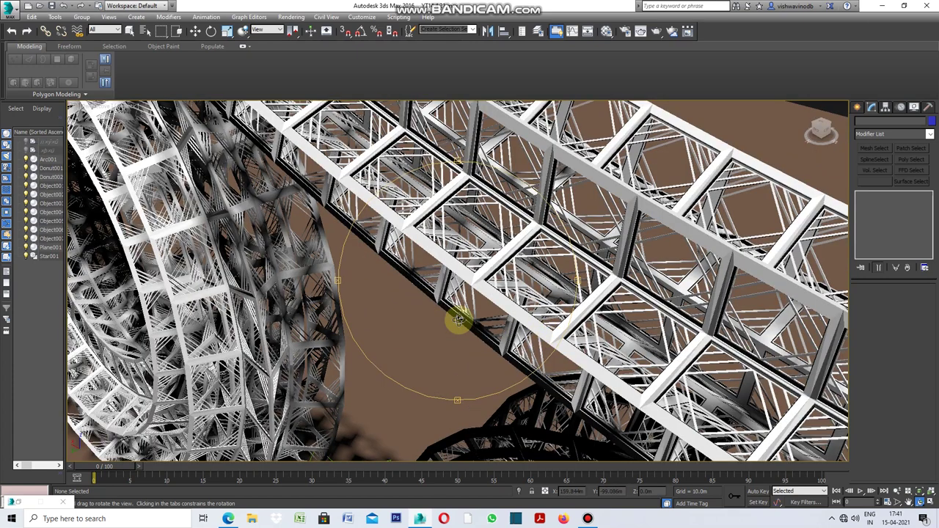
scroll(458, 321, "down", 3)
scroll(725, 425, "up", 3)
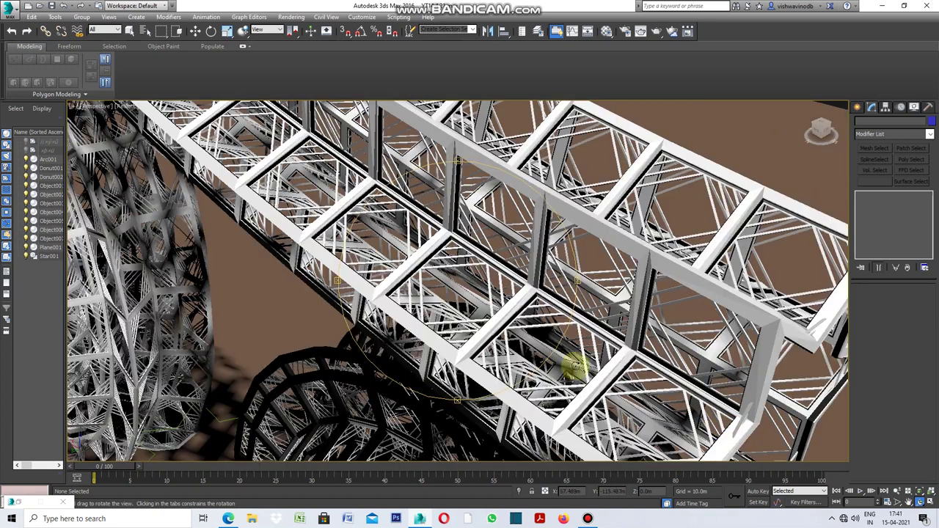
scroll(596, 392, "down", 3)
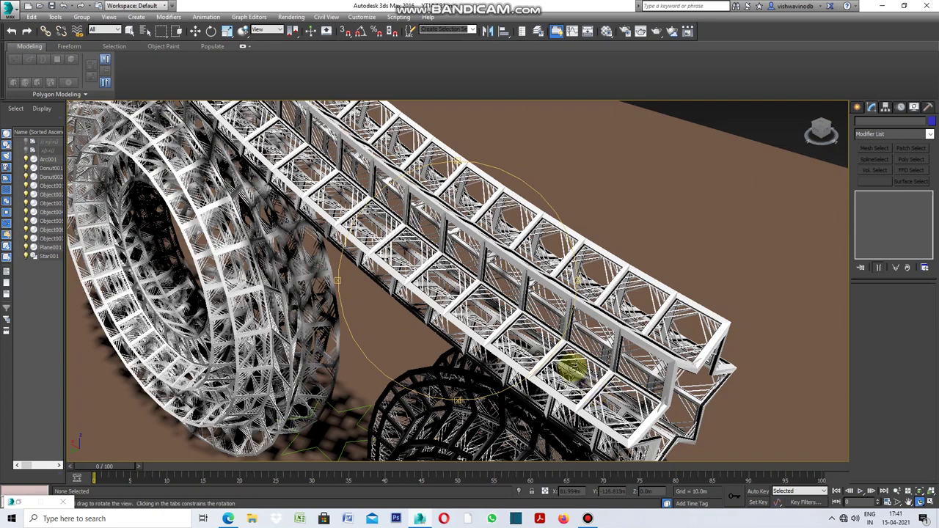
scroll(572, 369, "down", 3)
scroll(442, 223, "up", 3)
scroll(368, 178, "up", 3)
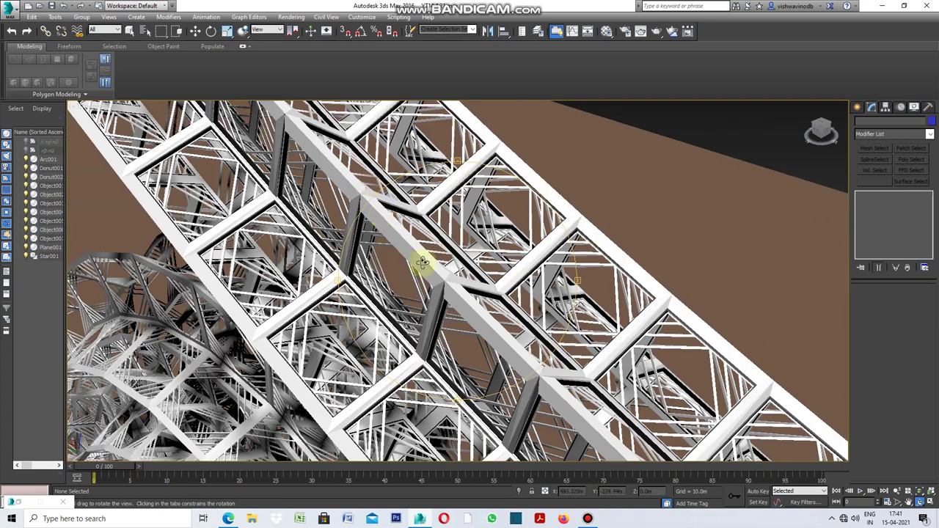
scroll(469, 298, "down", 3)
scroll(363, 167, "up", 3)
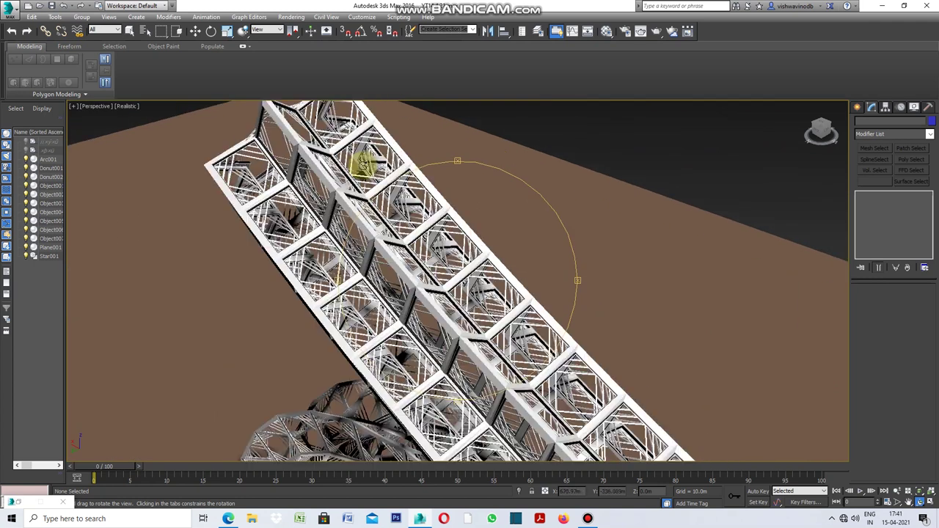
scroll(362, 165, "down", 2)
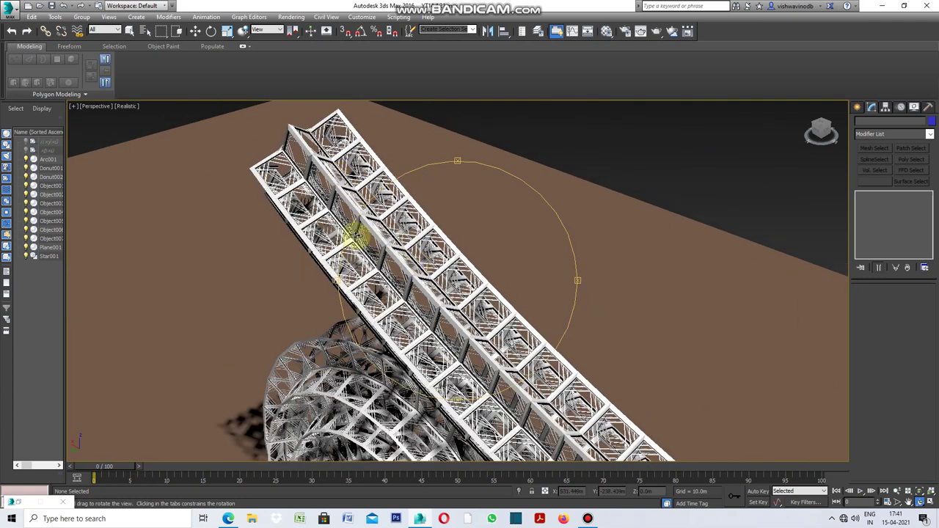
mouse_move(342, 262)
left_mouse_down()
mouse_move(354, 272)
mouse_move(436, 273)
mouse_move(445, 257)
mouse_move(419, 262)
mouse_move(430, 265)
left_mouse_up()
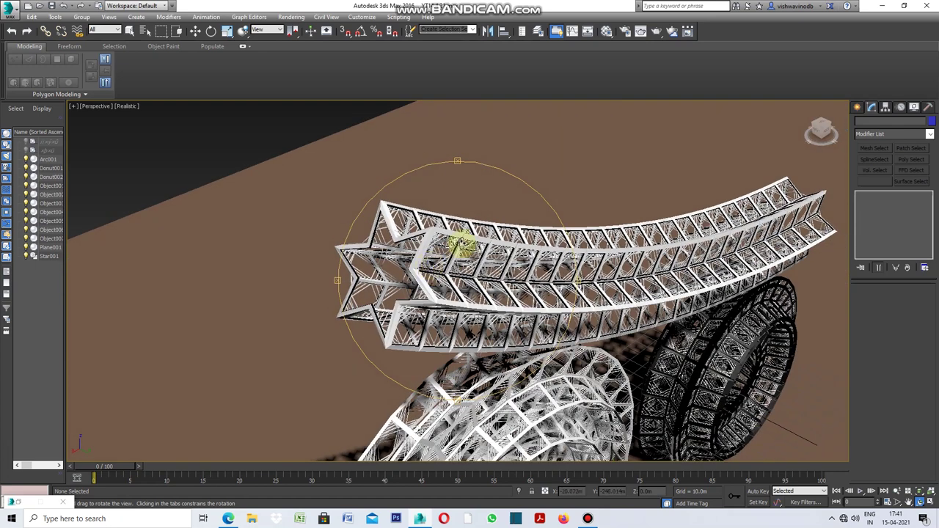
scroll(461, 245, "down", 3)
scroll(463, 242, "down", 2)
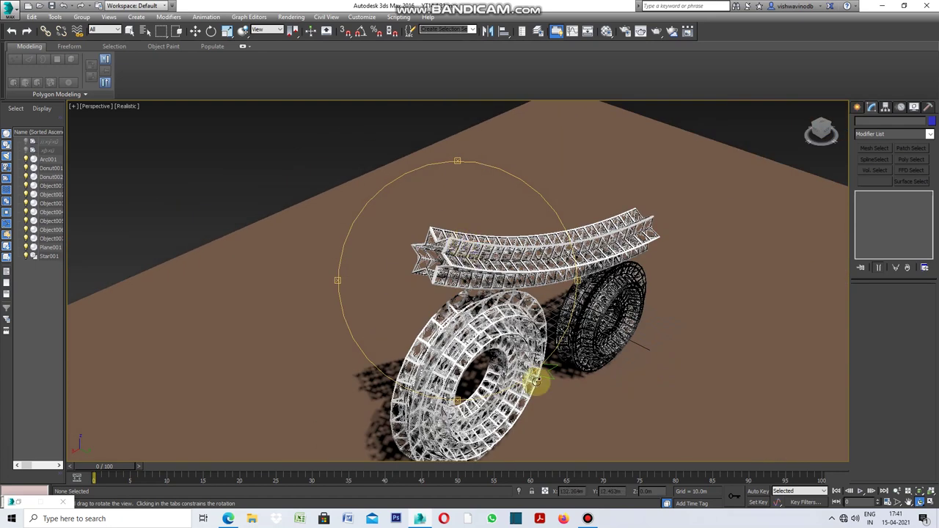
scroll(536, 381, "up", 2)
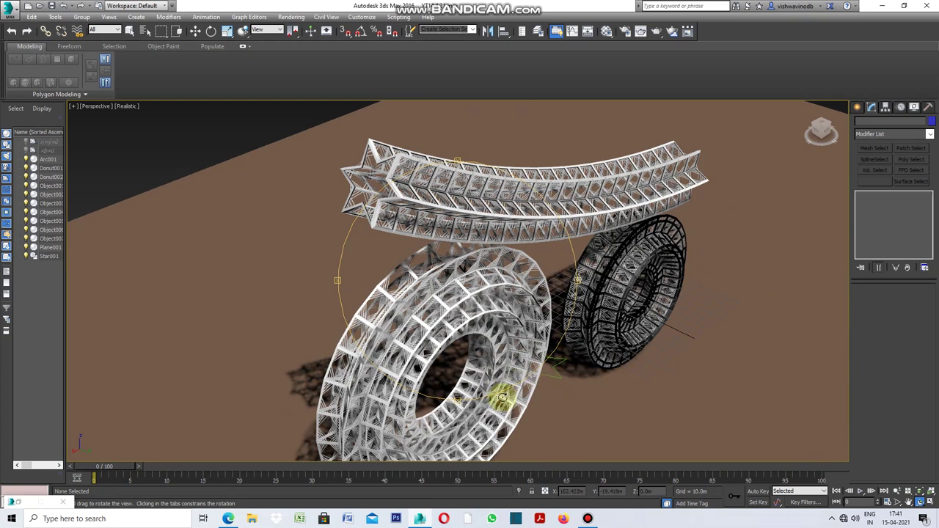
left_click_drag(461, 401, 446, 358)
scroll(413, 310, "down", 3)
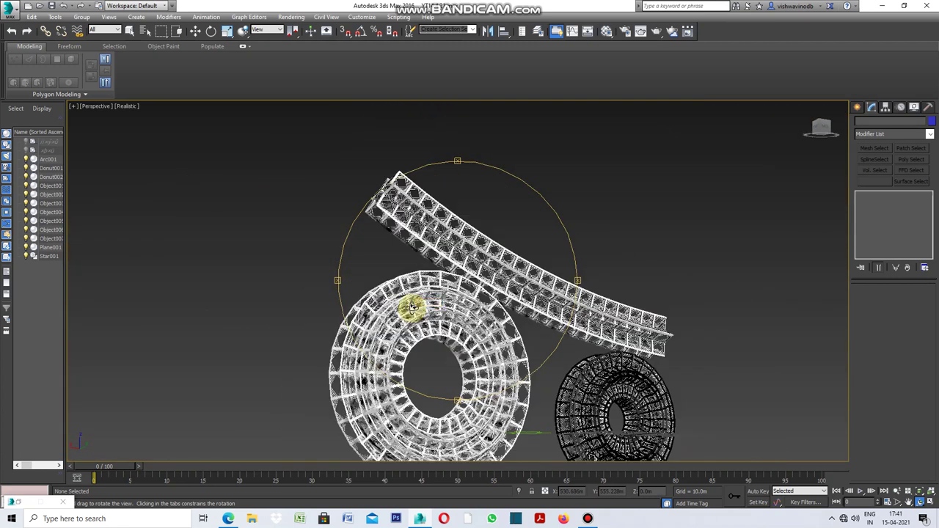
left_click_drag(457, 168, 456, 179)
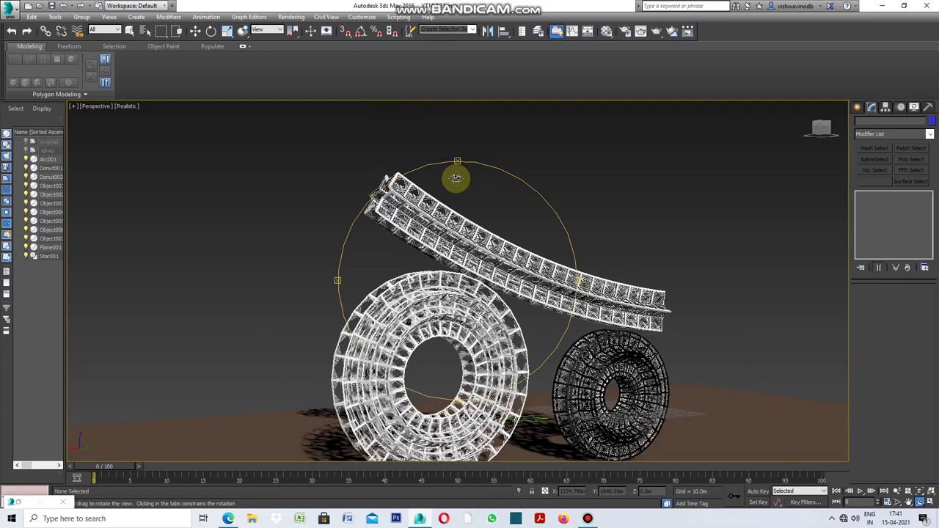
left_click_drag(574, 310, 404, 306)
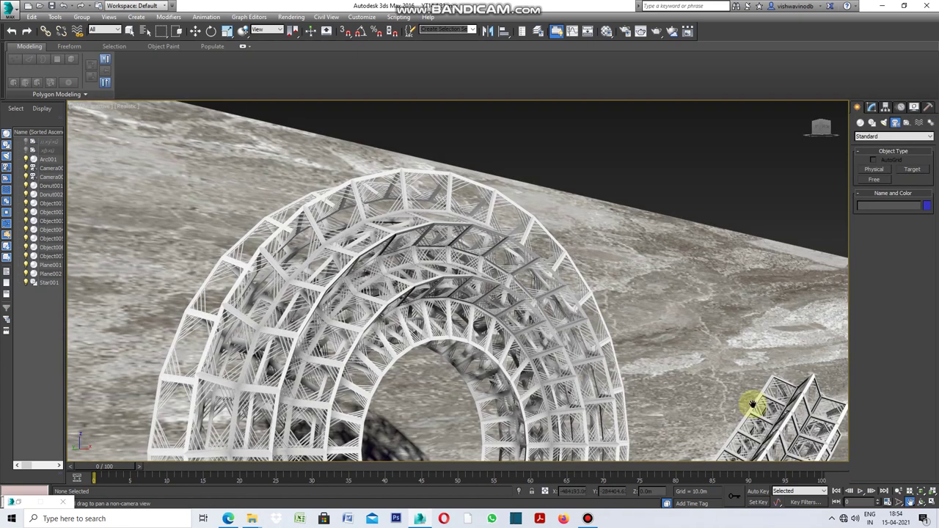
Zoom and orbit the perspective view so the donut lattice faces the viewer
scroll(681, 330, "down", 2)
scroll(679, 331, "up", 2)
scroll(679, 331, "up", 2)
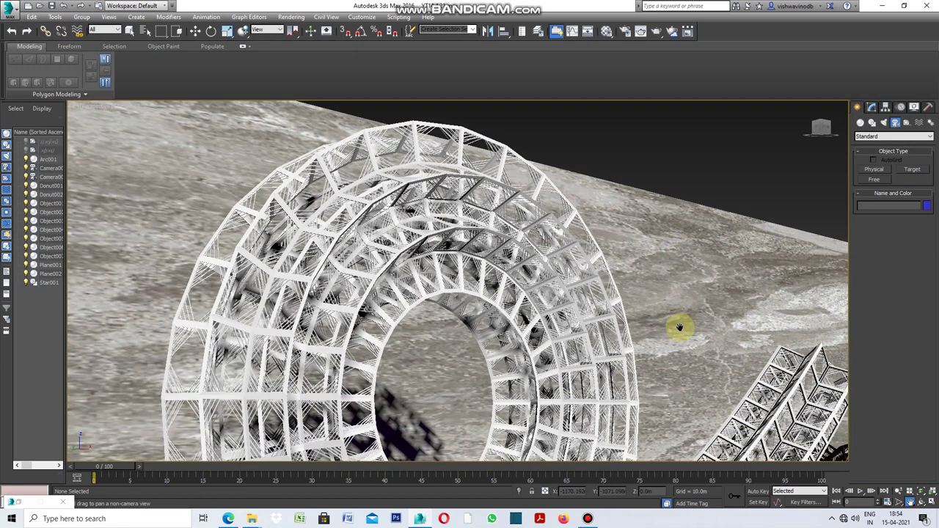
mouse_move(680, 327)
middle_mouse_down("alt")
mouse_move(682, 314)
mouse_move(663, 310)
mouse_move(682, 313)
middle_mouse_up("alt")
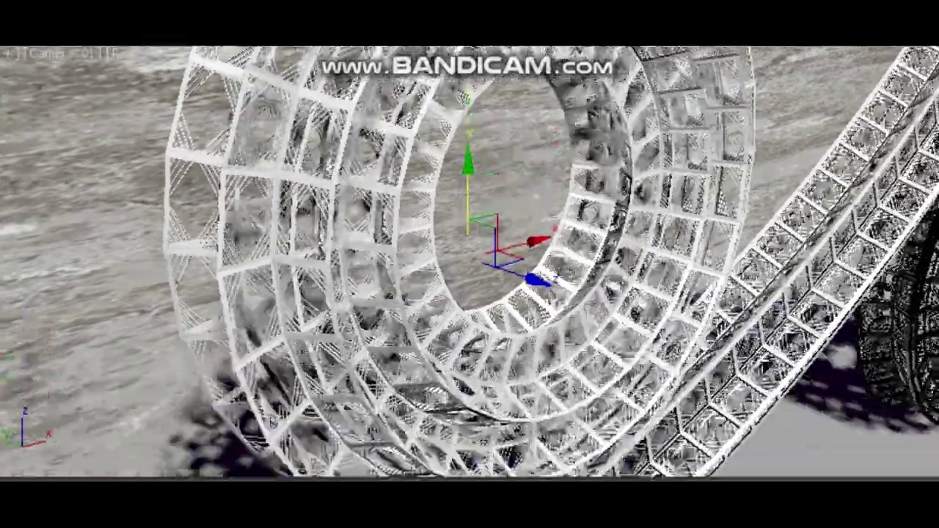
Orbit Camera001 around the spiral truss and lower it to look beneath the truss
mouse_move(499, 83)
left_mouse_down()
mouse_move(521, 158)
mouse_move(531, 95)
left_mouse_up()
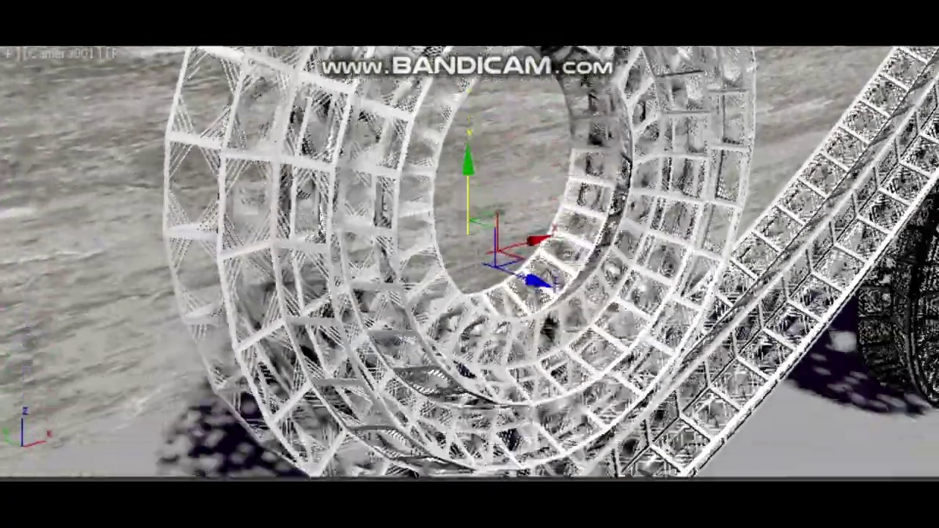
mouse_move(635, 63)
left_mouse_down()
mouse_move(636, 144)
mouse_move(726, 392)
left_mouse_up()
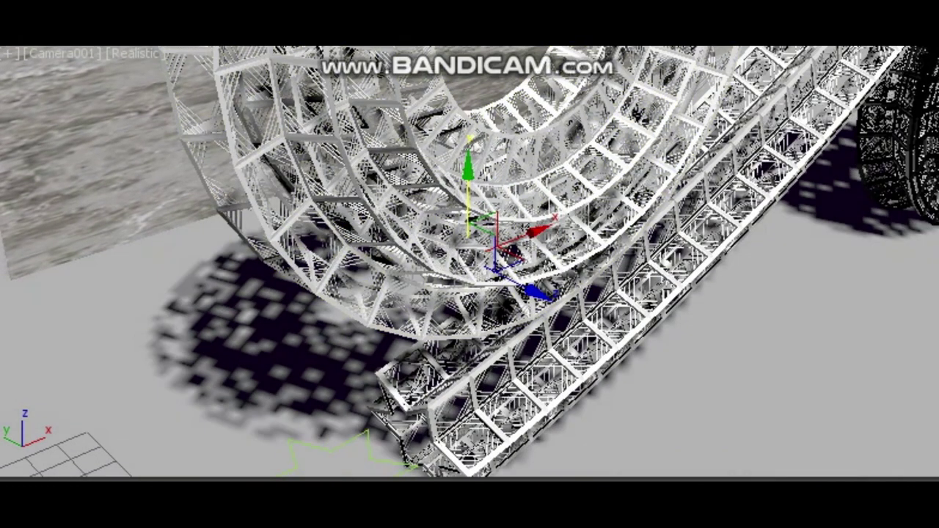